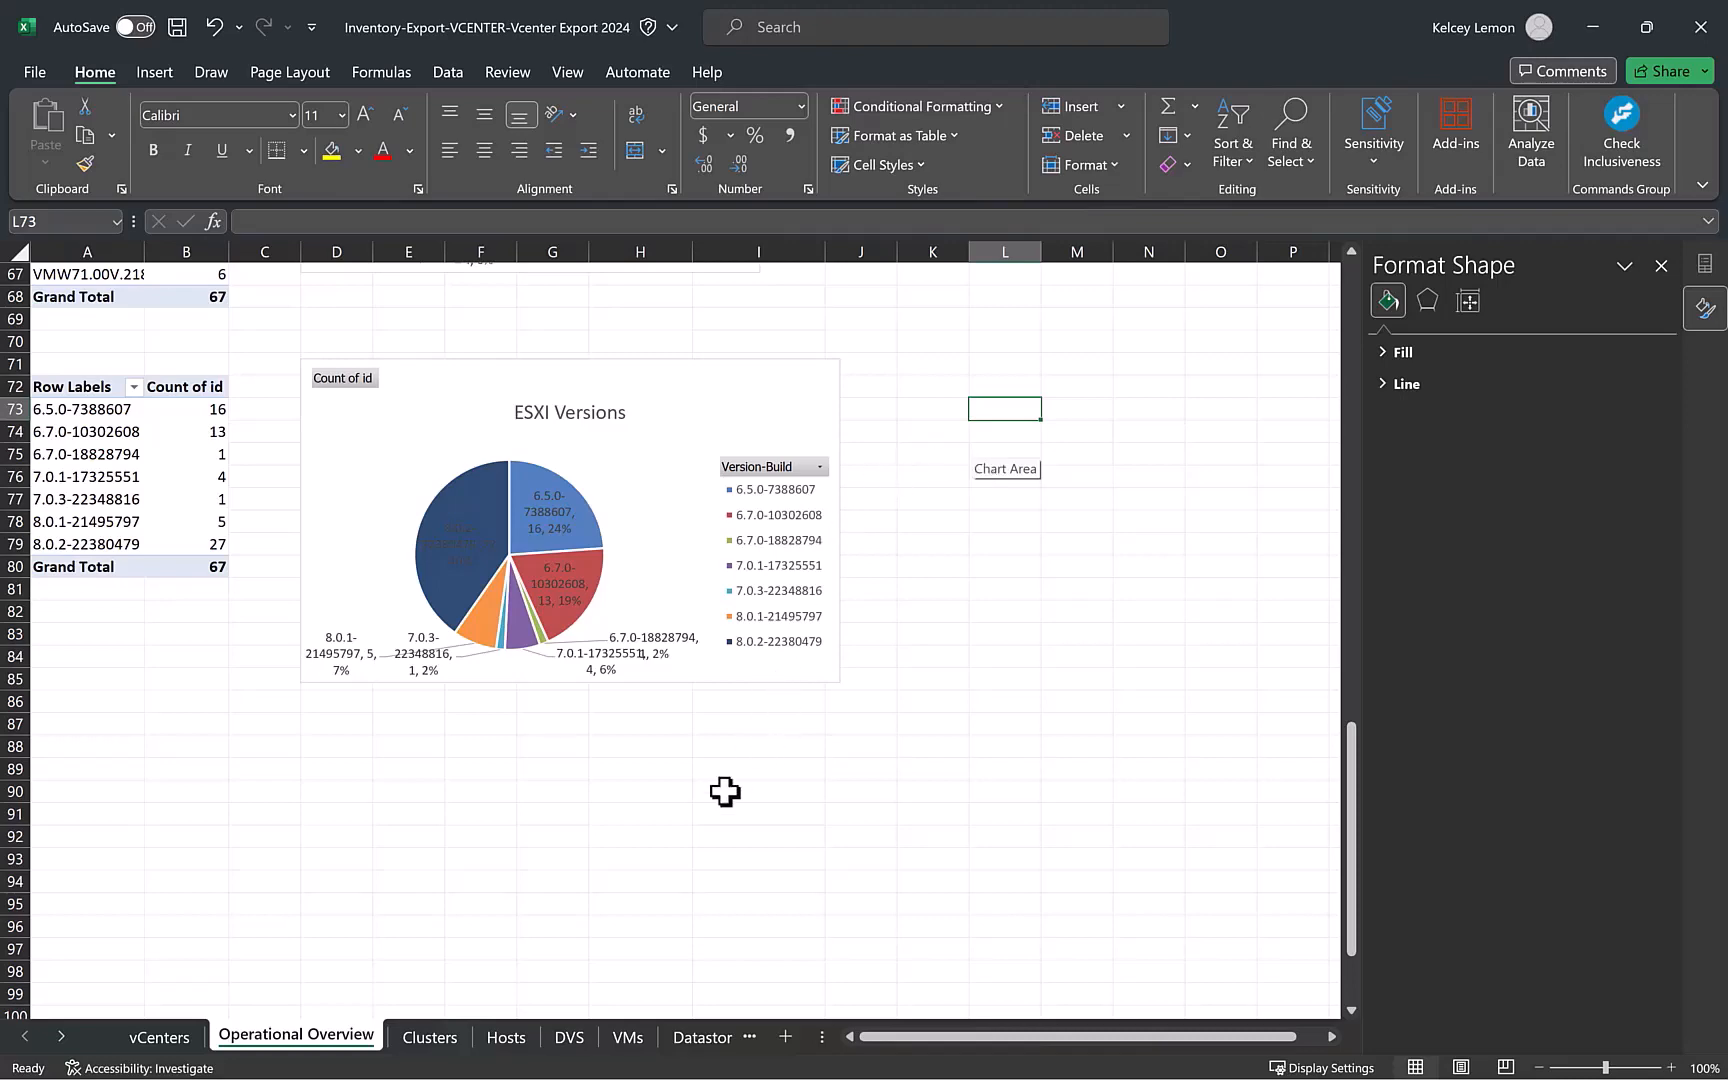
Convert the data on the VMs sheet, range A1:BI884, into a table with headers.
{"action": "left_click", "coordinate": [627, 1037]}
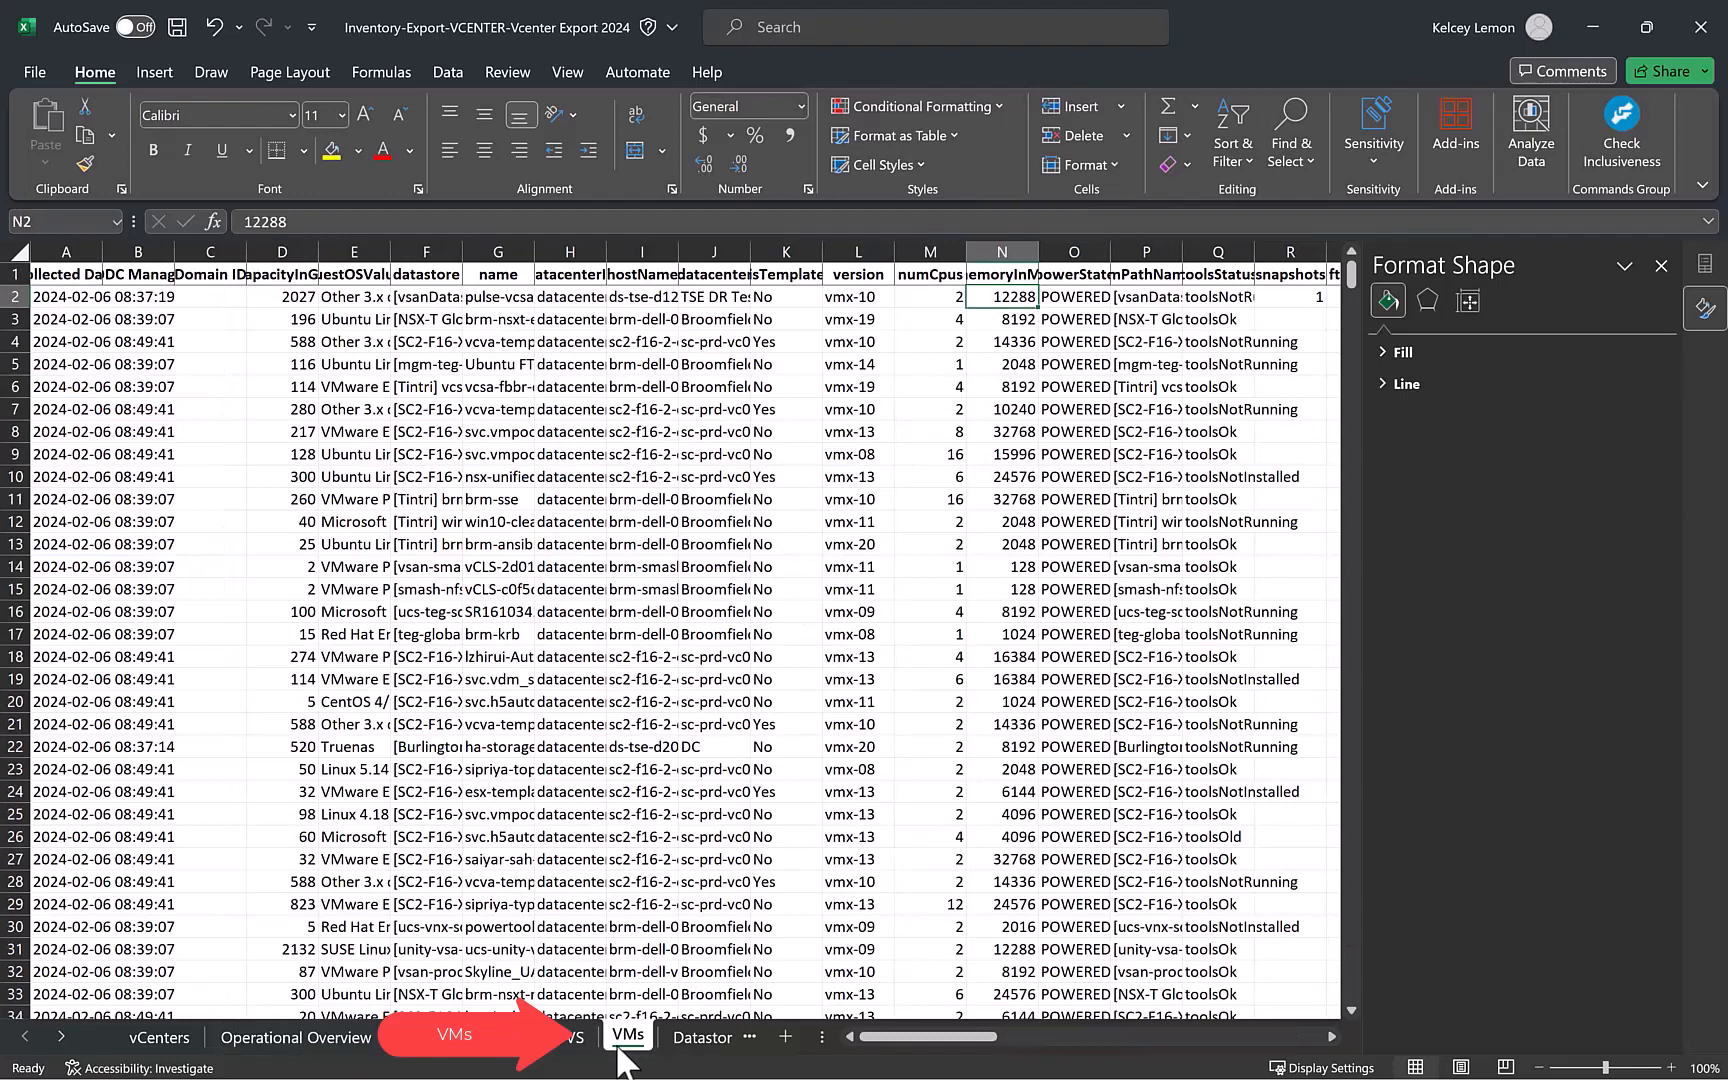
{"action": "left_click", "coordinate": [62, 296]}
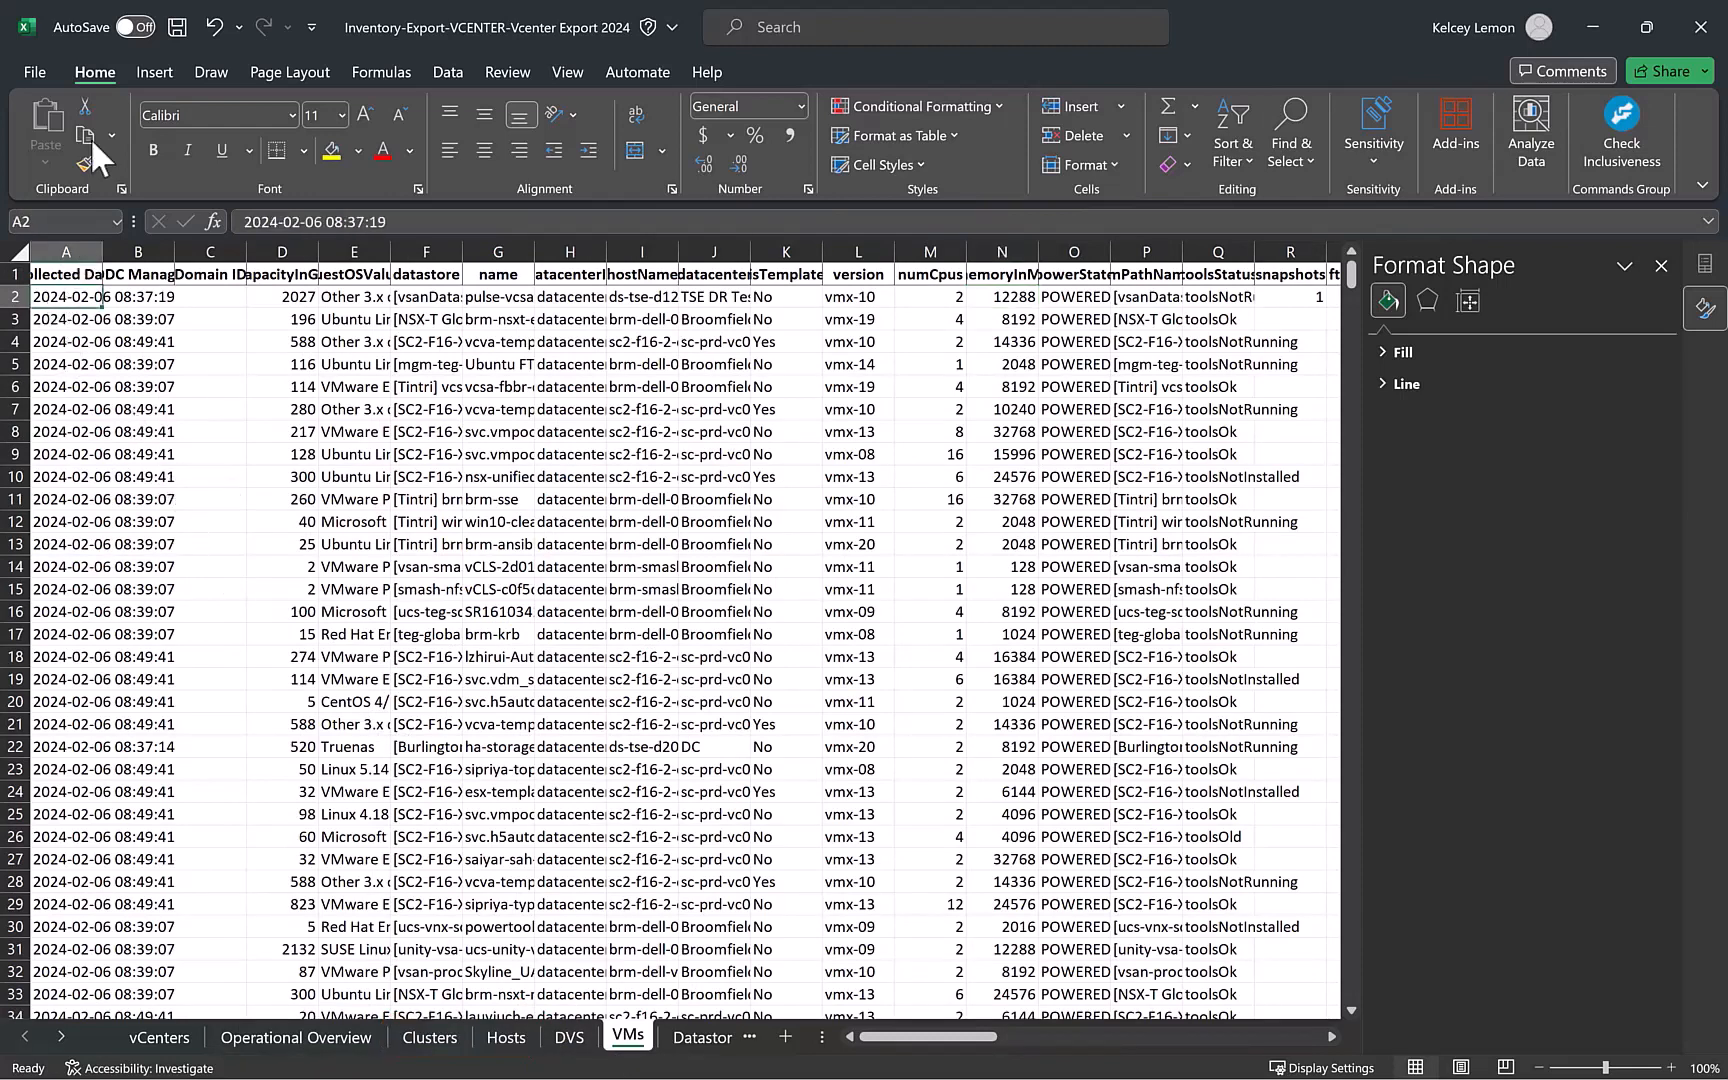
{"action": "left_click", "coordinate": [153, 73]}
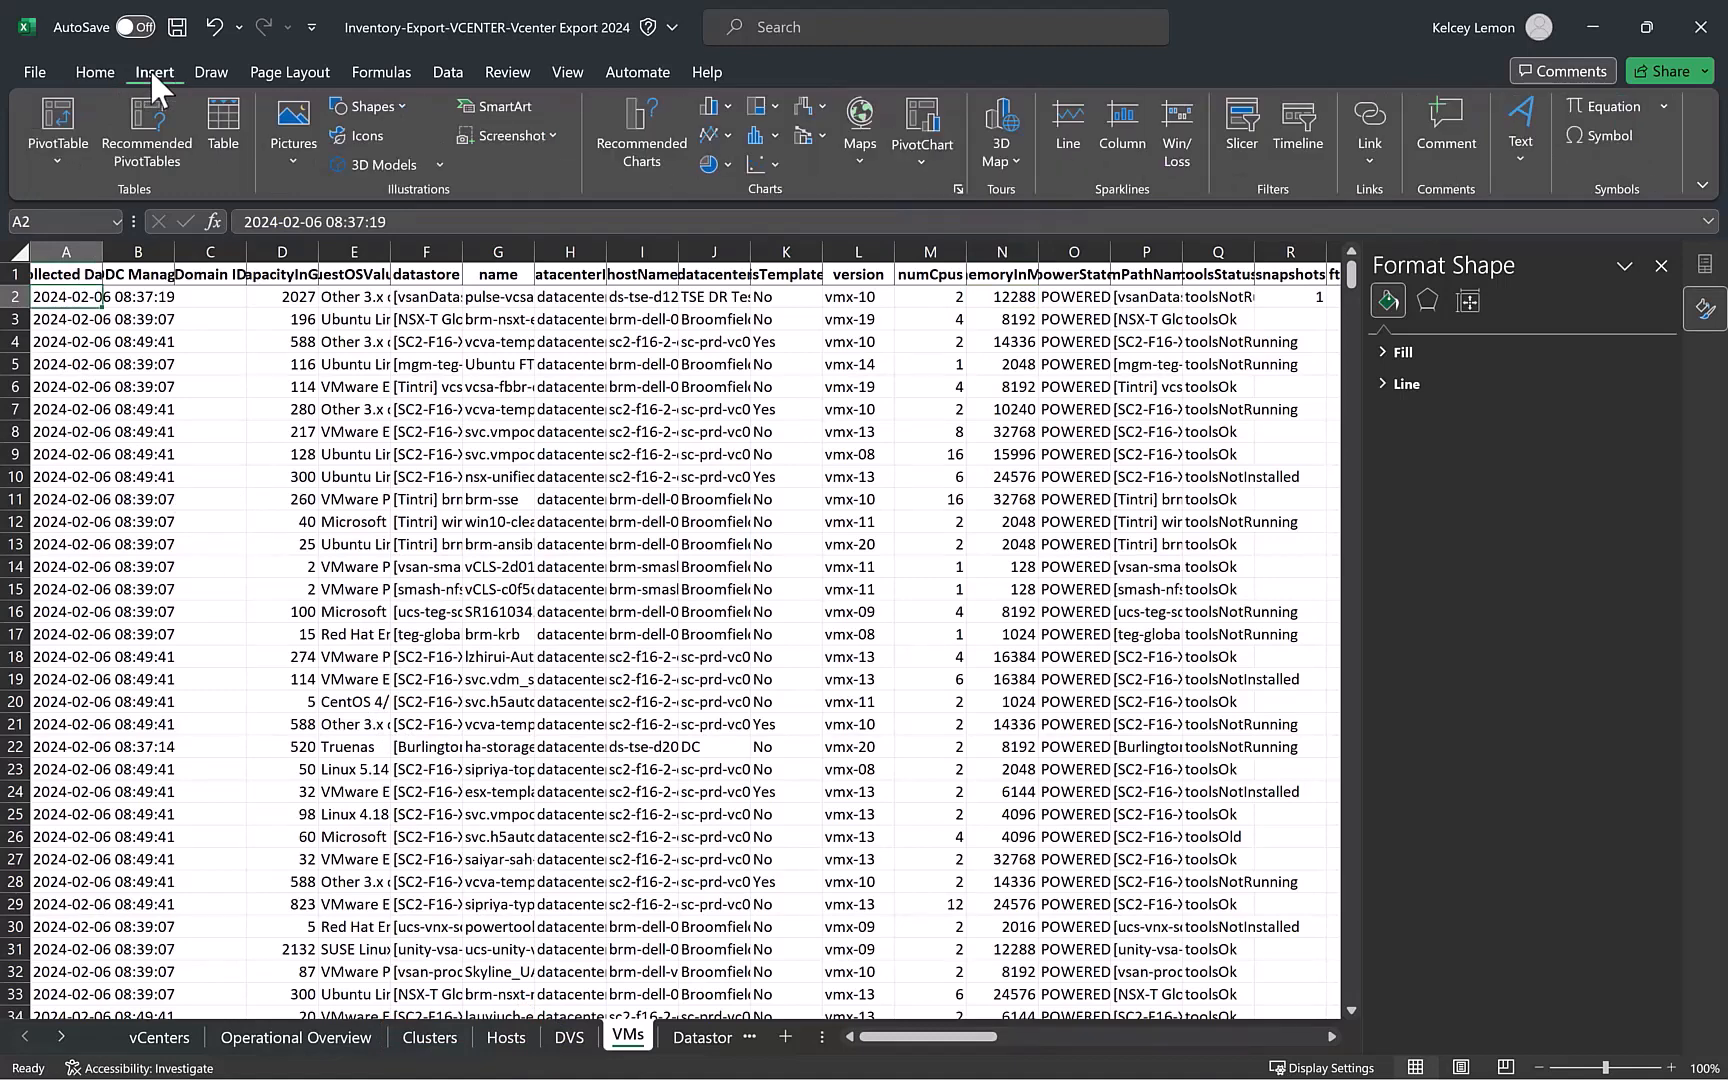
{"action": "left_click", "coordinate": [224, 115]}
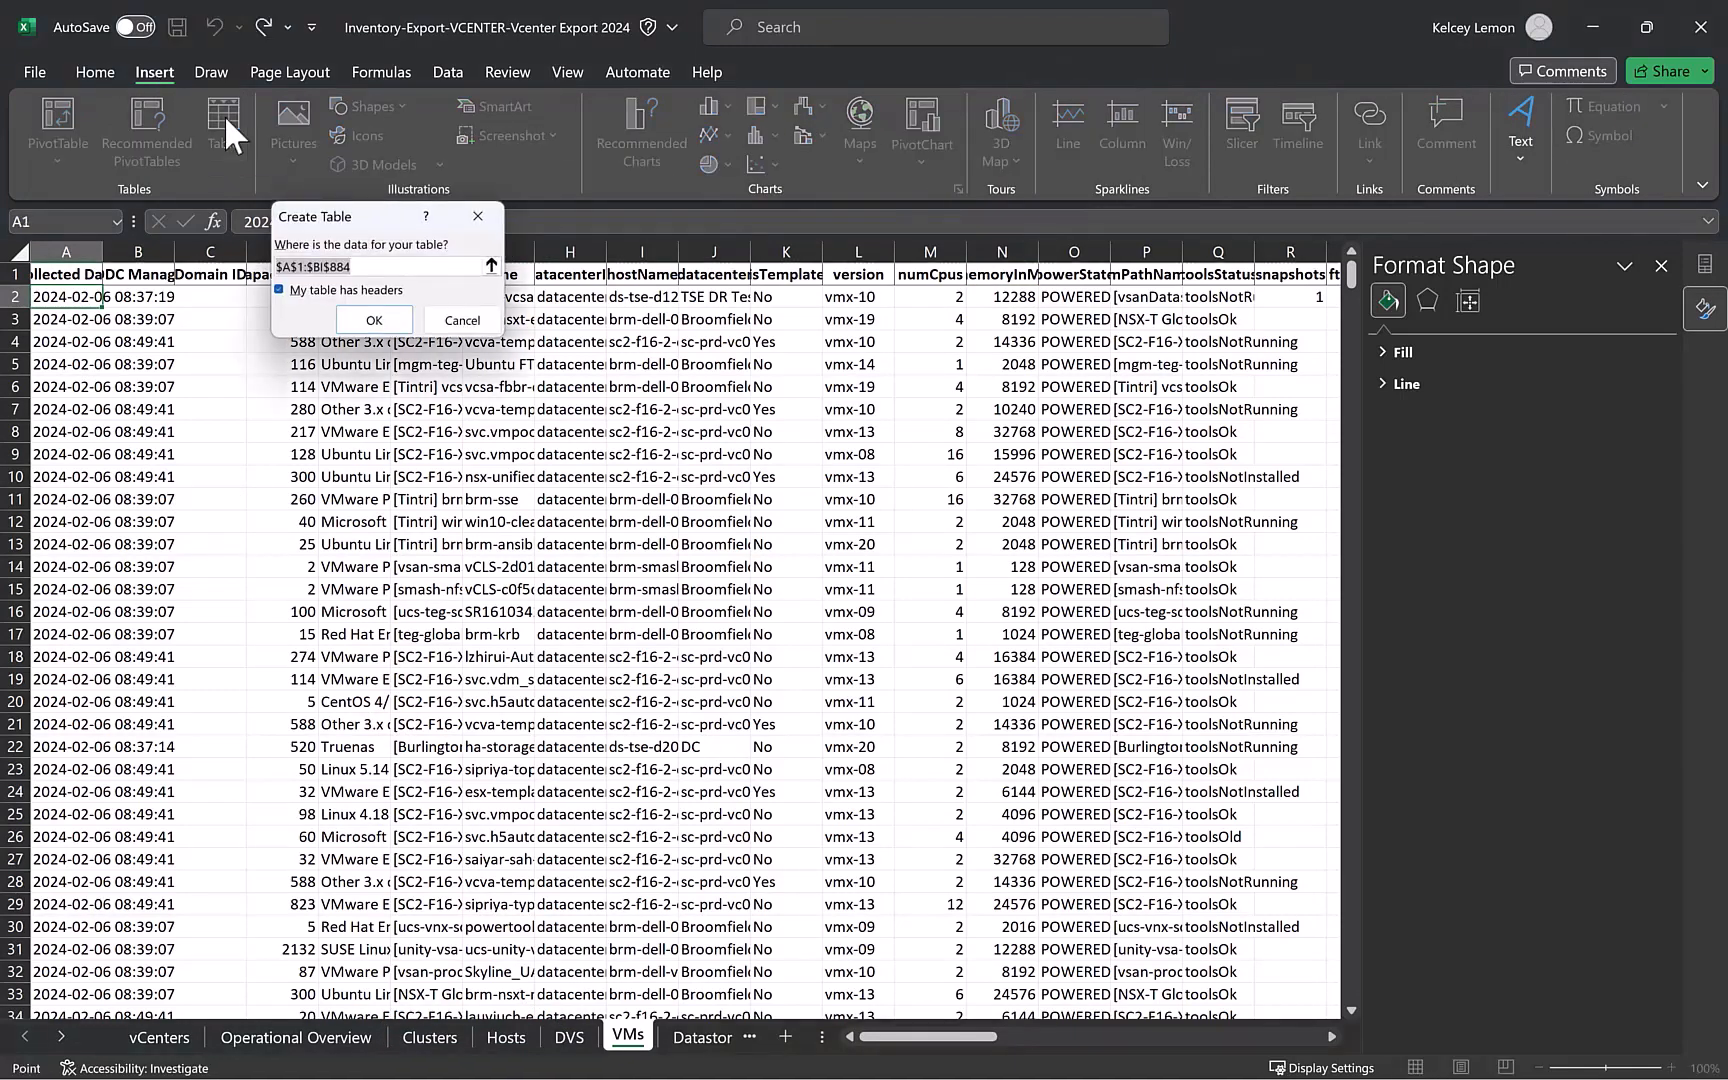
{"action": "left_click", "coordinate": [400, 326]}
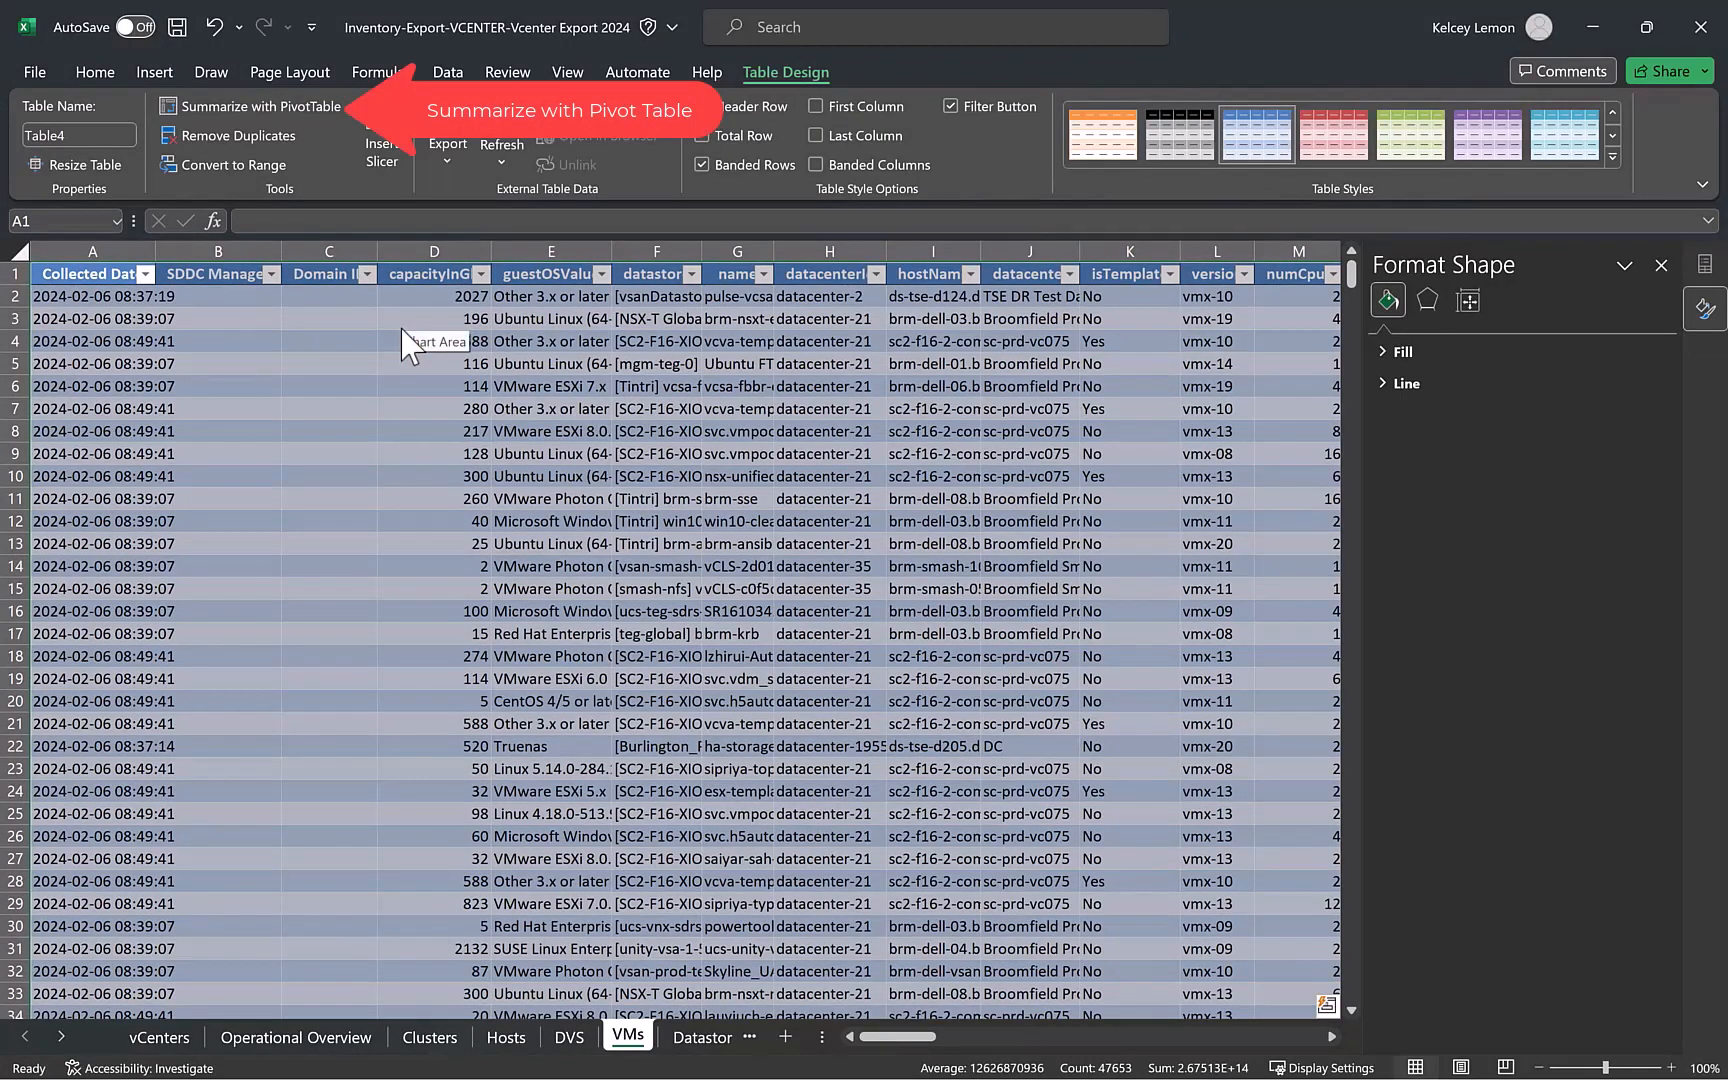
Summarize the VMs table with a PivotTable placed at cell A90 of the existing Operational Overview worksheet.
{"action": "left_click", "coordinate": [312, 104]}
{"action": "left_click", "coordinate": [222, 321]}
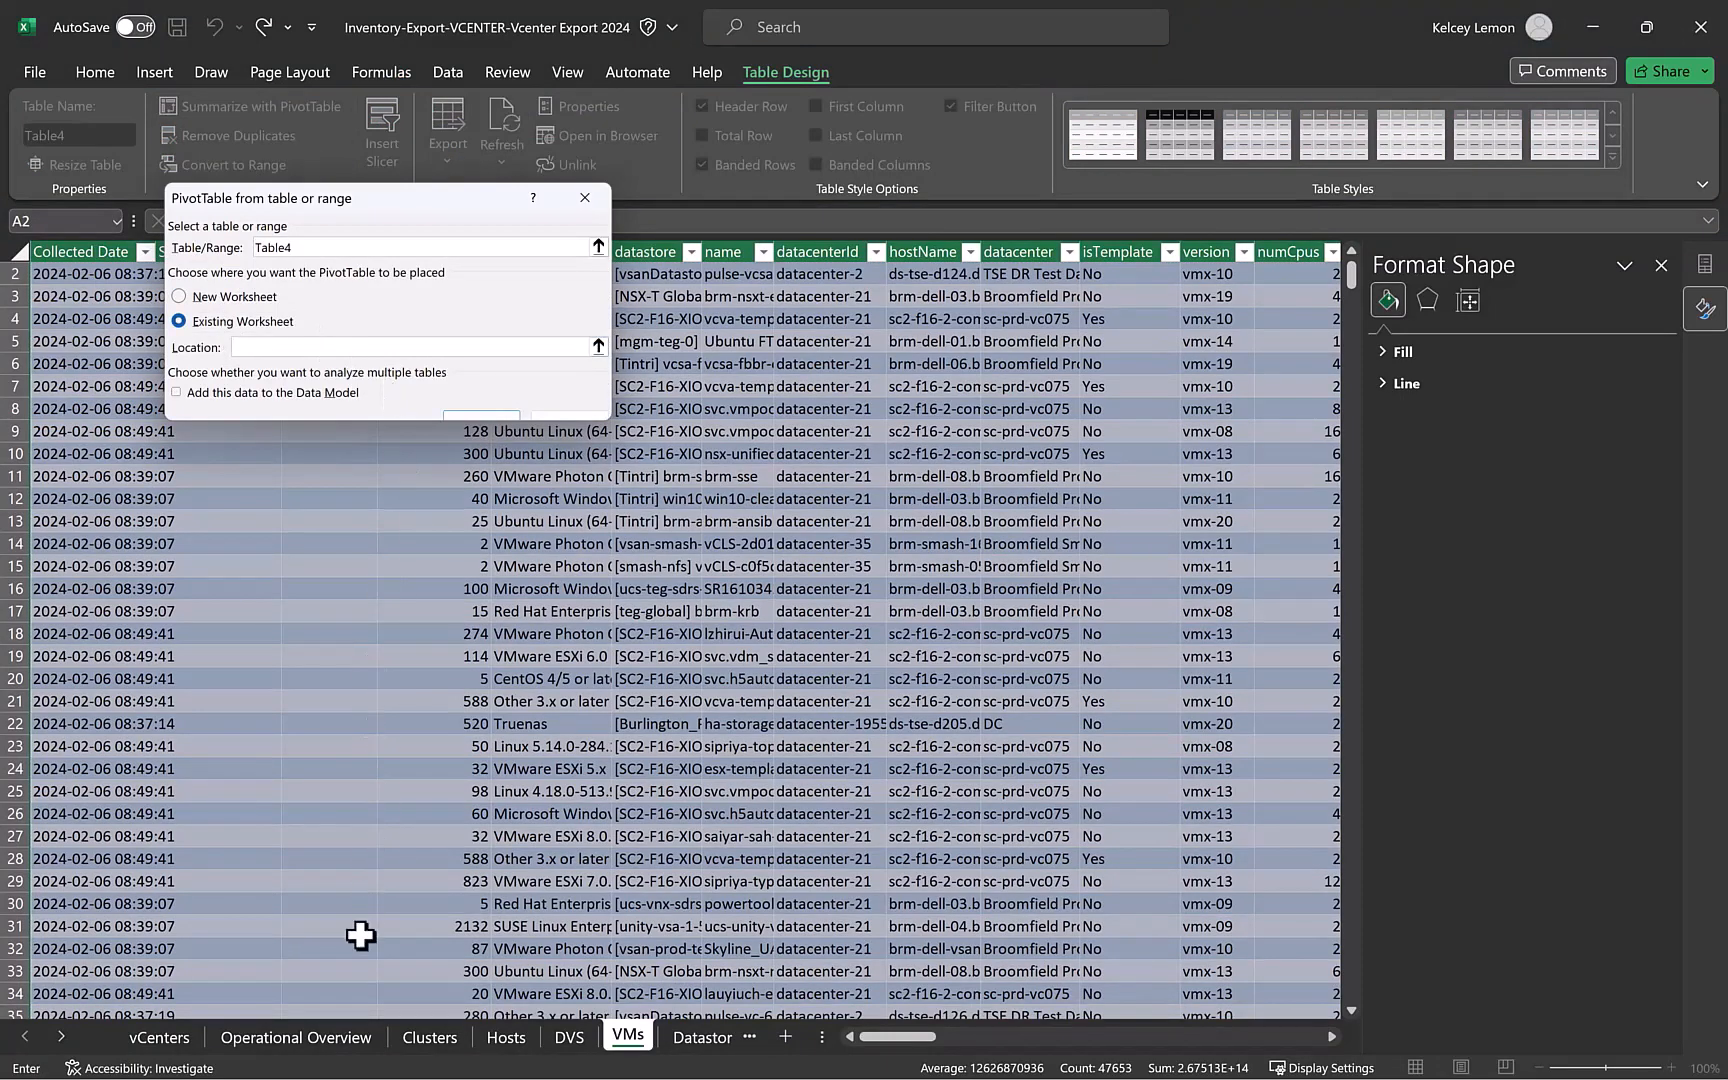
{"action": "left_click", "coordinate": [329, 1040]}
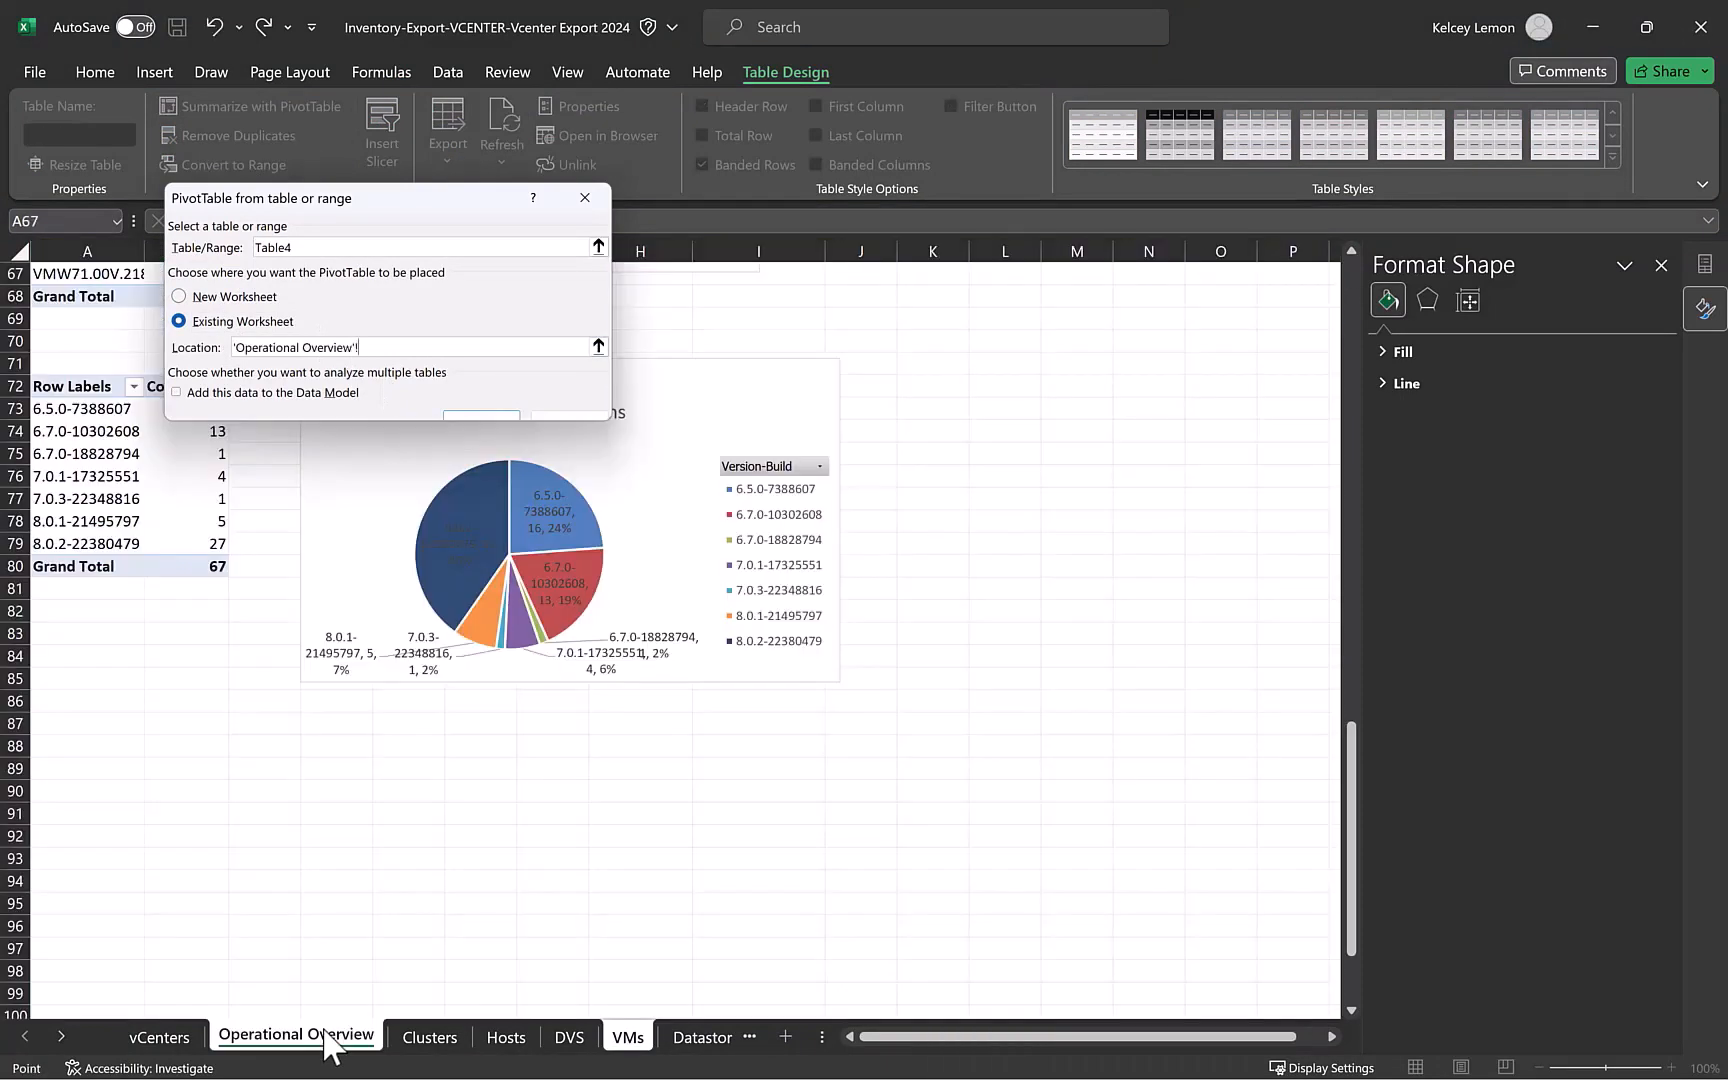
{"action": "left_click", "coordinate": [119, 801]}
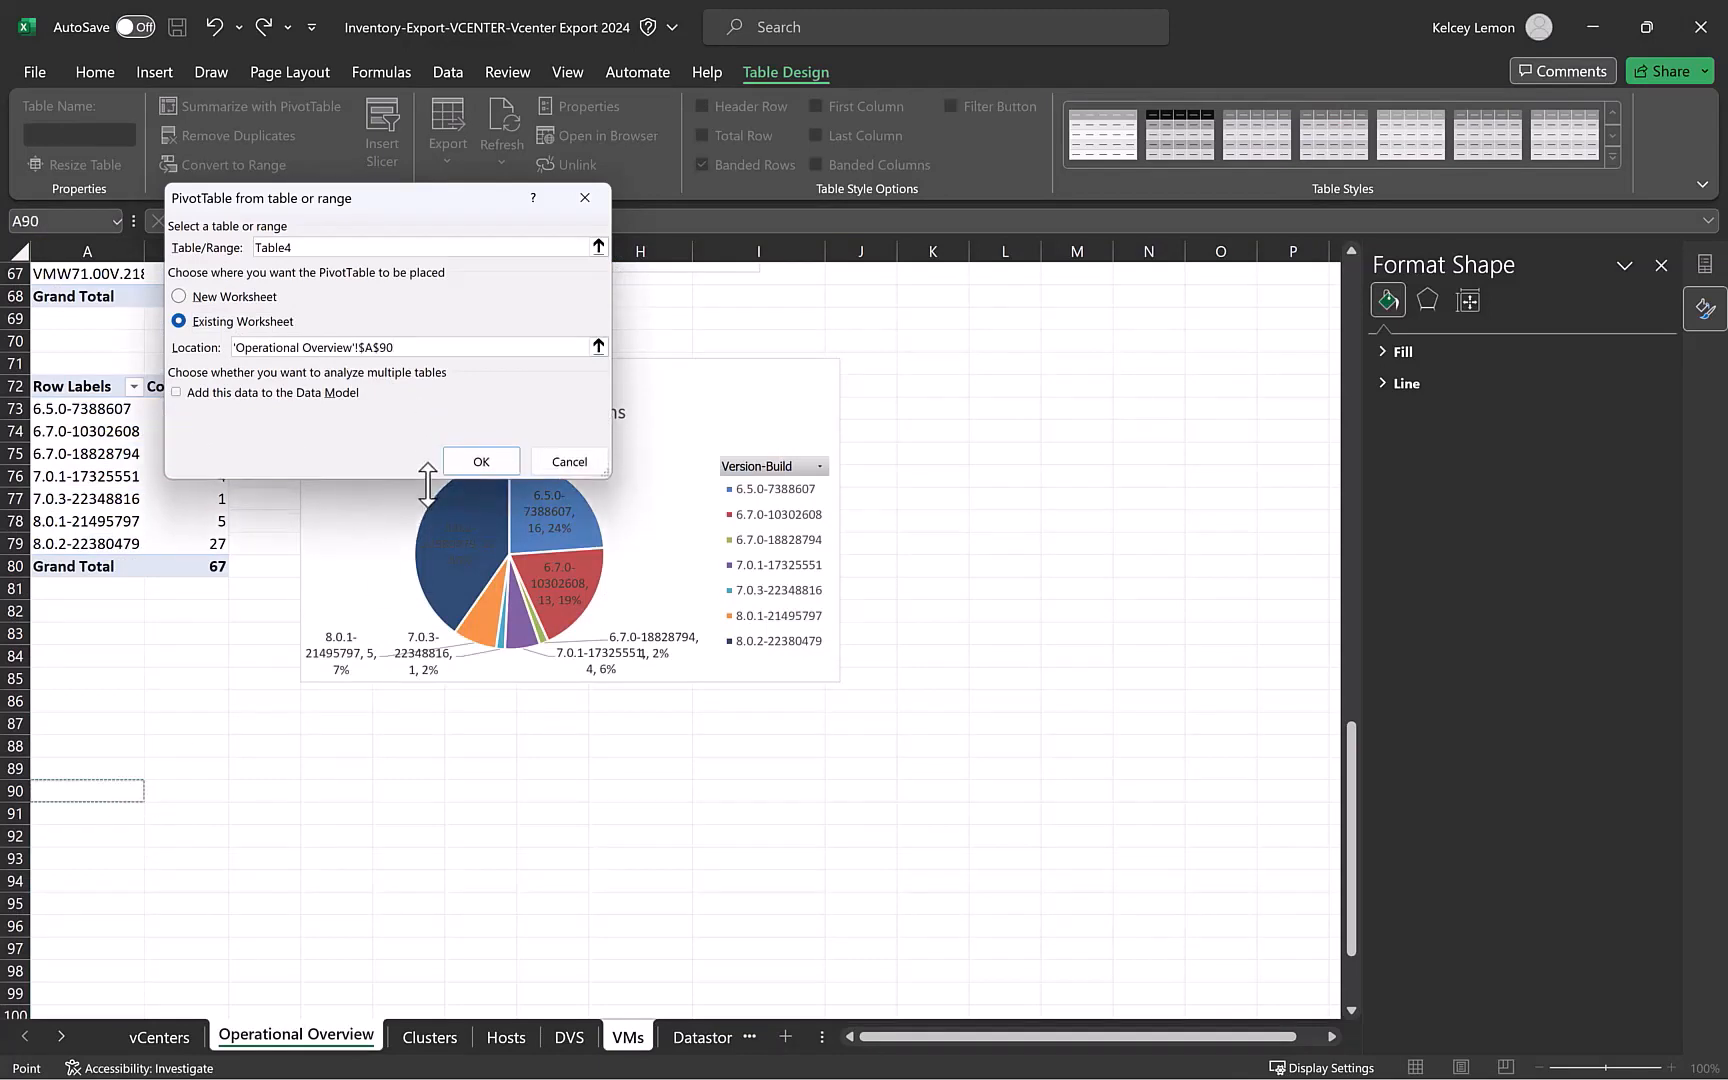
{"action": "left_click", "coordinate": [481, 468]}
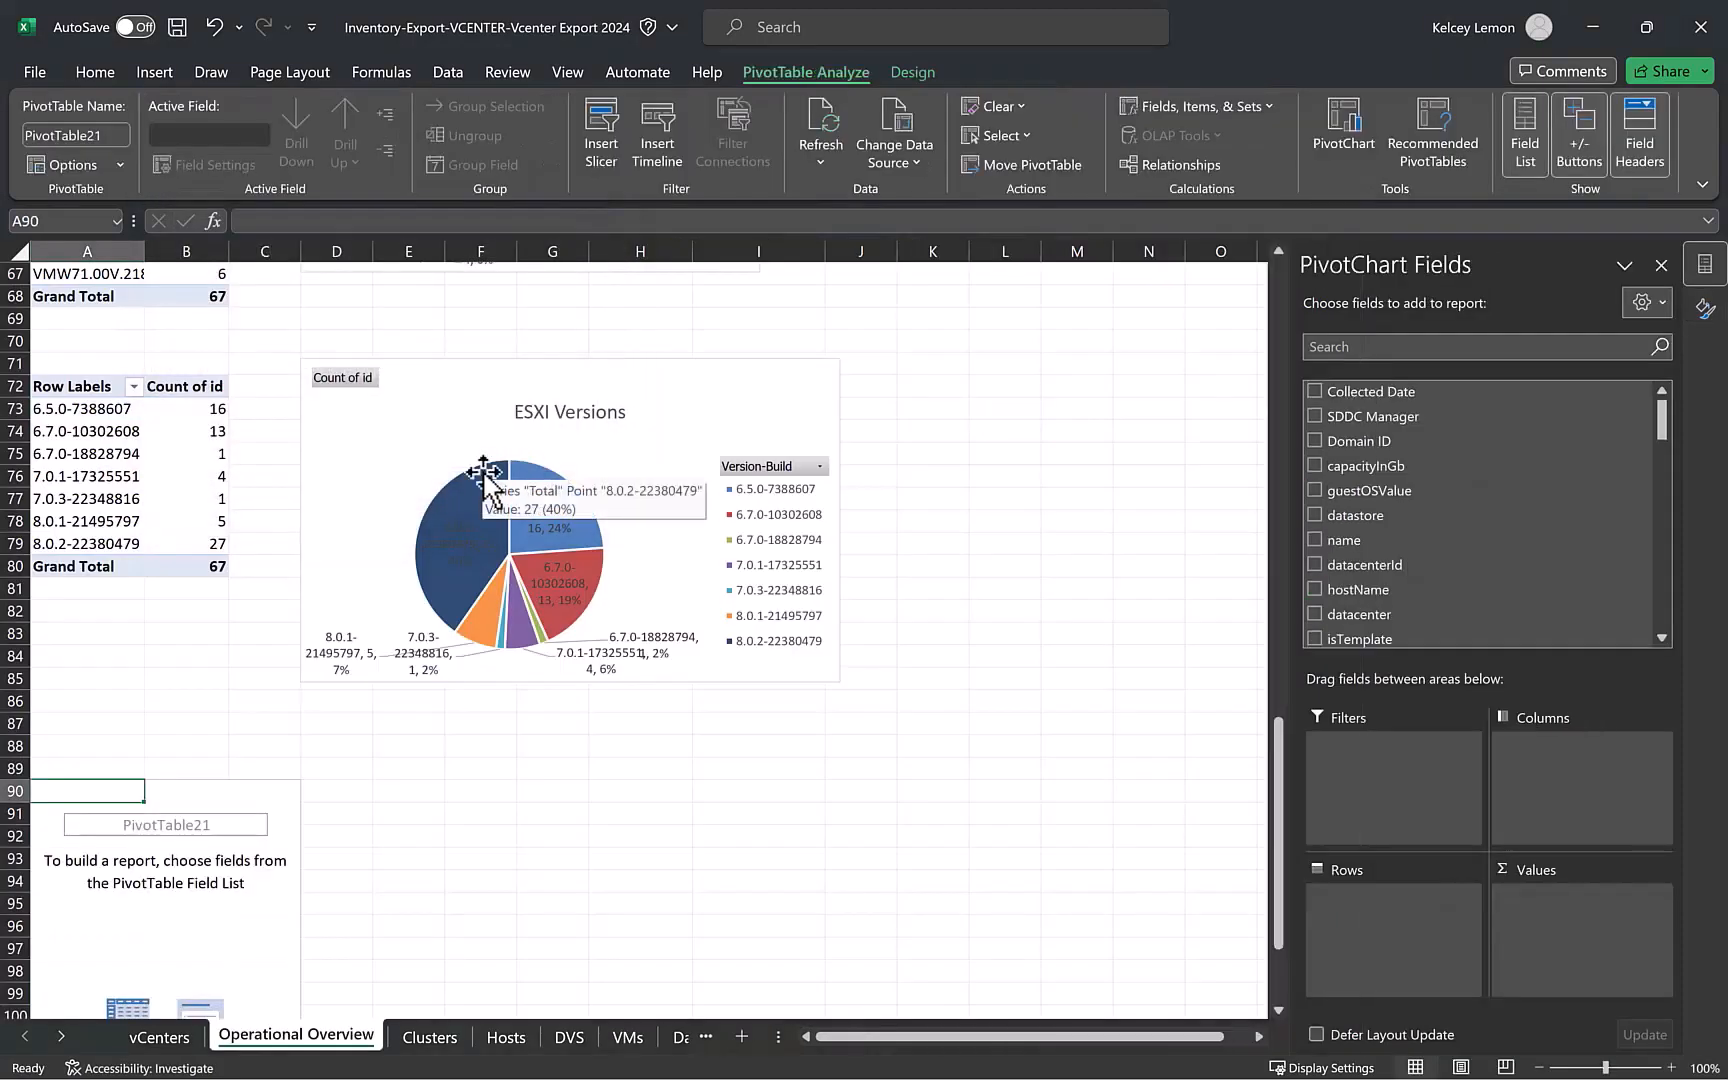
Build the new PivotTable with the count of uuid as values and numCpus as rows.
{"action": "left_click", "coordinate": [362, 792]}
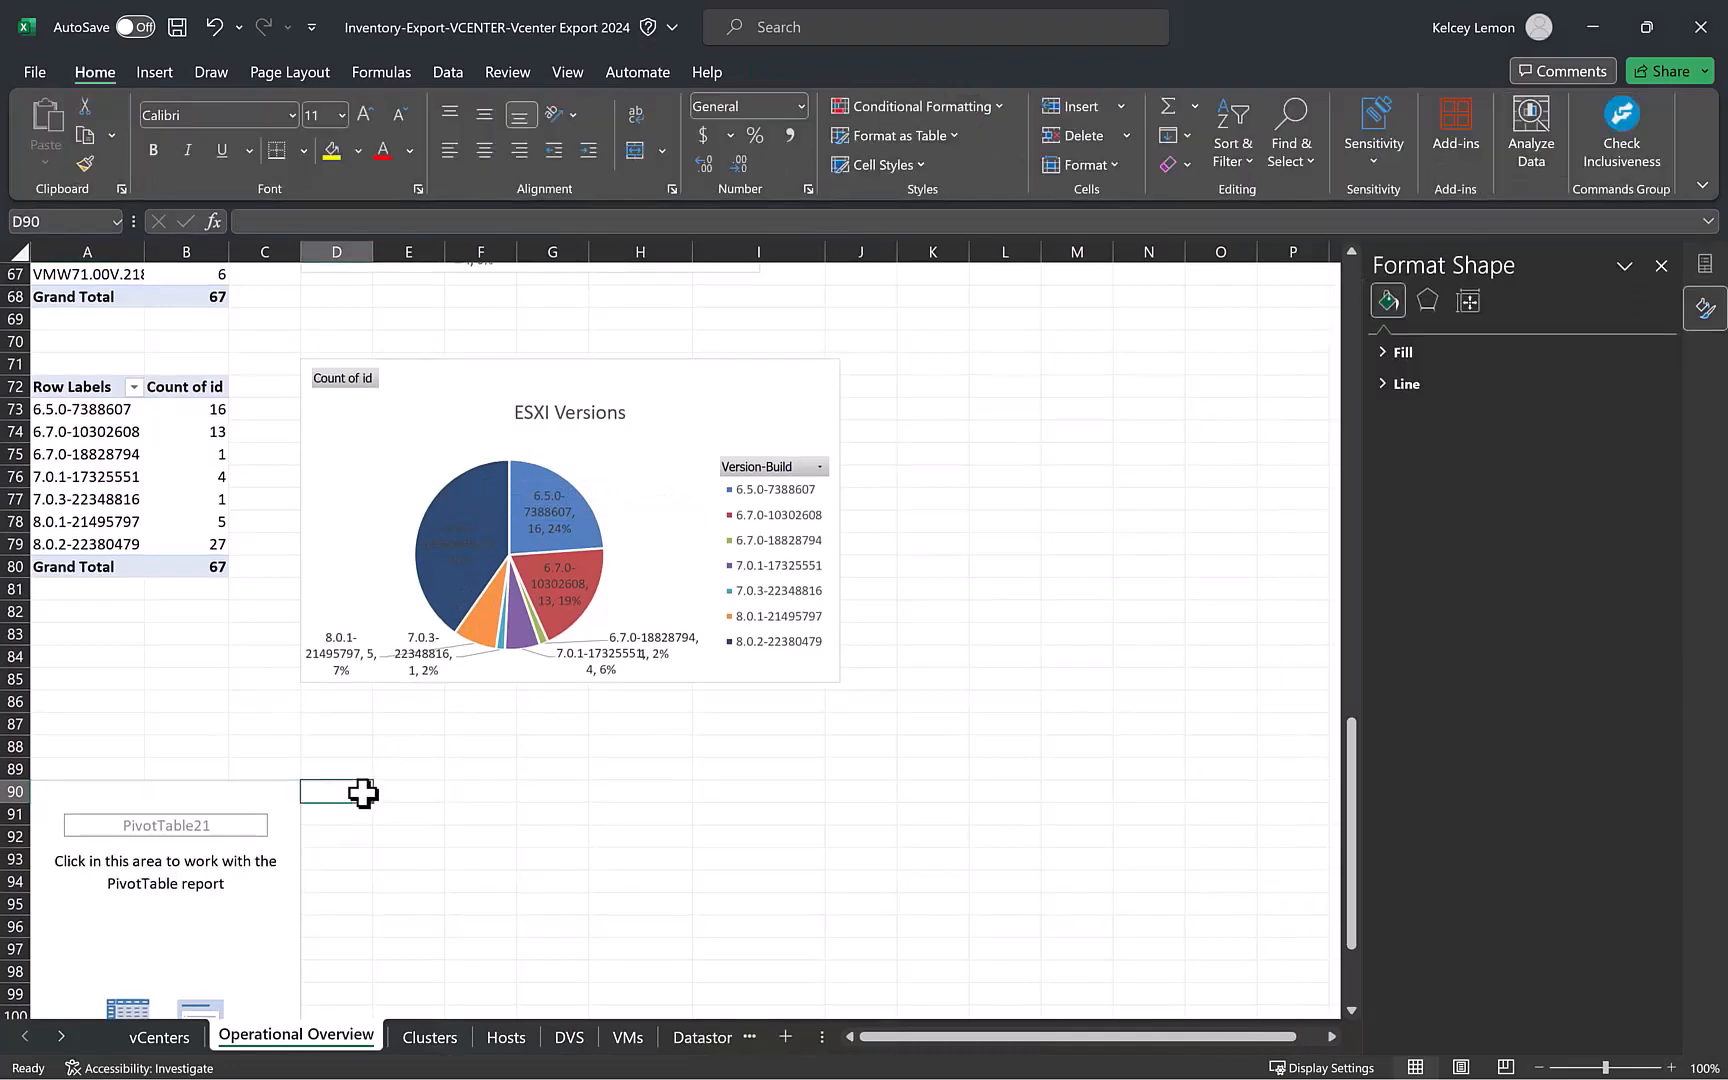
{"action": "left_click", "coordinate": [278, 798]}
{"action": "left_click_drag", "start_coordinate": [1340, 616], "coordinate": [1545, 912]}
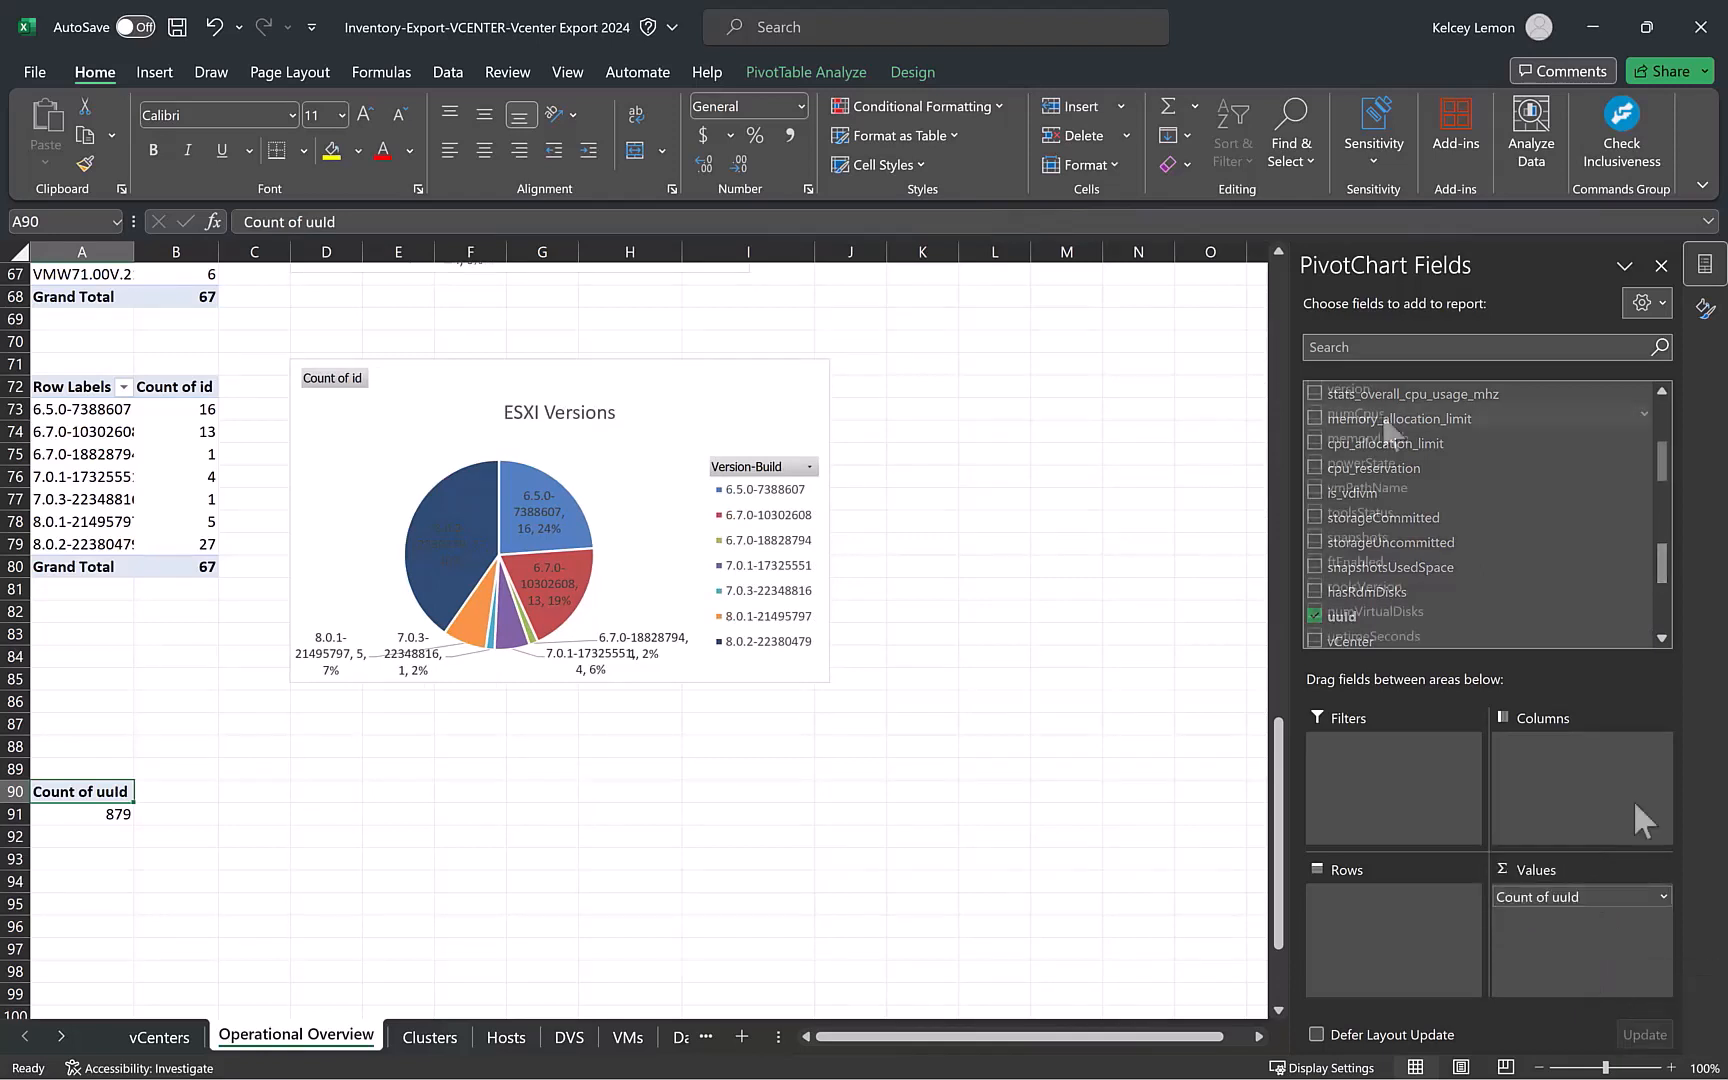
{"action": "left_click_drag", "start_coordinate": [1360, 414], "coordinate": [1351, 905]}
Insert a 2-D pie chart from the numCpus PivotTable in A90:B102.
{"action": "left_click_drag", "start_coordinate": [80, 792], "coordinate": [201, 968]}
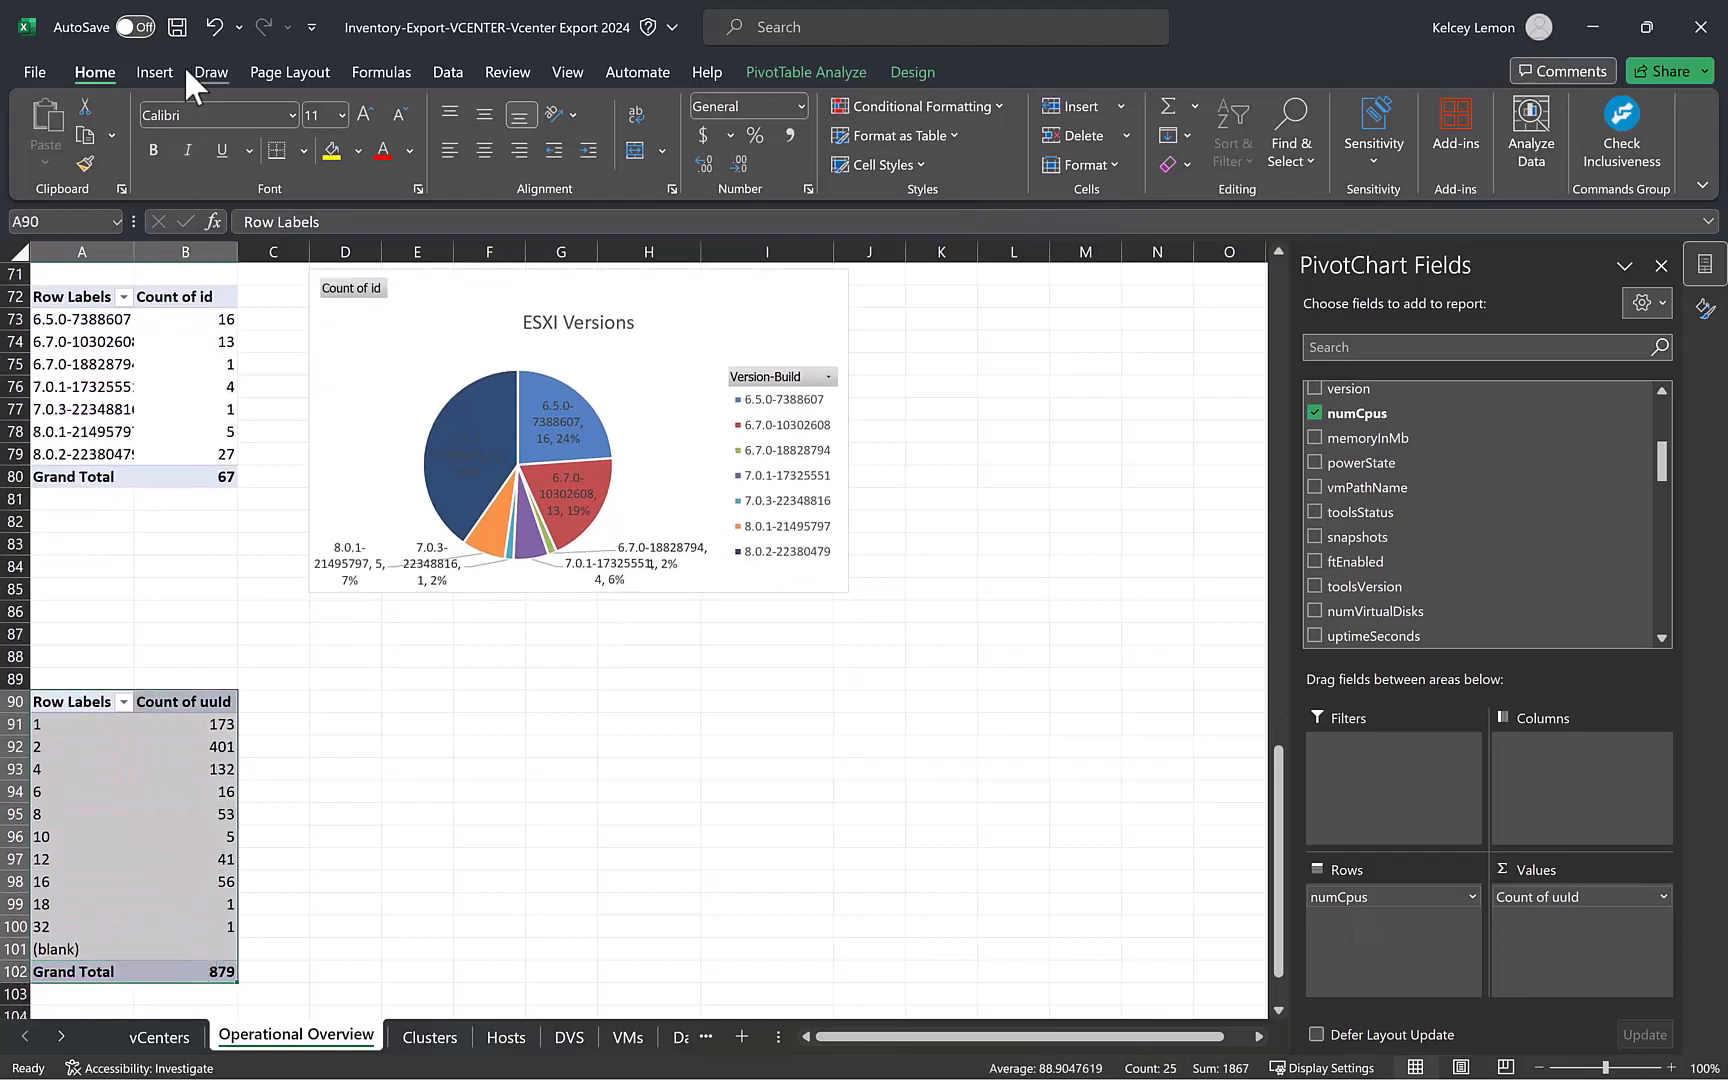
{"action": "left_click", "coordinate": [155, 72]}
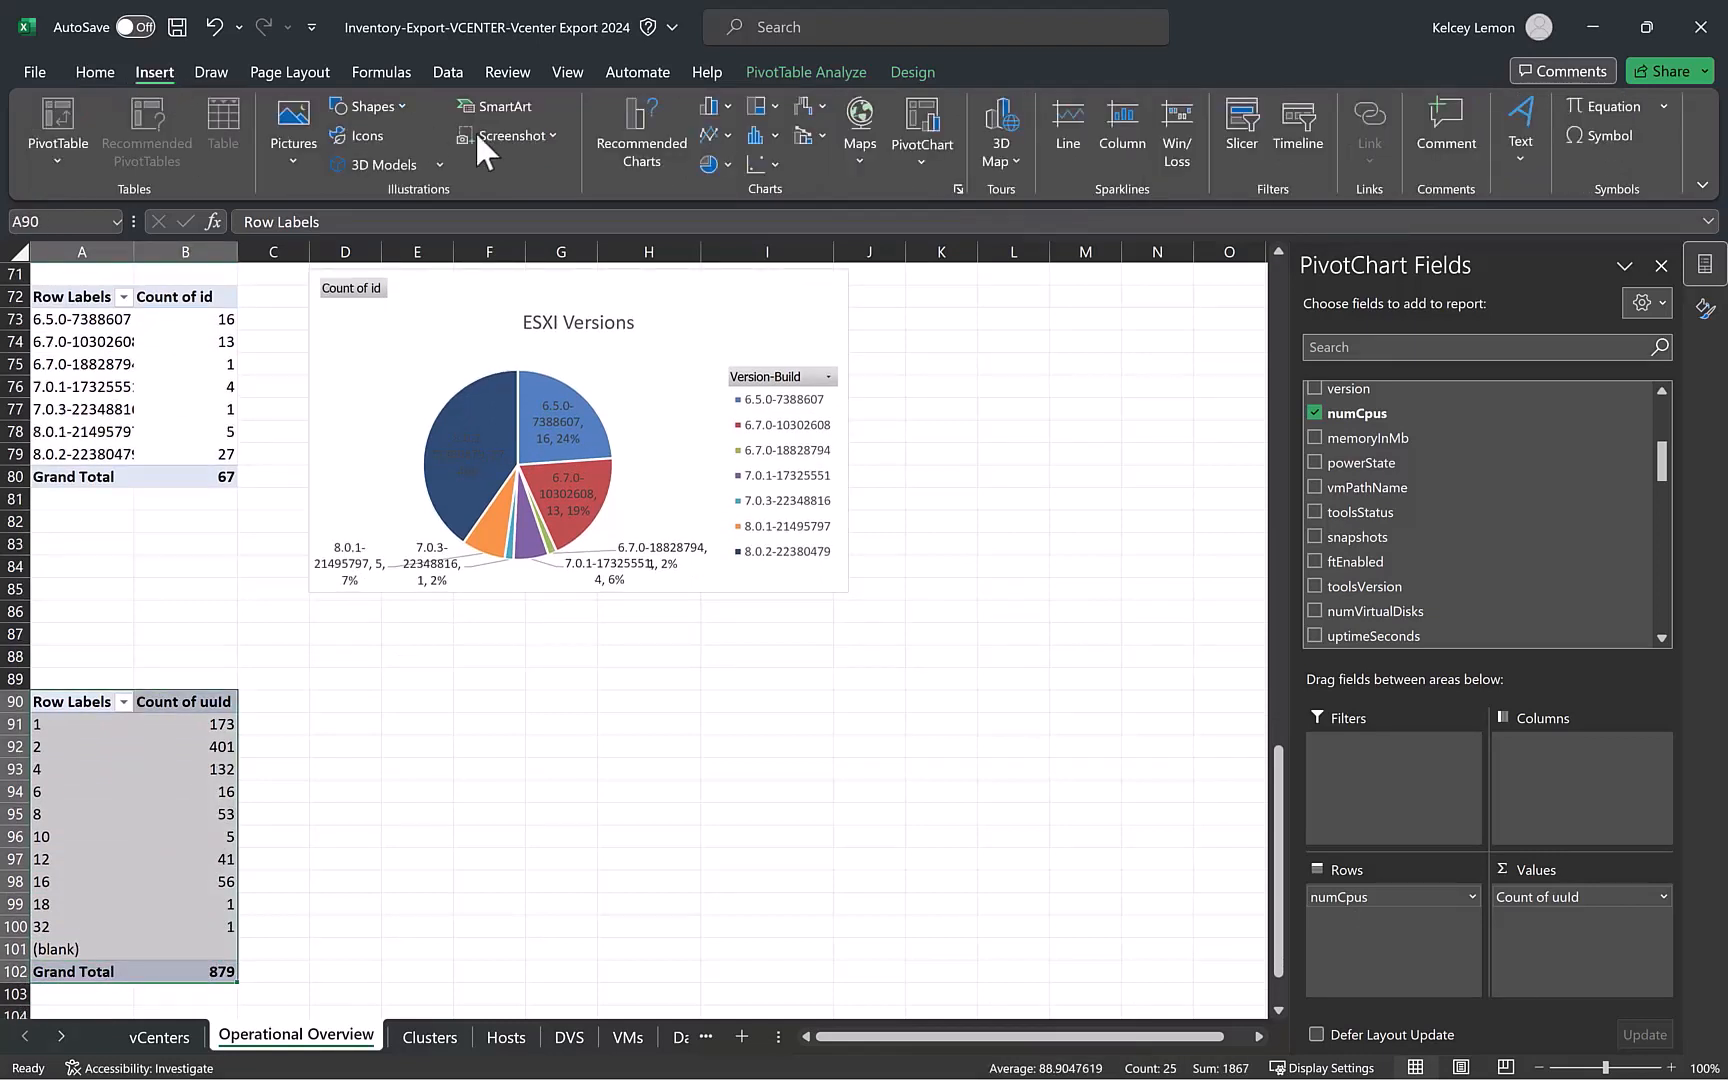
{"action": "left_click", "coordinate": [703, 161]}
{"action": "left_click", "coordinate": [735, 240]}
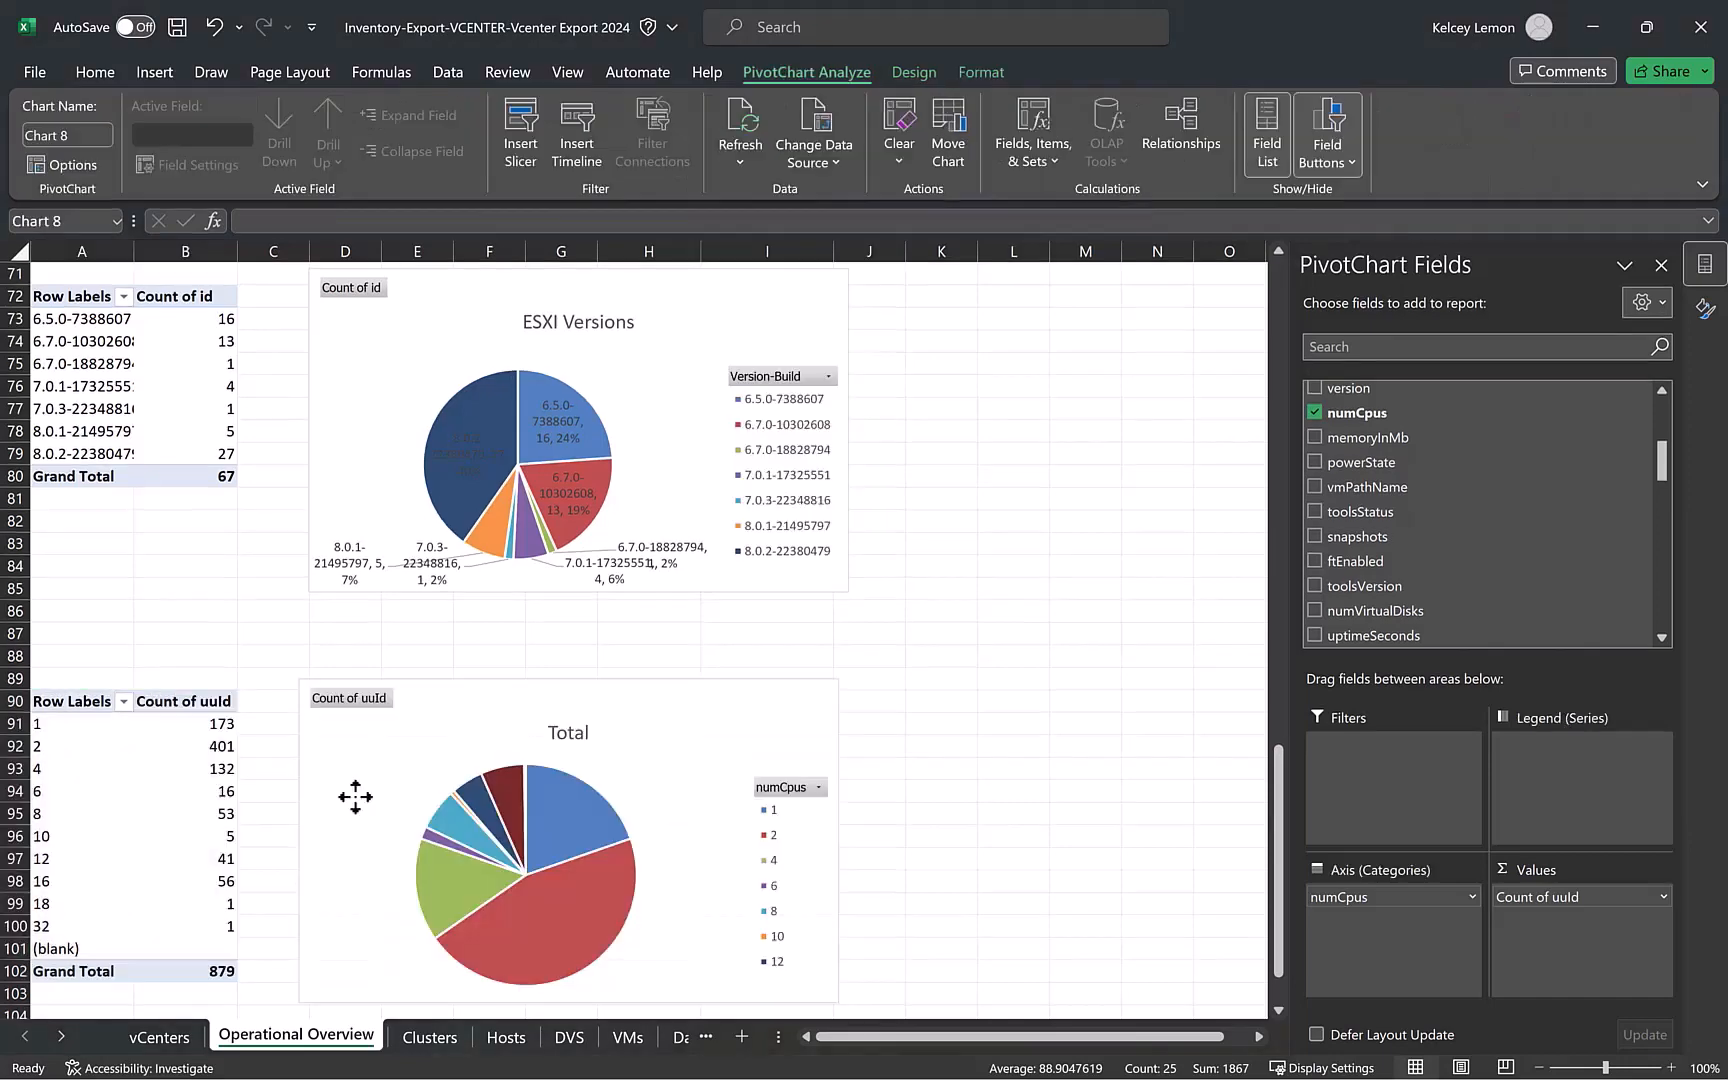
Add value and percentage data labels to the numCpus pie chart and title it "VM Allocated CPUs".
{"action": "left_click", "coordinate": [355, 797]}
{"action": "left_click", "coordinate": [581, 908]}
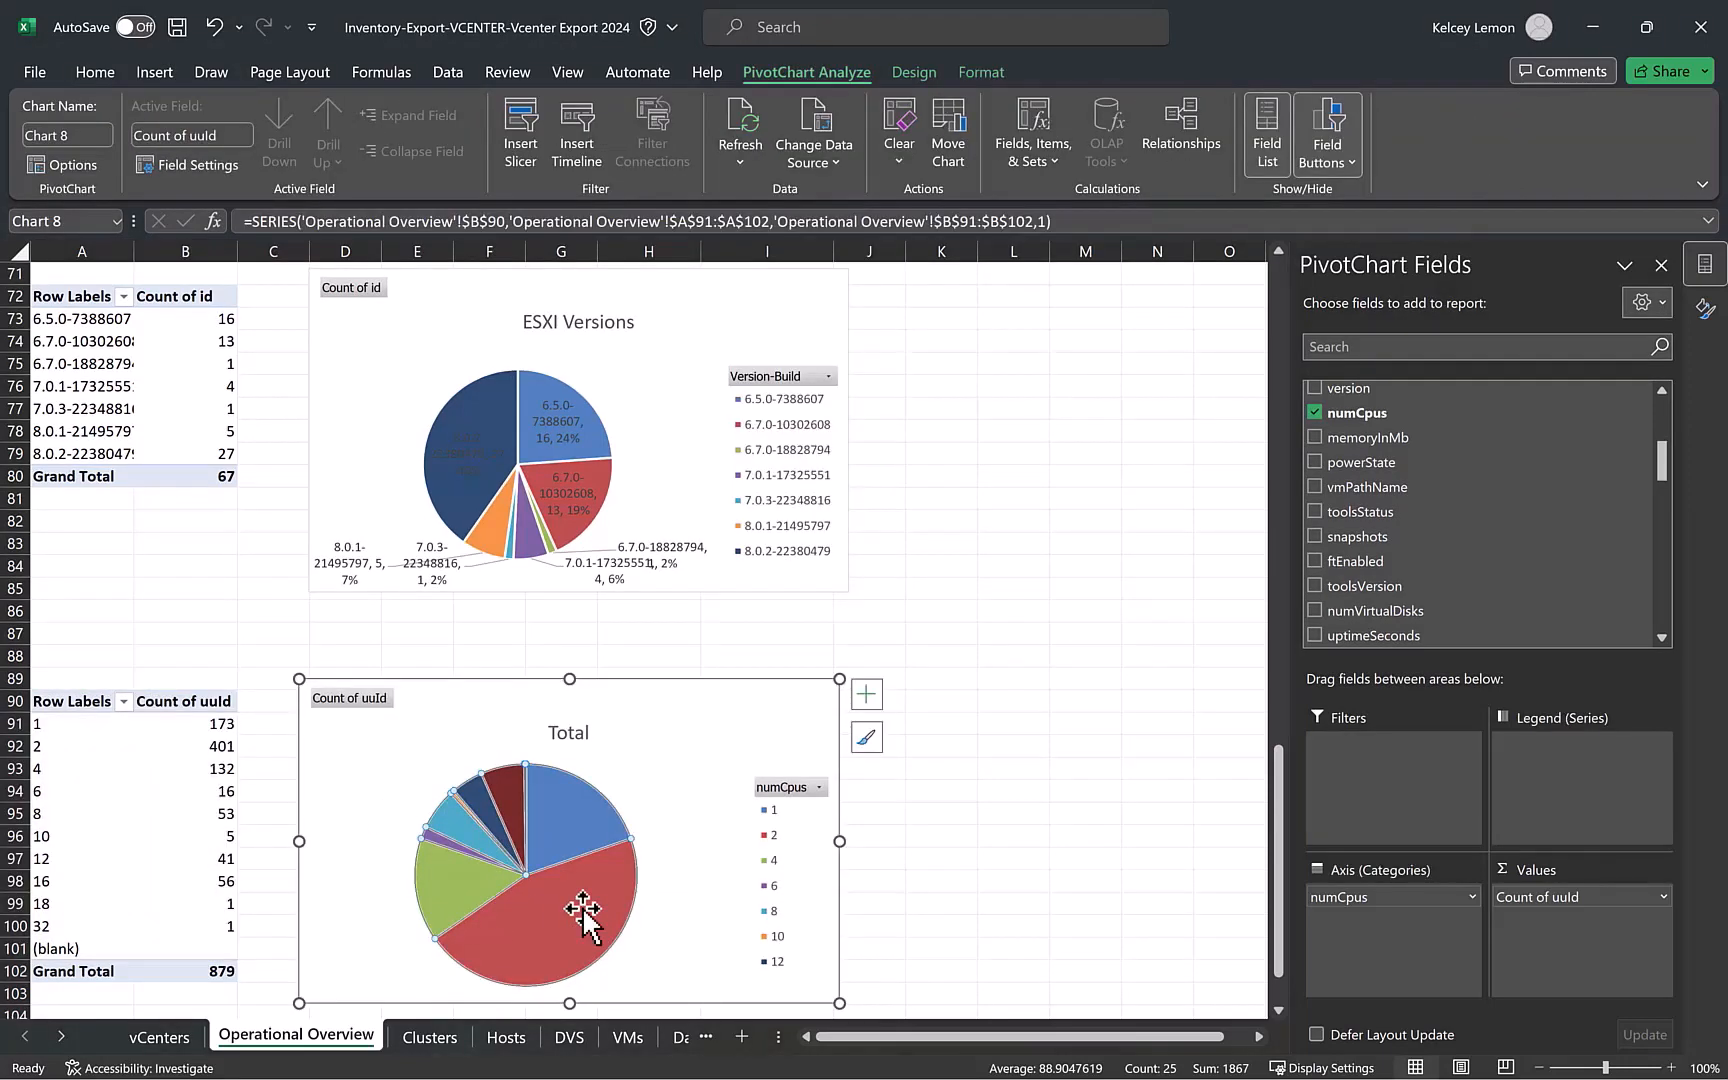
{"action": "right_click", "coordinate": [583, 910]}
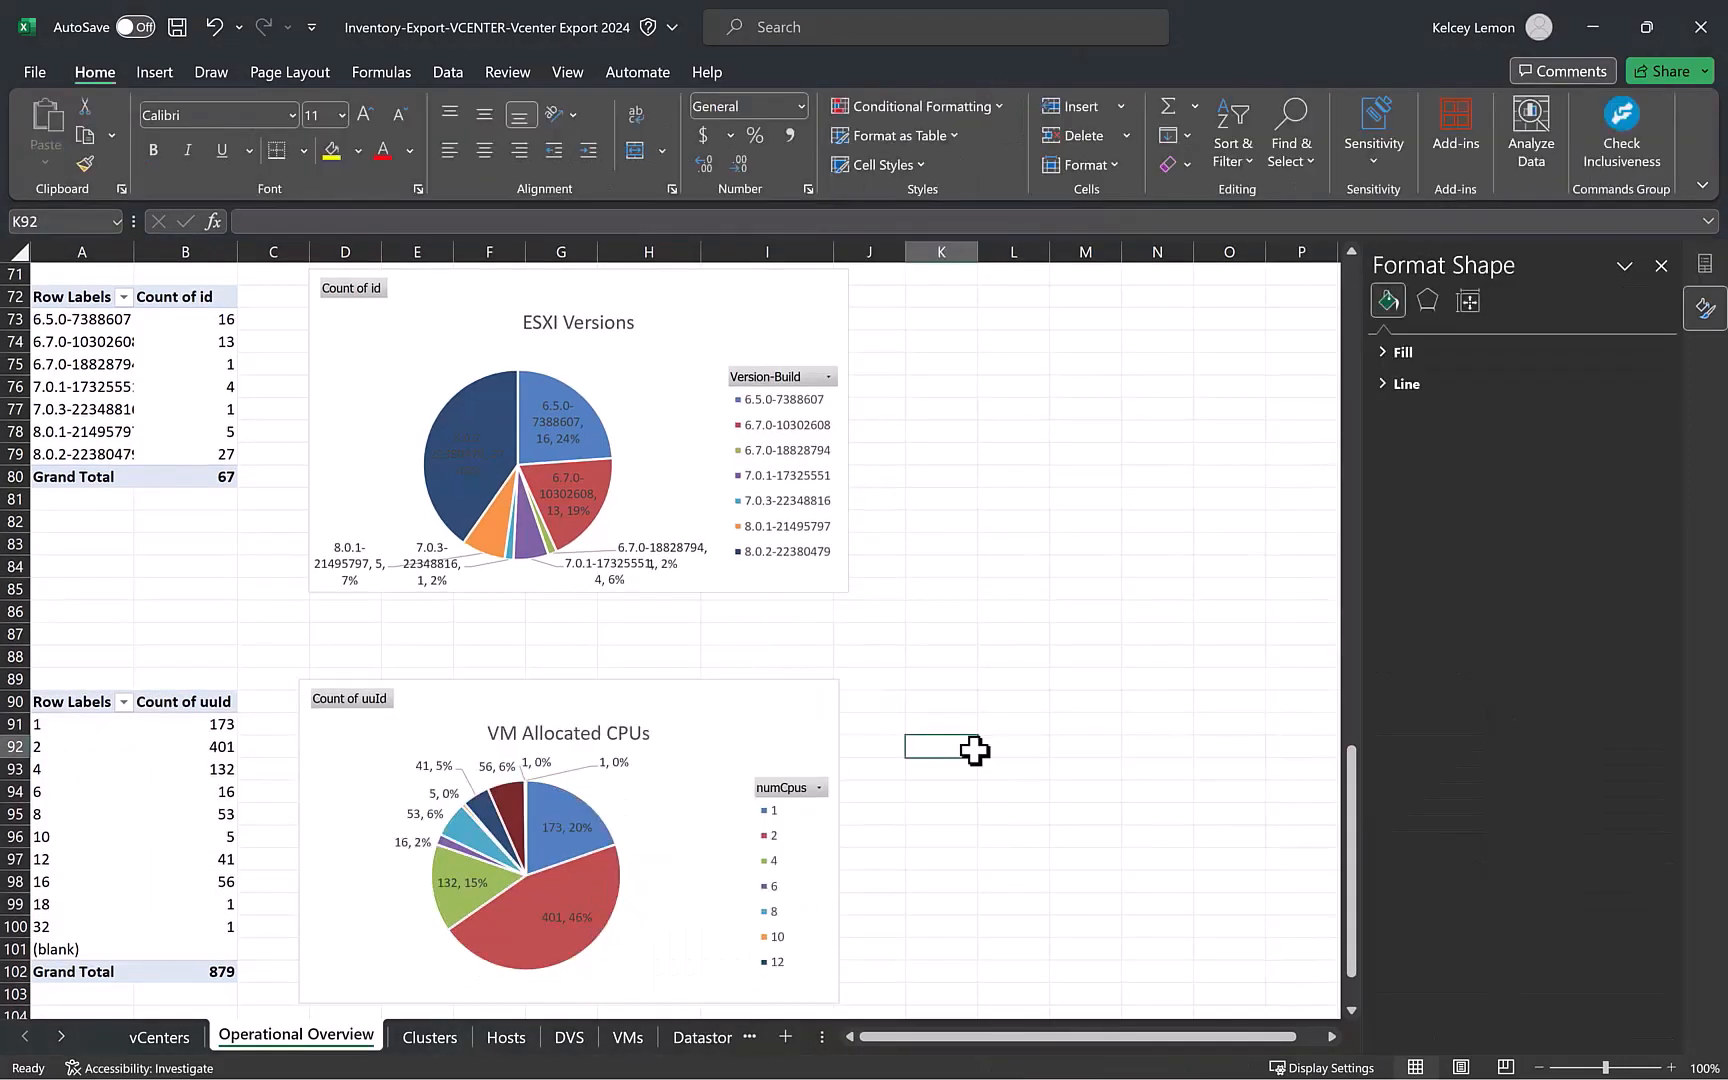
Copy the numCpus PivotTable in A90:B102 and paste the copy at cell A109.
{"action": "scroll", "coordinate": [976, 748], "scroll_direction": "down", "scroll_amount": 5}
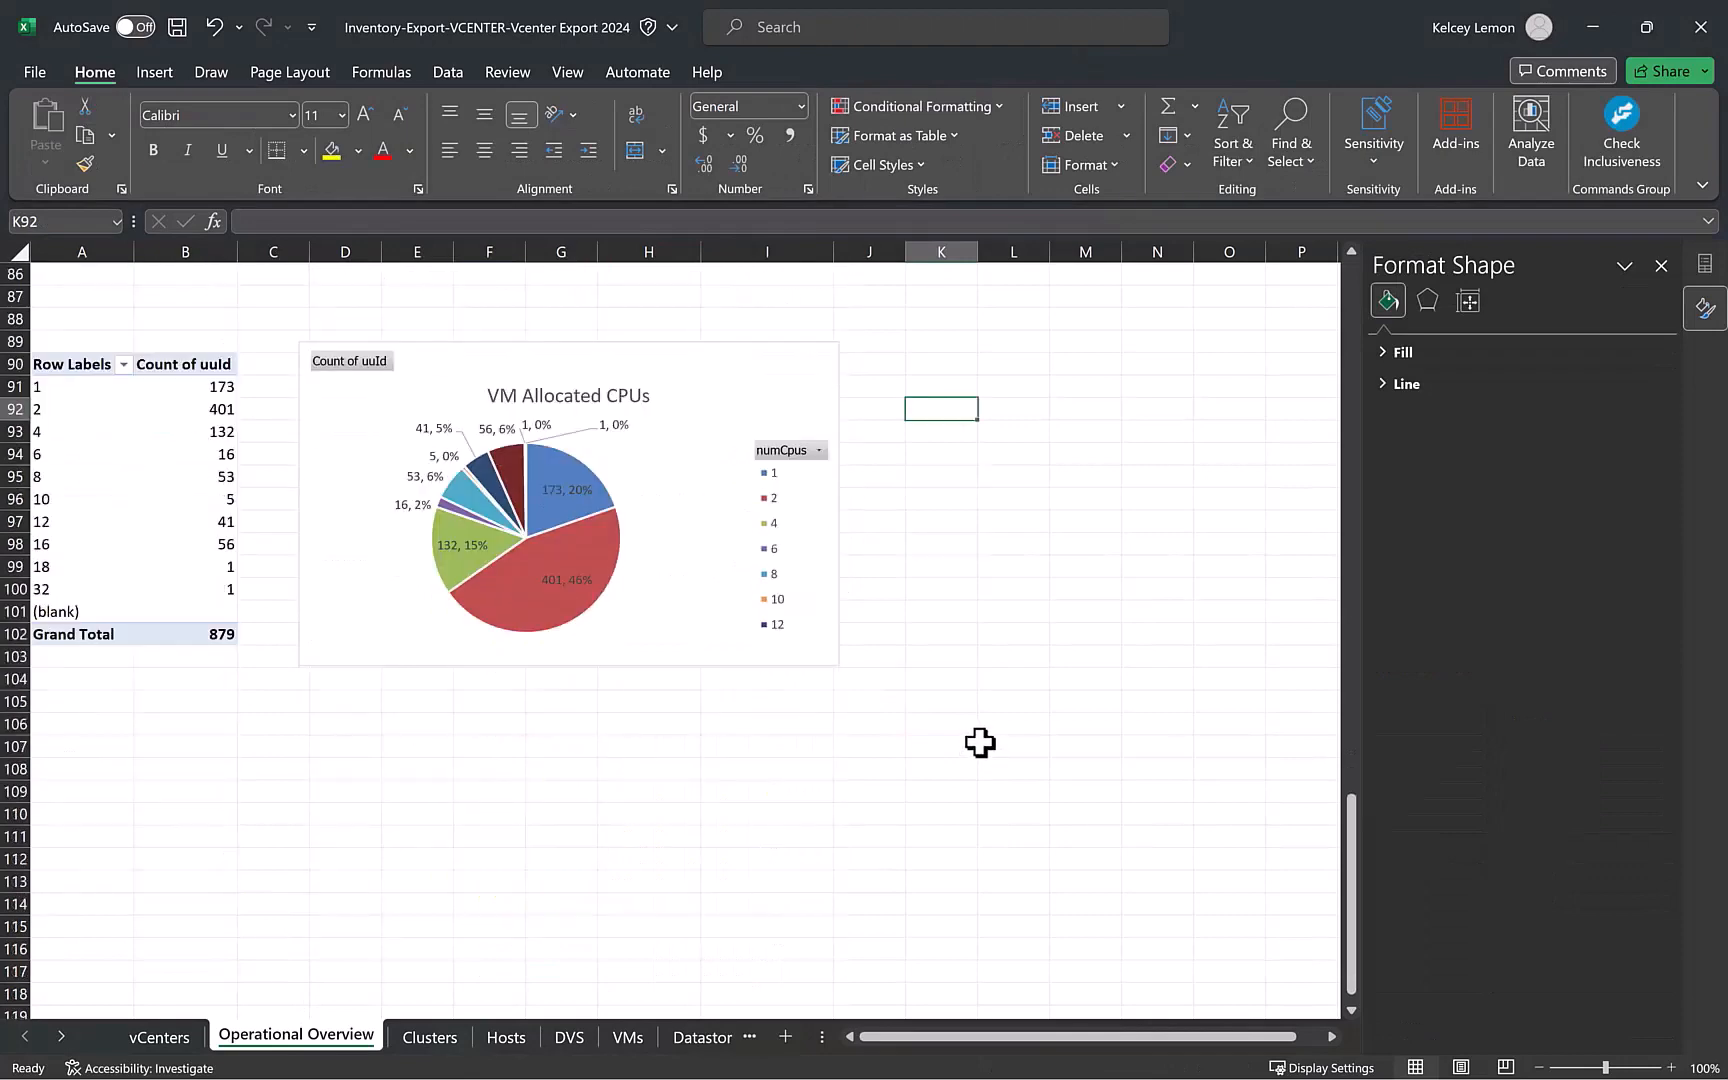
{"action": "scroll", "coordinate": [980, 742], "scroll_direction": "down", "scroll_amount": 1}
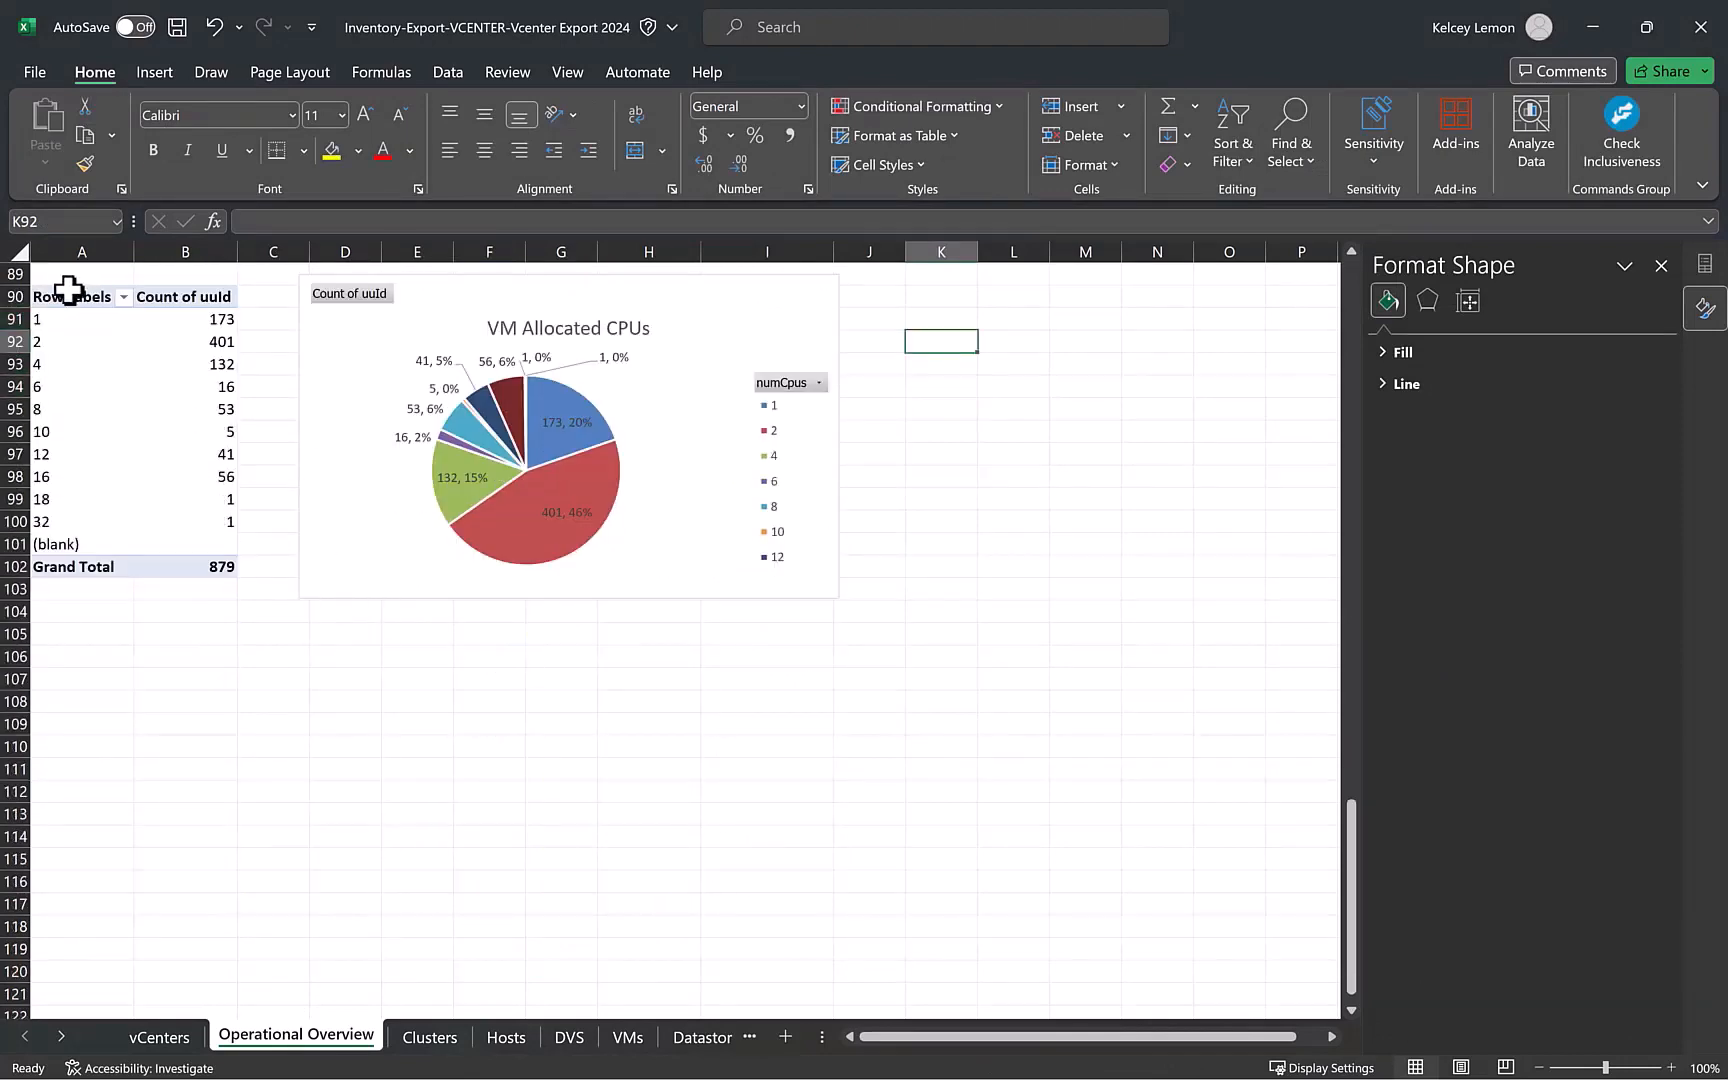
{"action": "left_click_drag", "start_coordinate": [66, 289], "coordinate": [193, 566]}
{"action": "right_click", "coordinate": [186, 298]}
{"action": "left_click", "coordinate": [228, 351]}
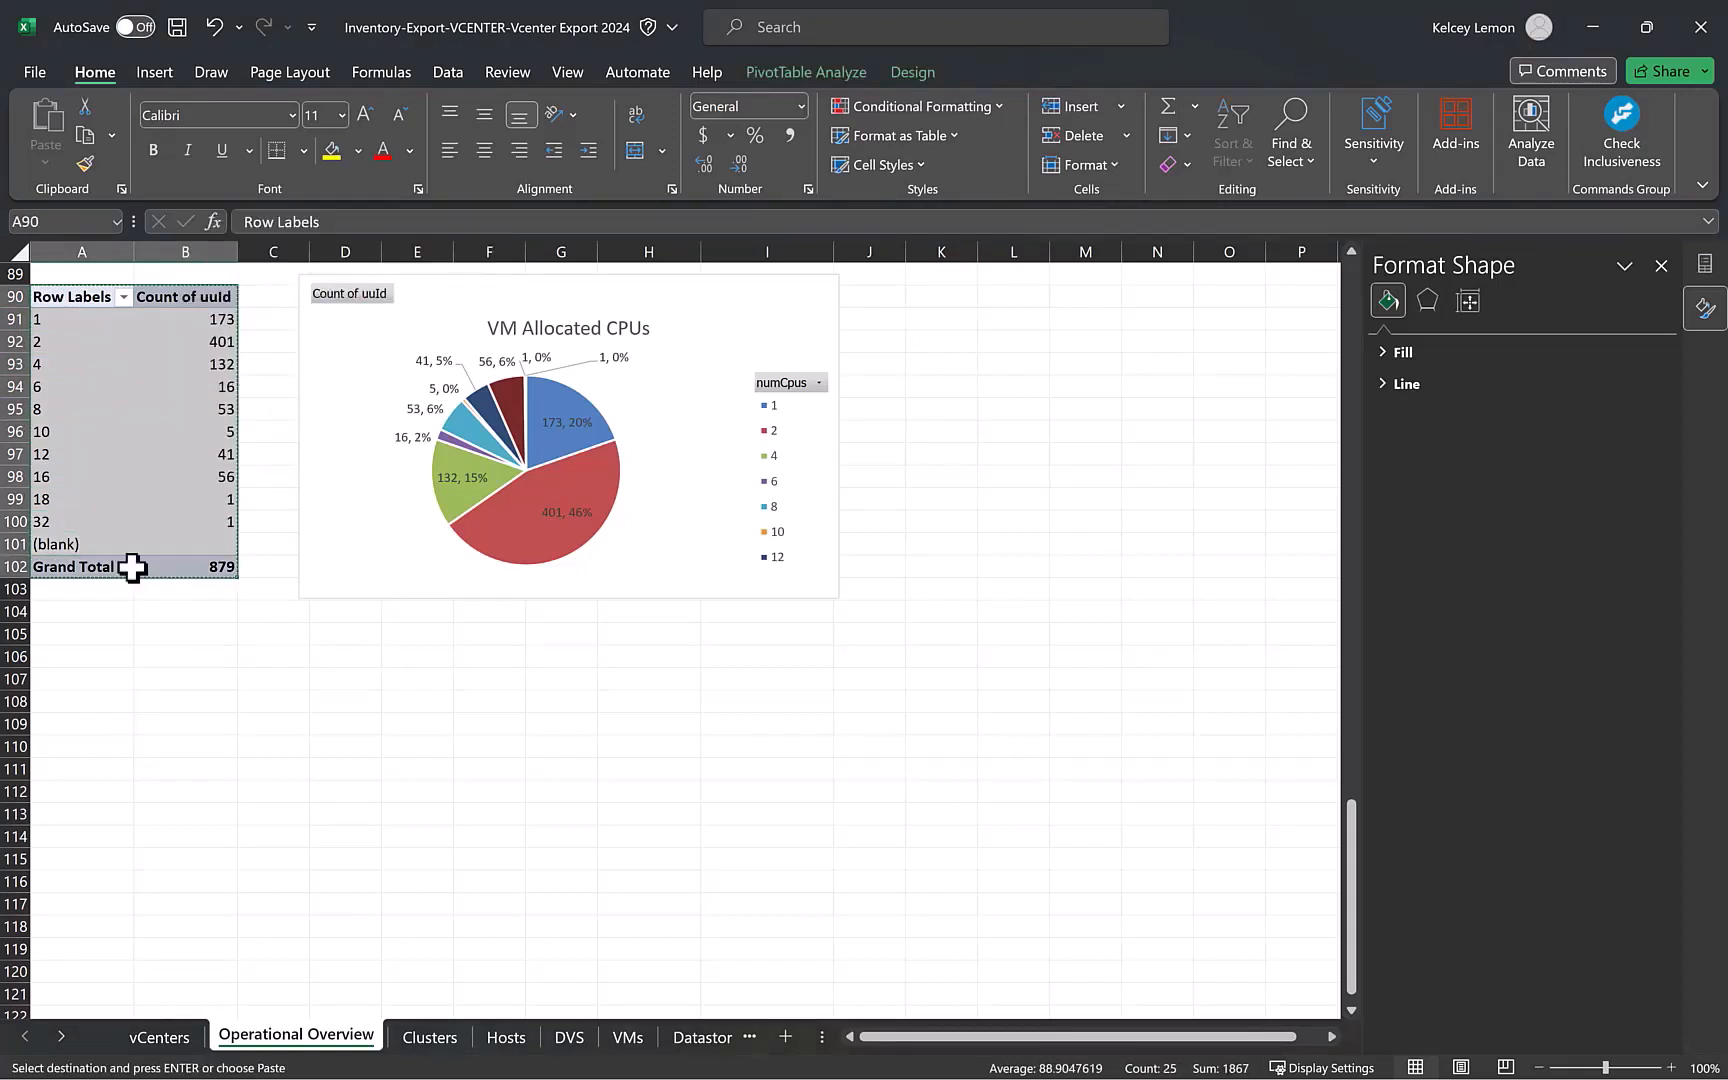
{"action": "left_click", "coordinate": [70, 723]}
{"action": "key", "text": "ctrl+v"}
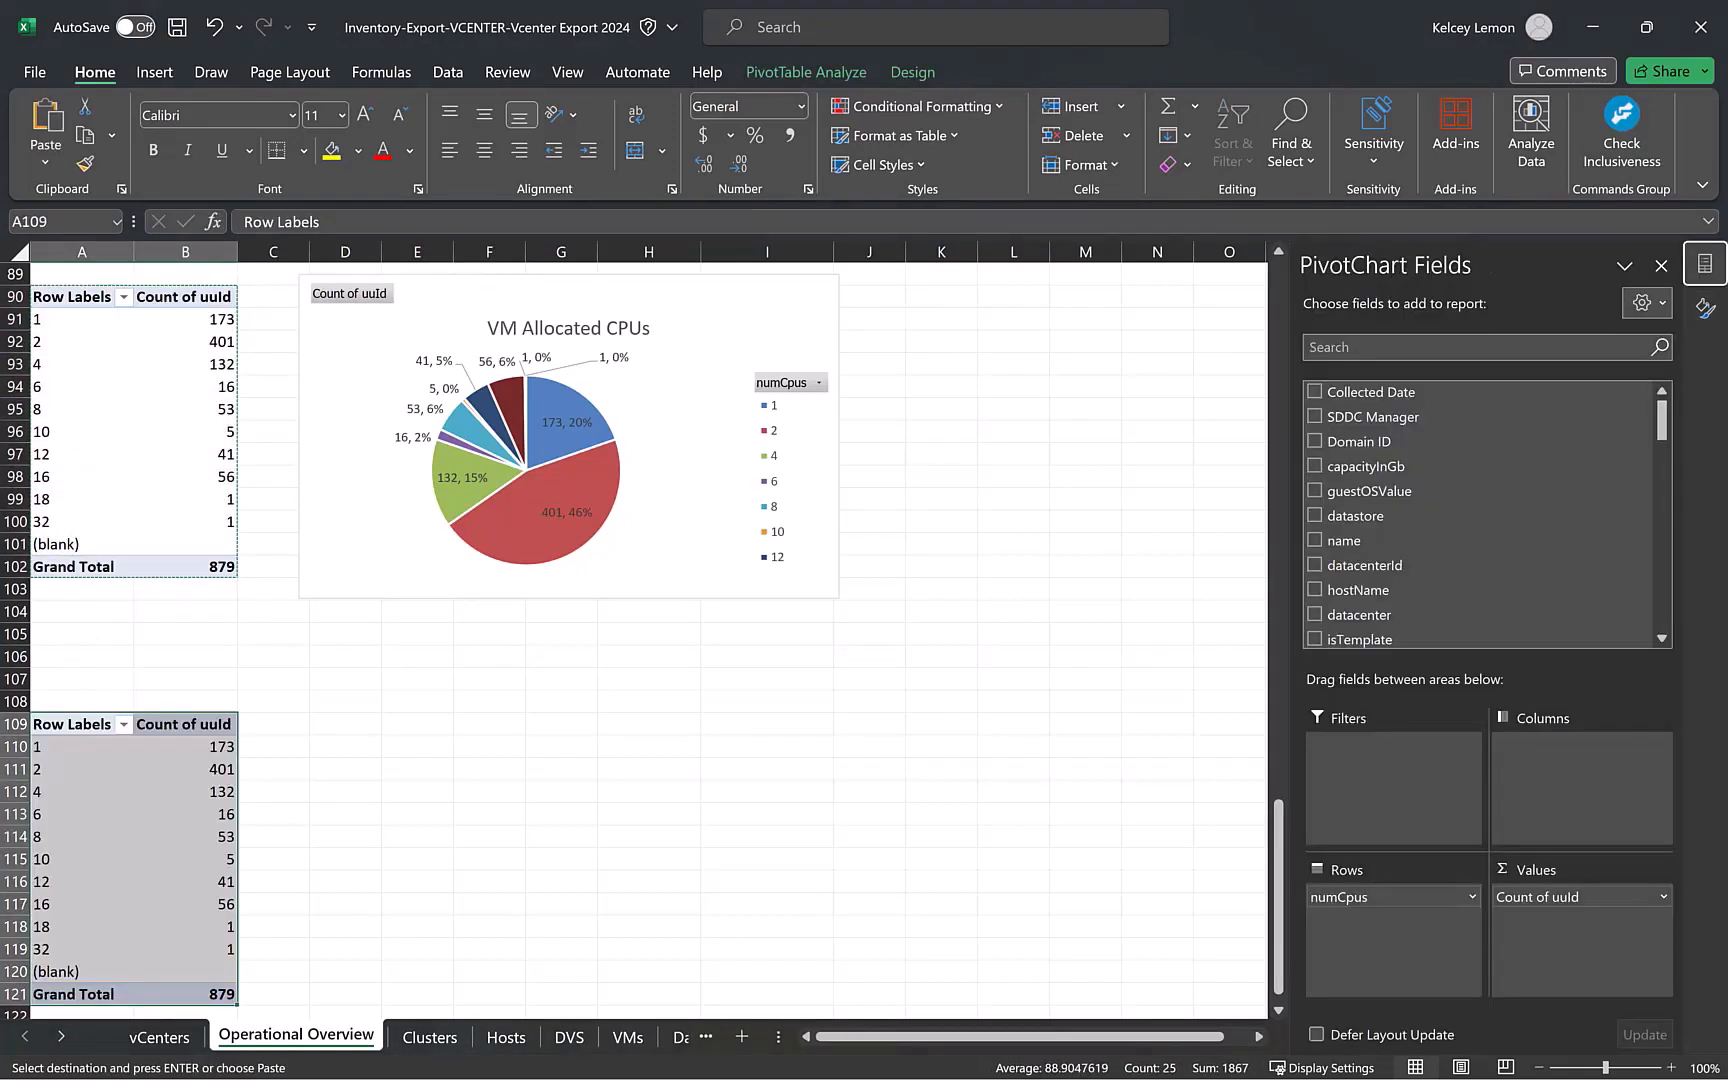
Insert a column before powerState on the VMs sheet and name its header MemoryinGB.
{"action": "left_click", "coordinate": [617, 1039]}
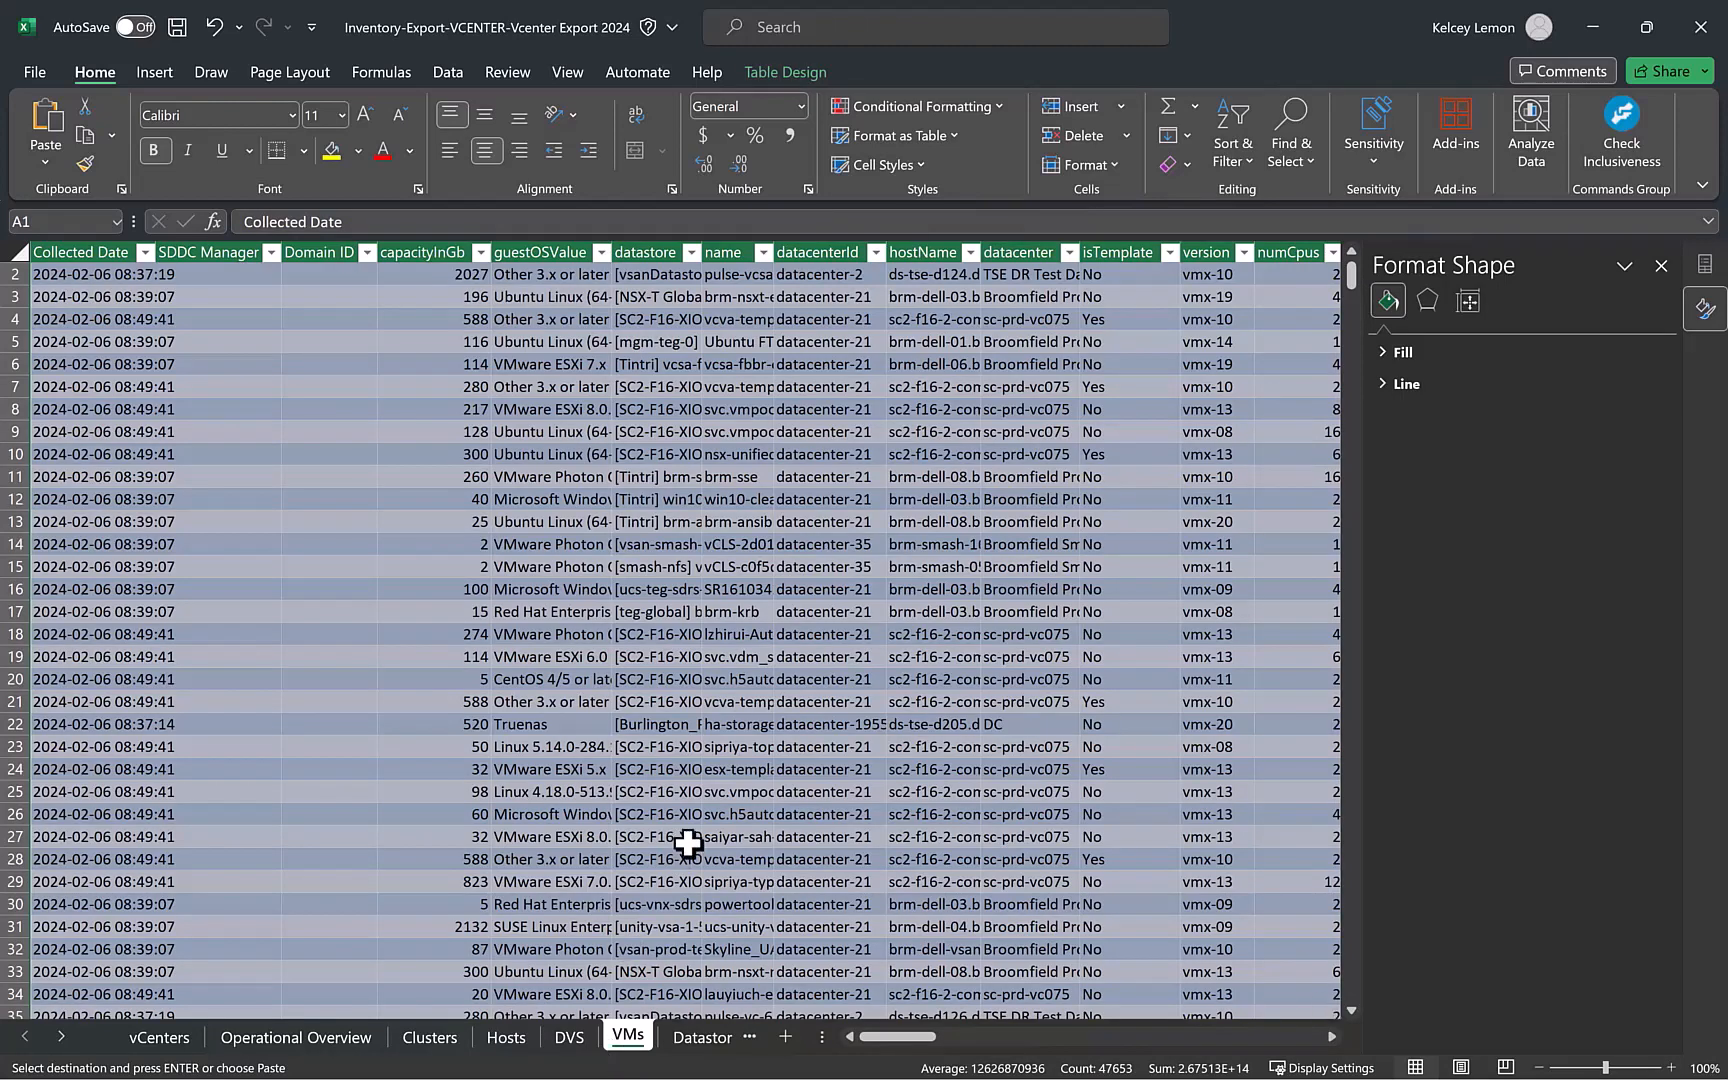
{"action": "left_click", "coordinate": [1331, 1036]}
{"action": "left_click", "coordinate": [1331, 1036]}
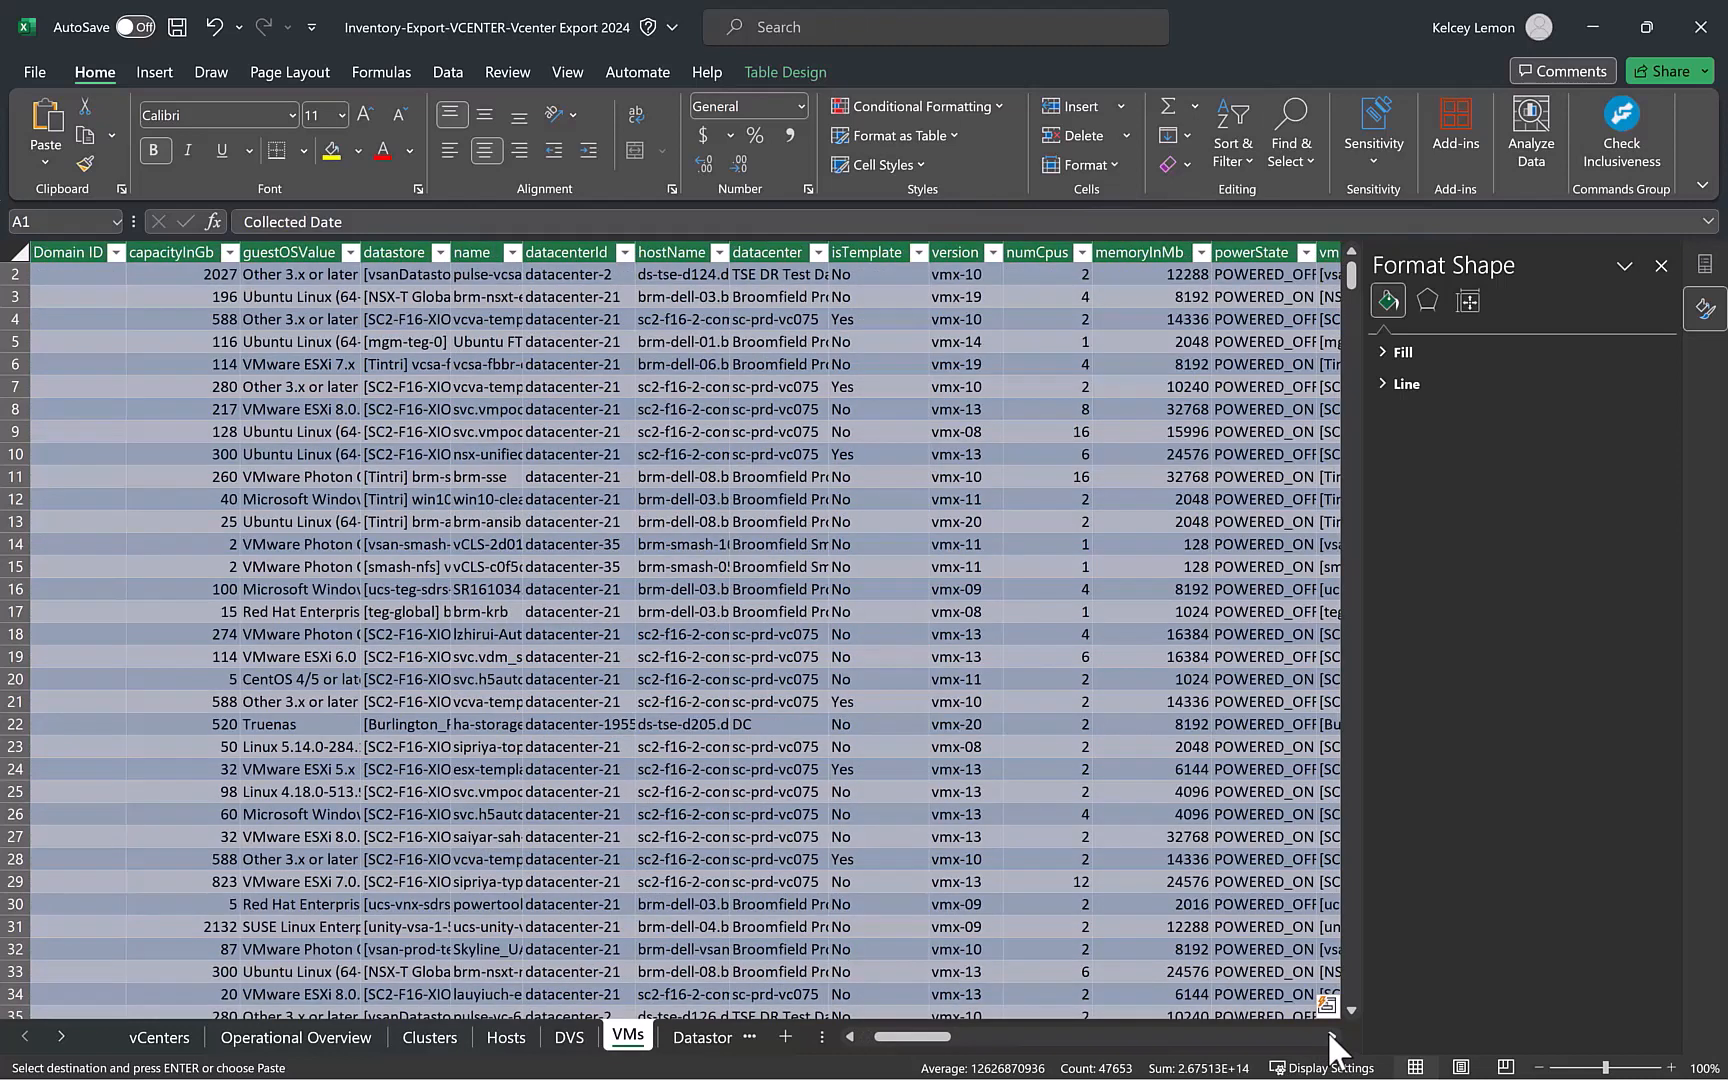
{"action": "left_click", "coordinate": [1331, 1036]}
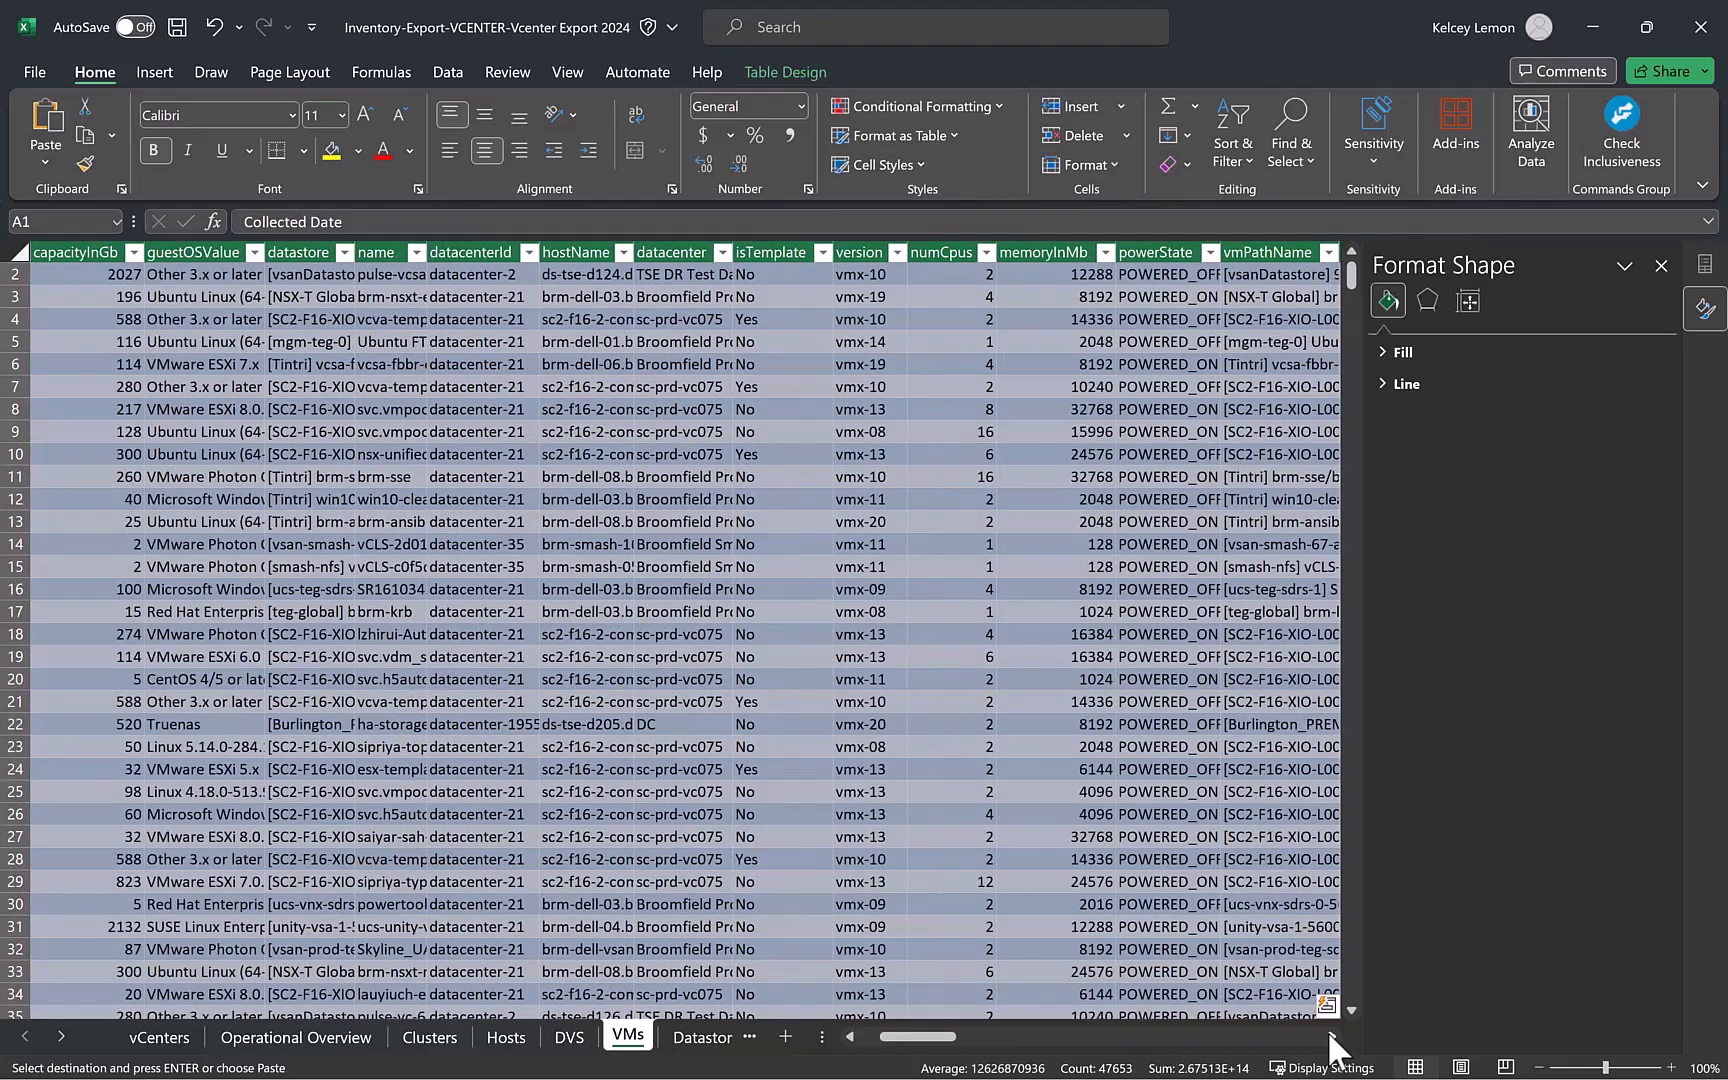
{"action": "scroll", "coordinate": [700, 500], "scroll_direction": "up", "scroll_amount": 1}
{"action": "right_click", "coordinate": [1150, 252]}
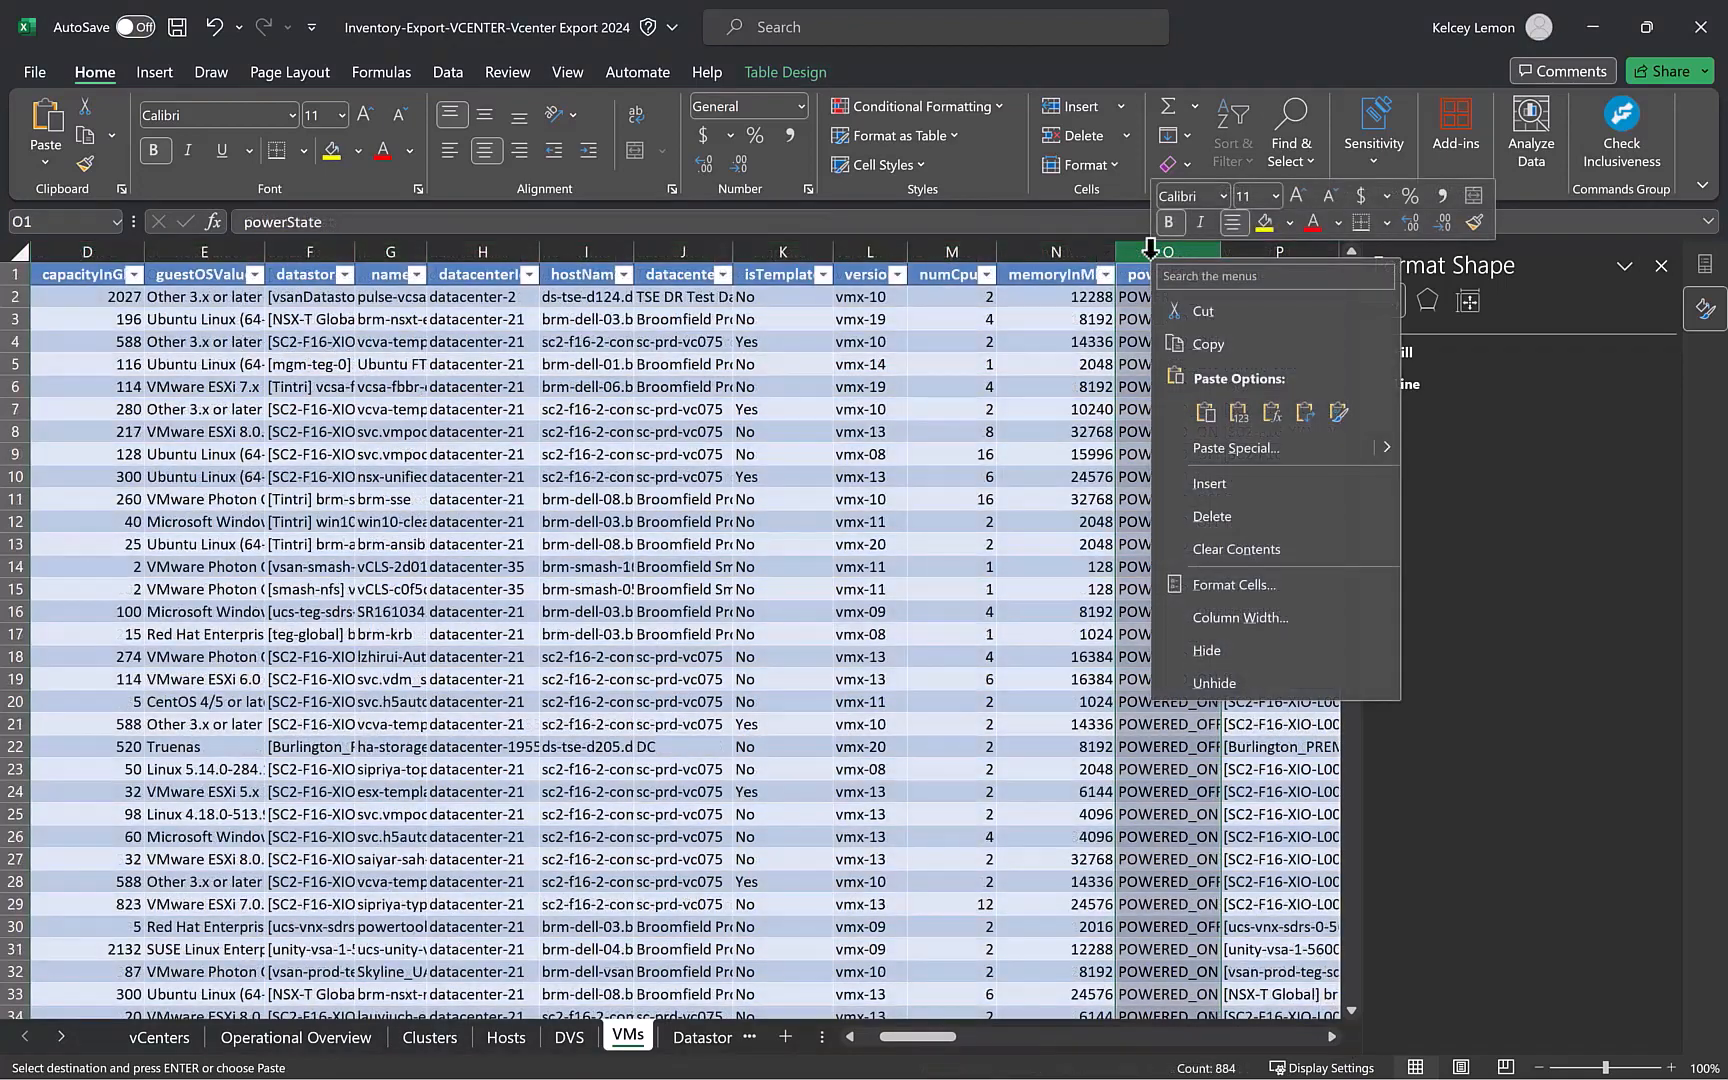
{"action": "left_click", "coordinate": [1195, 483]}
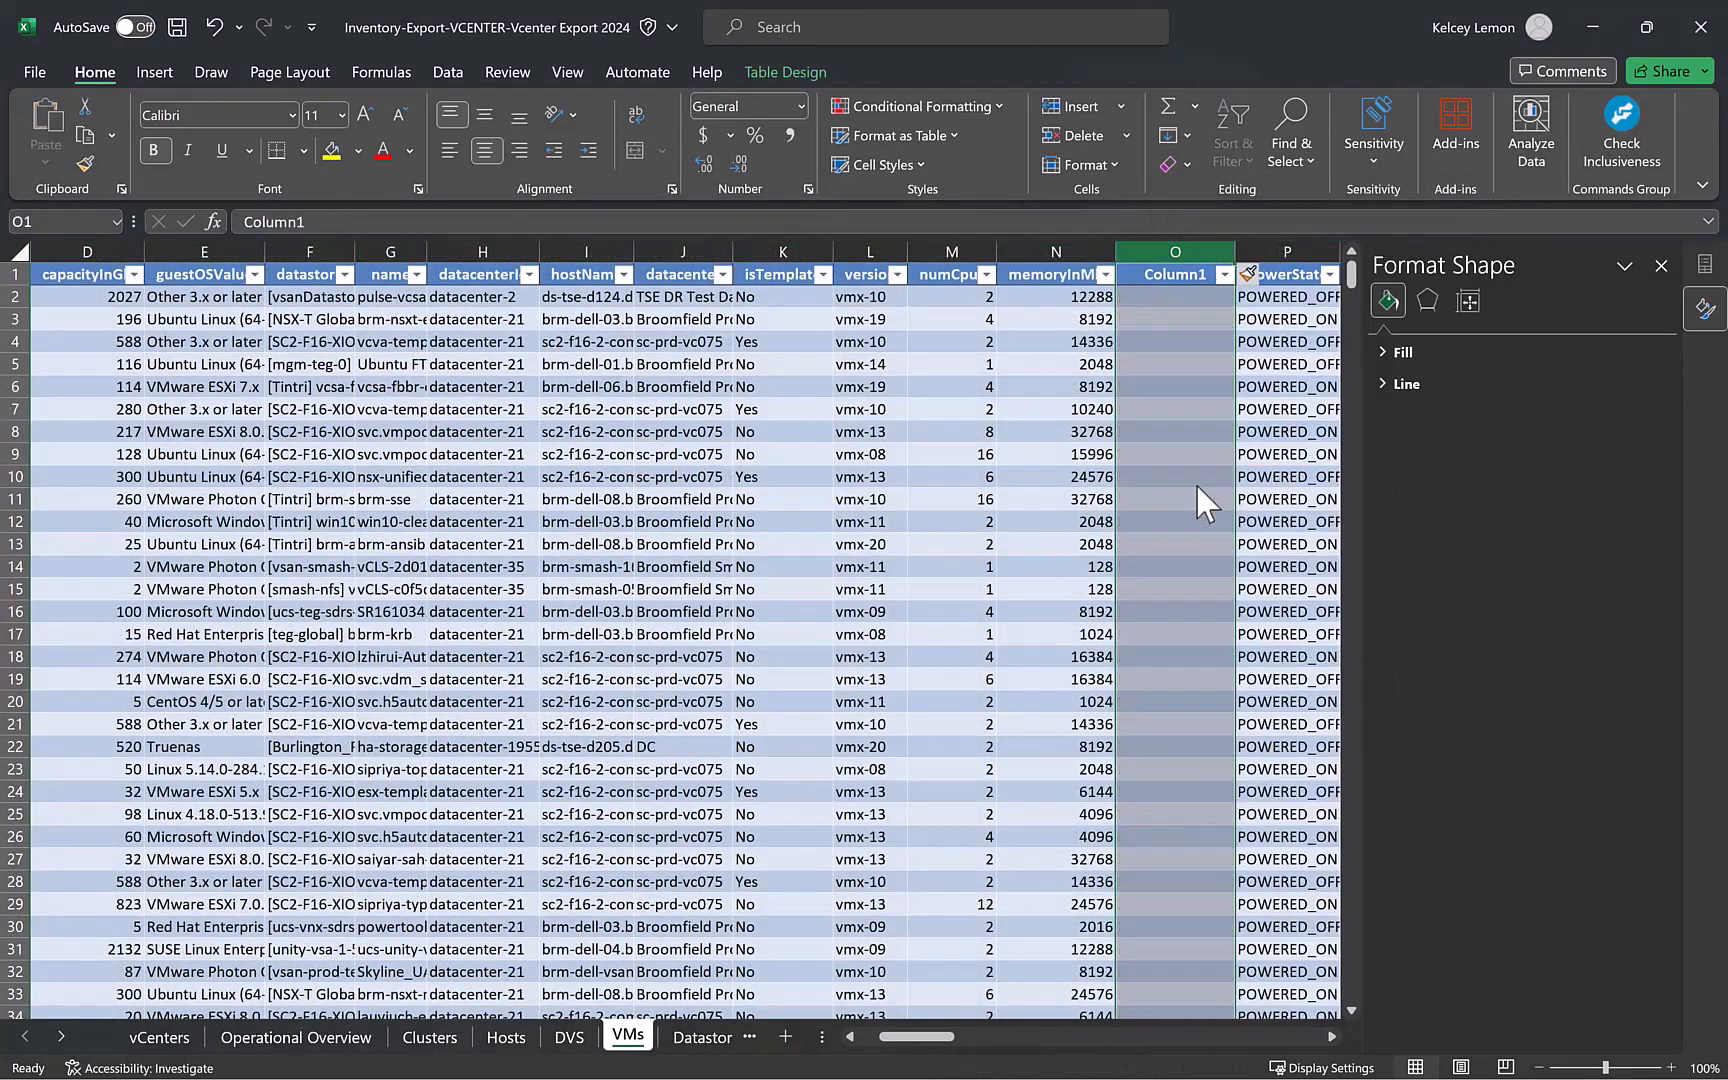
{"action": "type", "text": "MemoryinGB"}
{"action": "key", "text": "Return"}
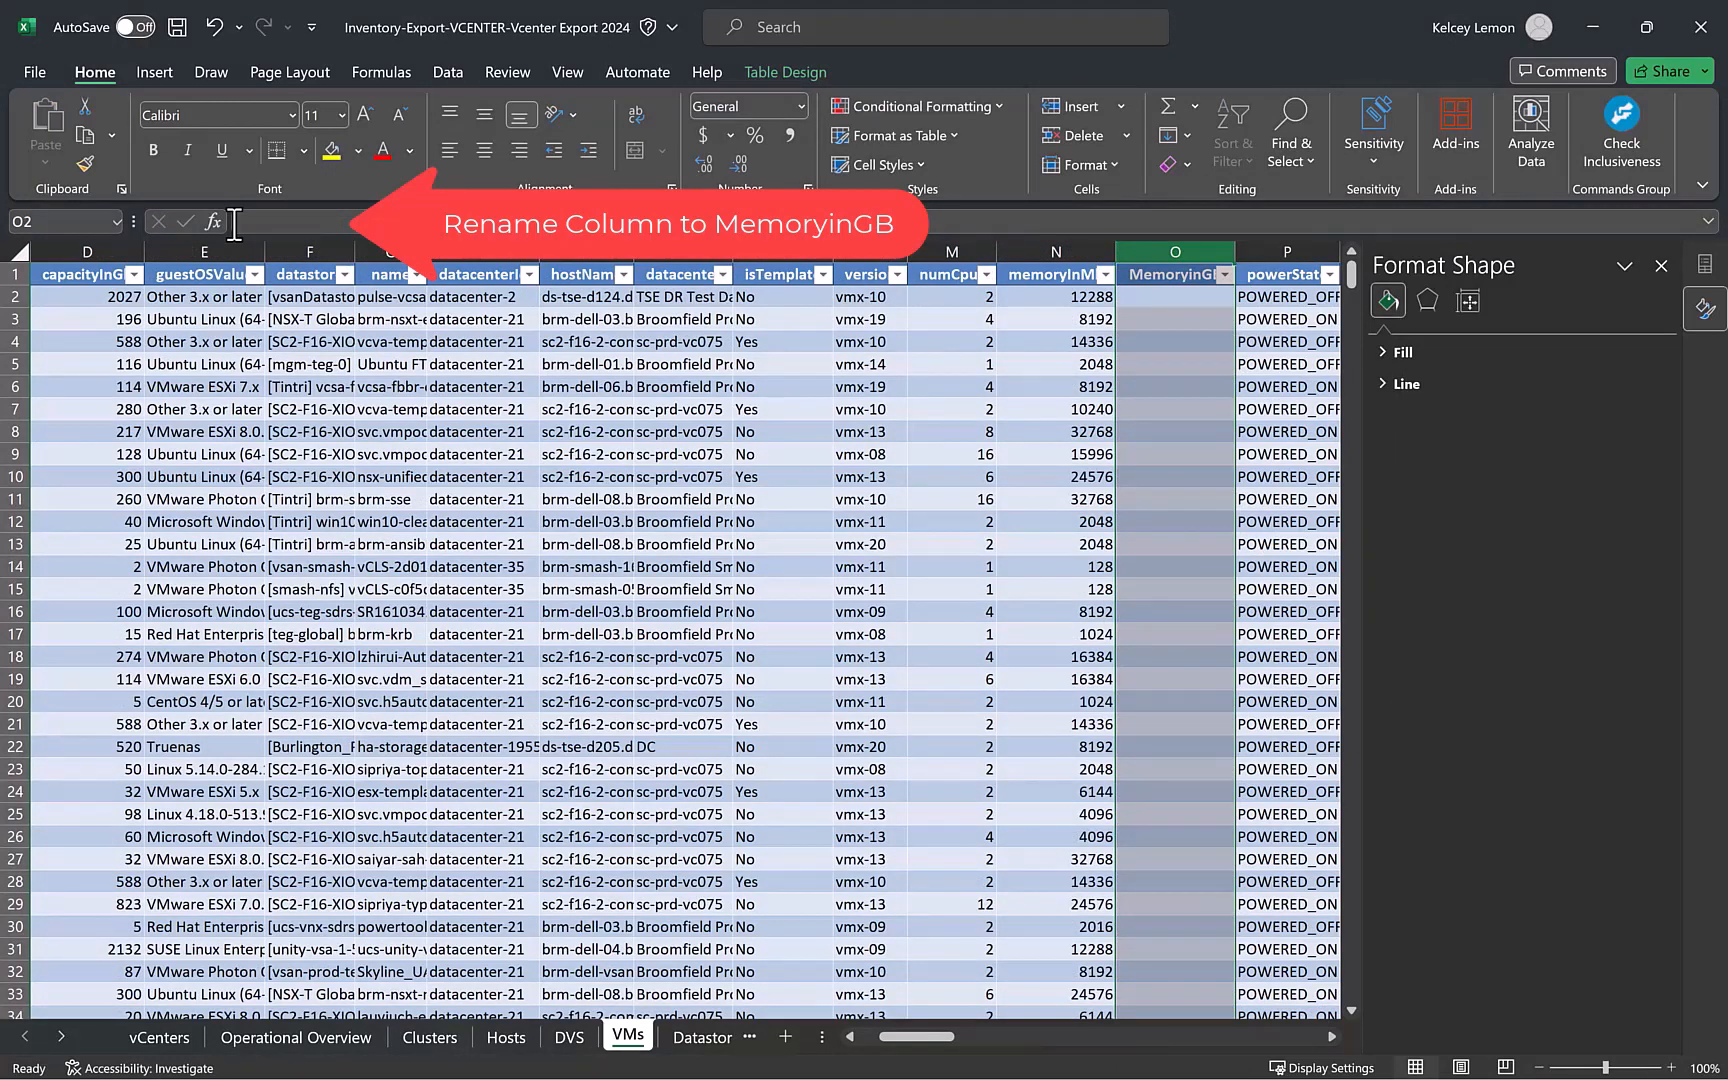
{"action": "left_click", "coordinate": [1157, 300]}
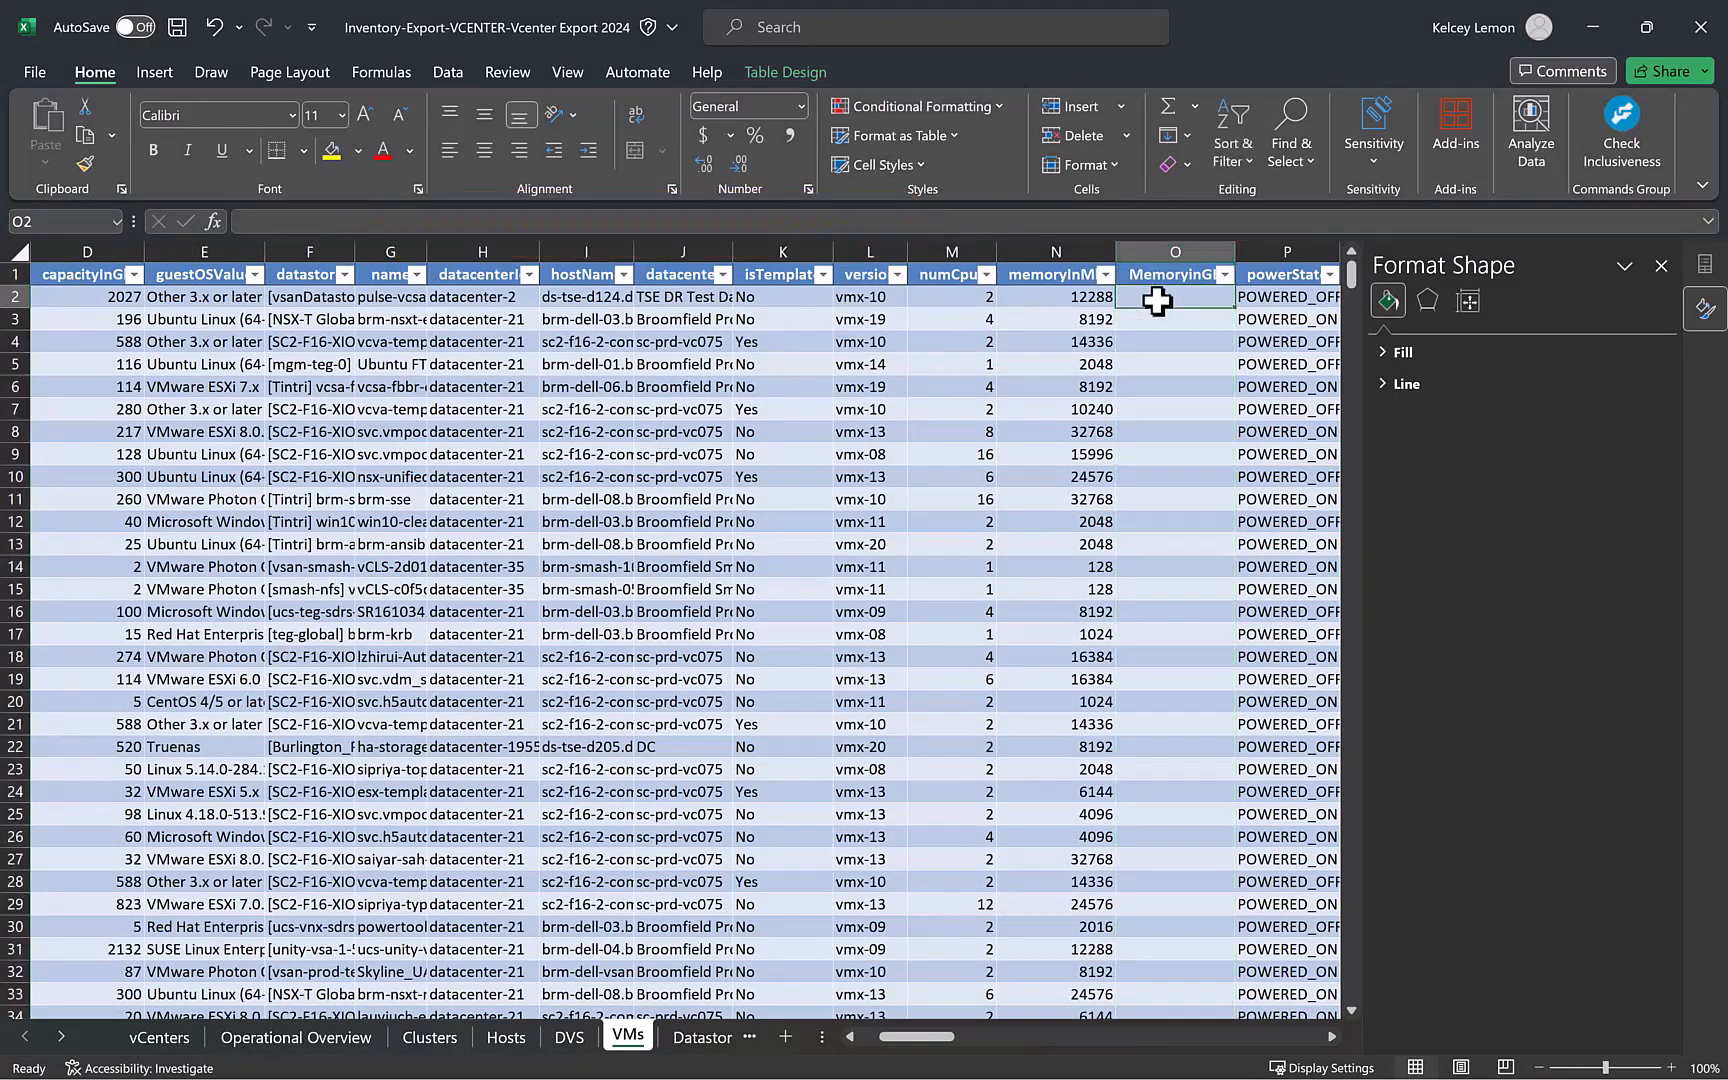
{"action": "type", "text": "="}
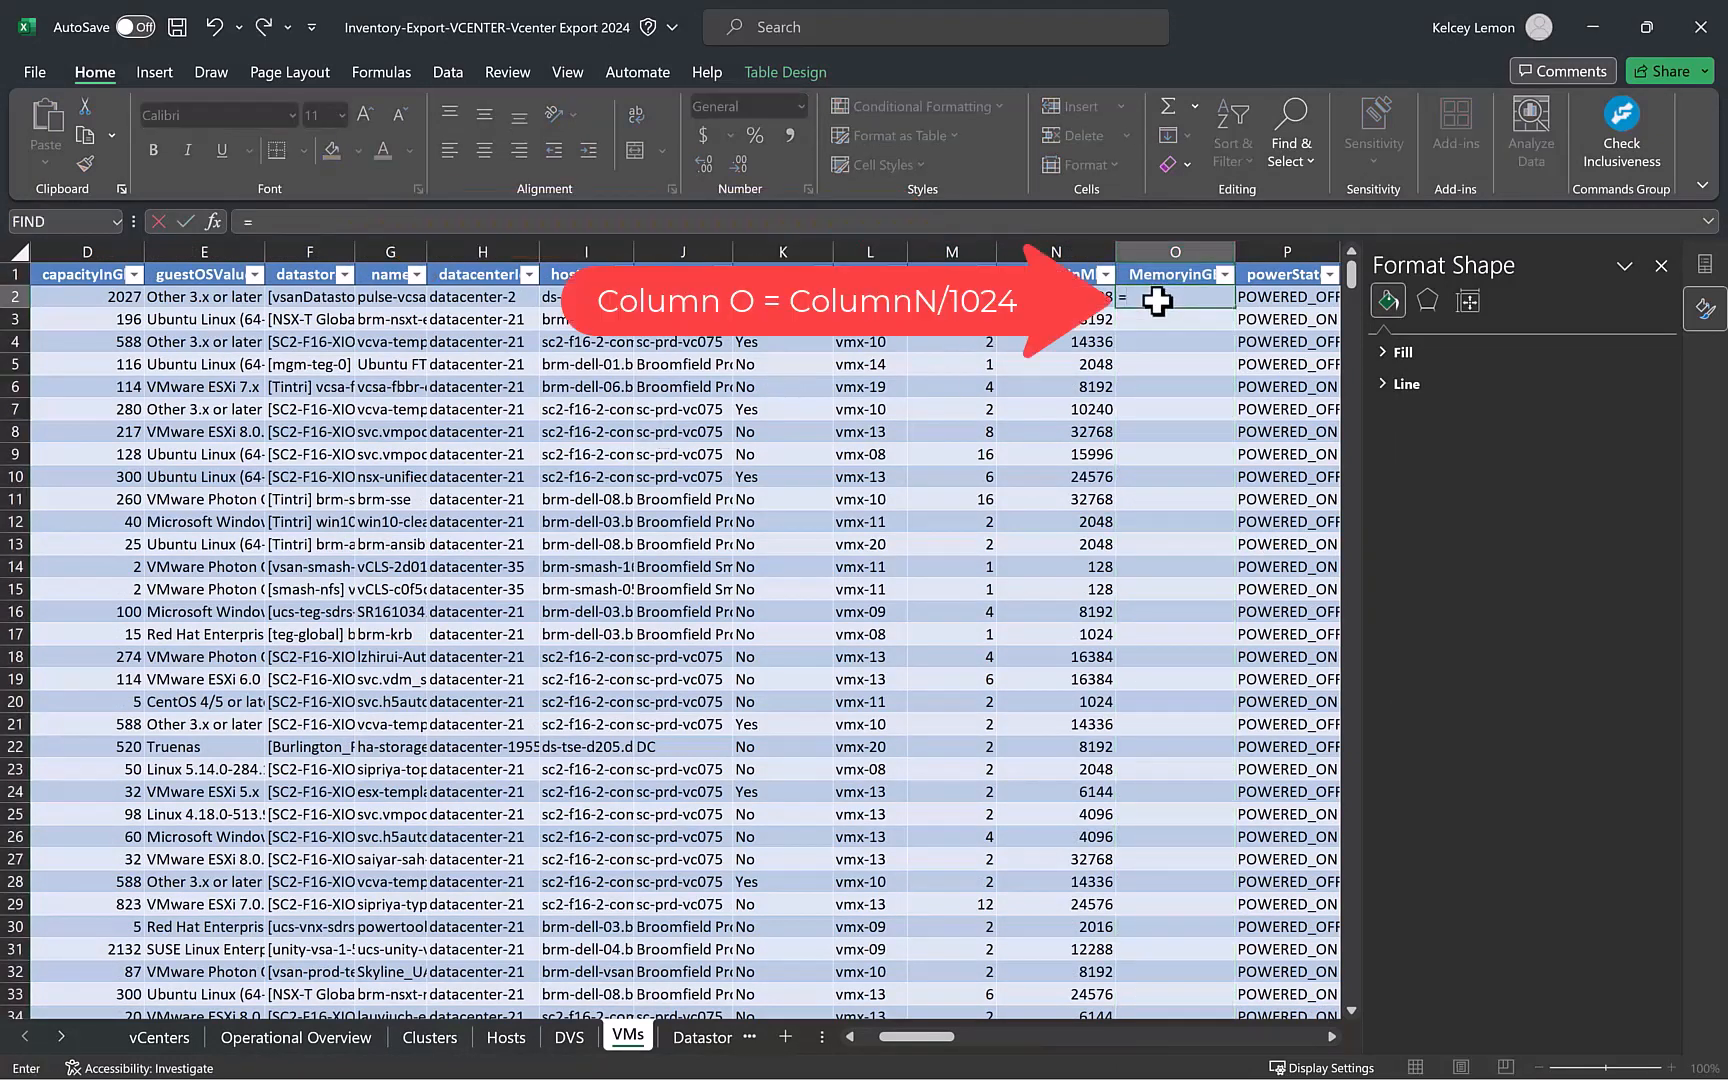
{"action": "key", "text": "Left"}
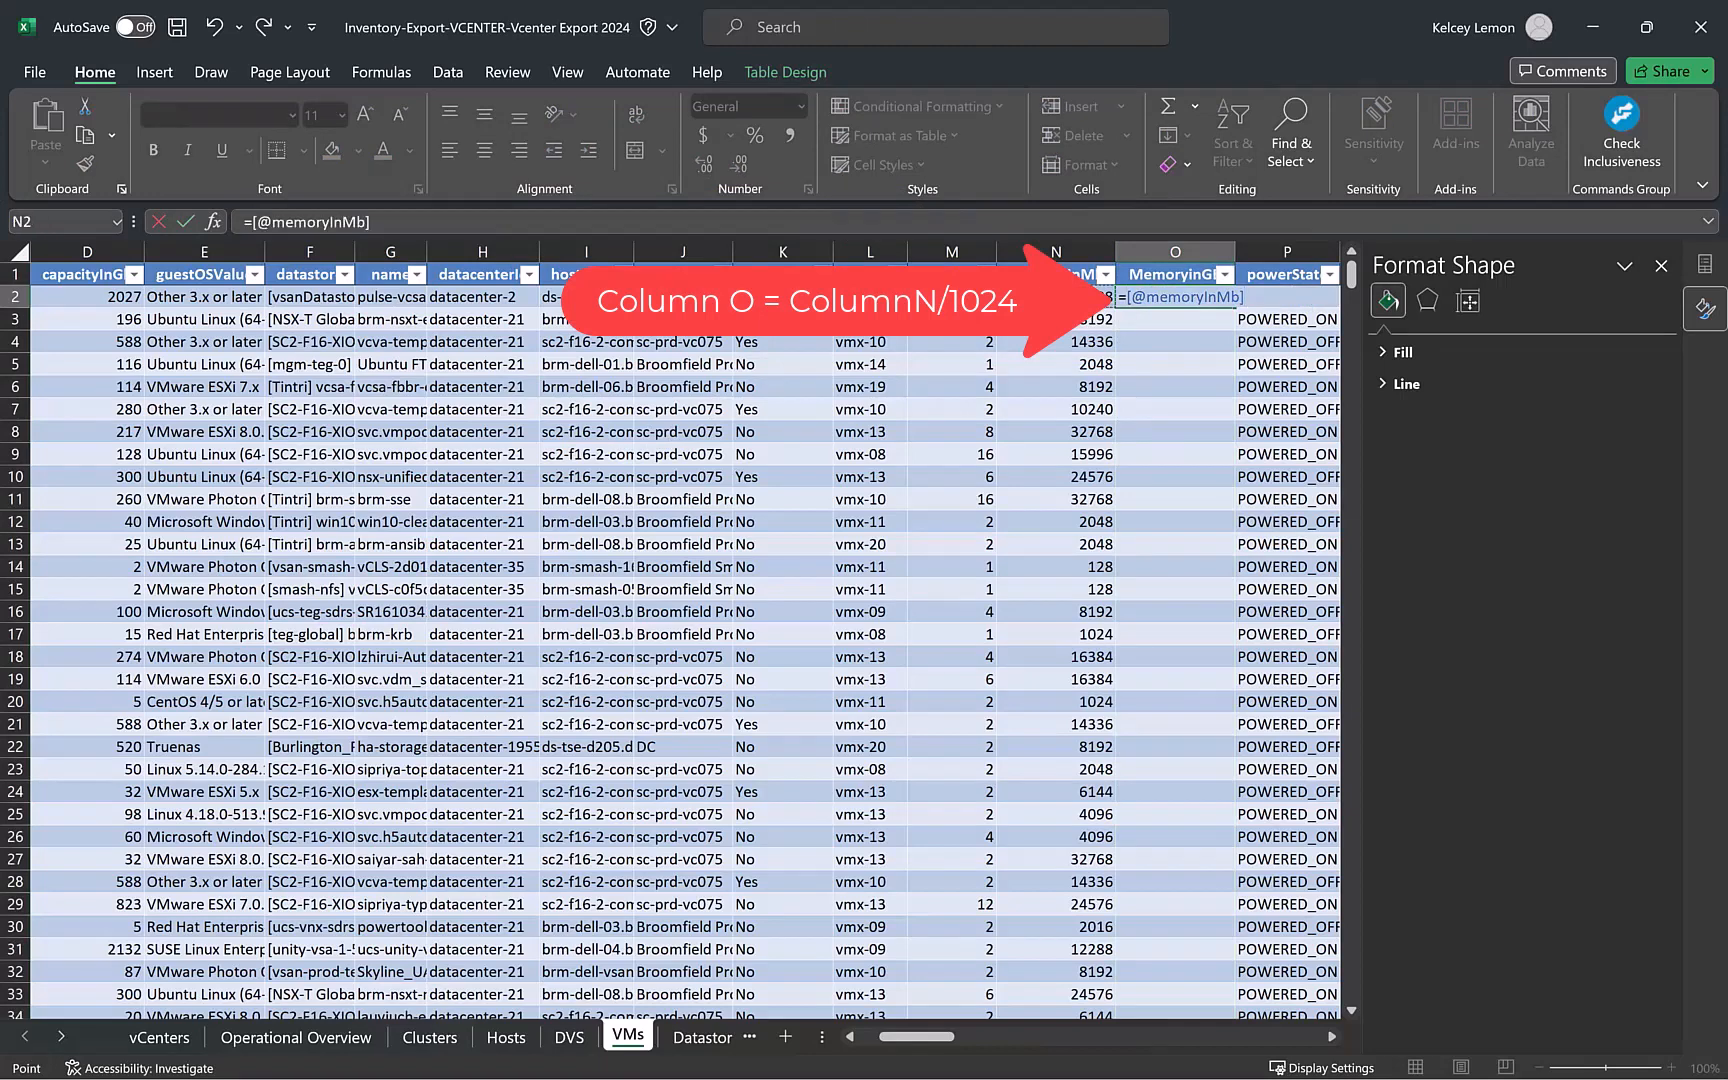
{"action": "type", "text": "/1024"}
{"action": "key", "text": "Return"}
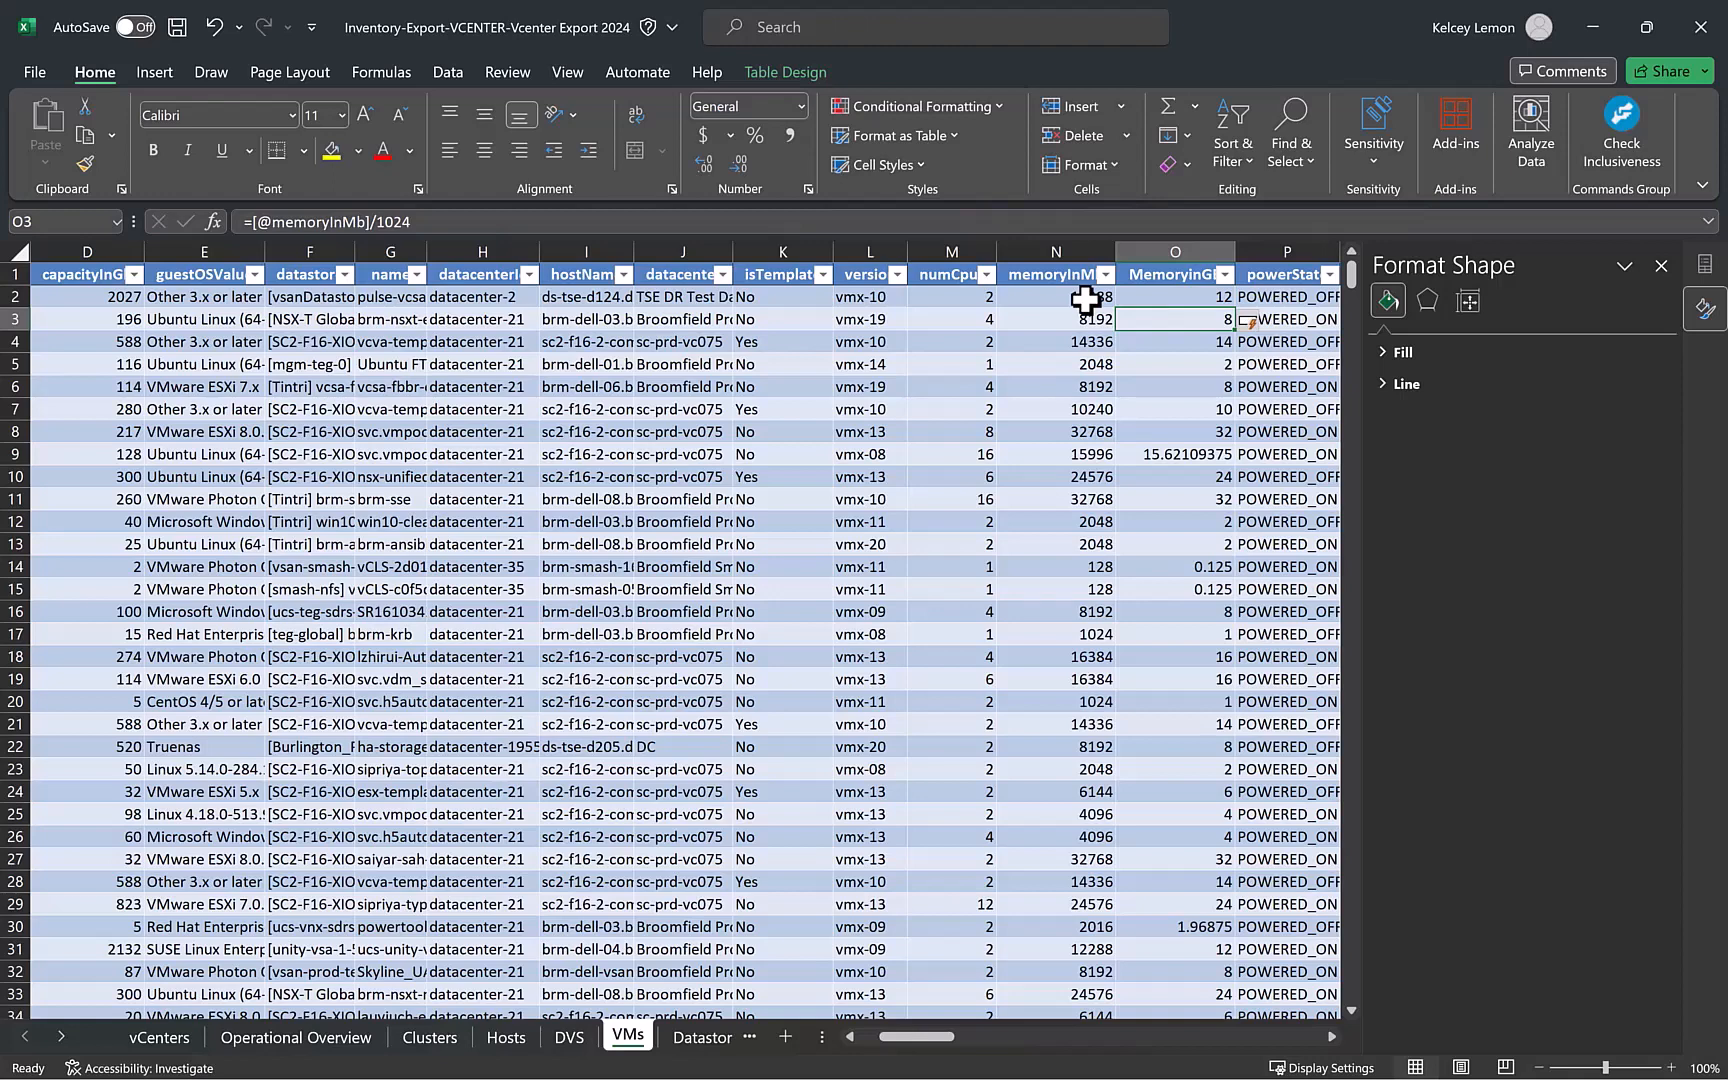
Refresh all workbook data and replace numCpus with MemoryinGB in the rows of the PivotTable at A109.
{"action": "left_click", "coordinate": [455, 74]}
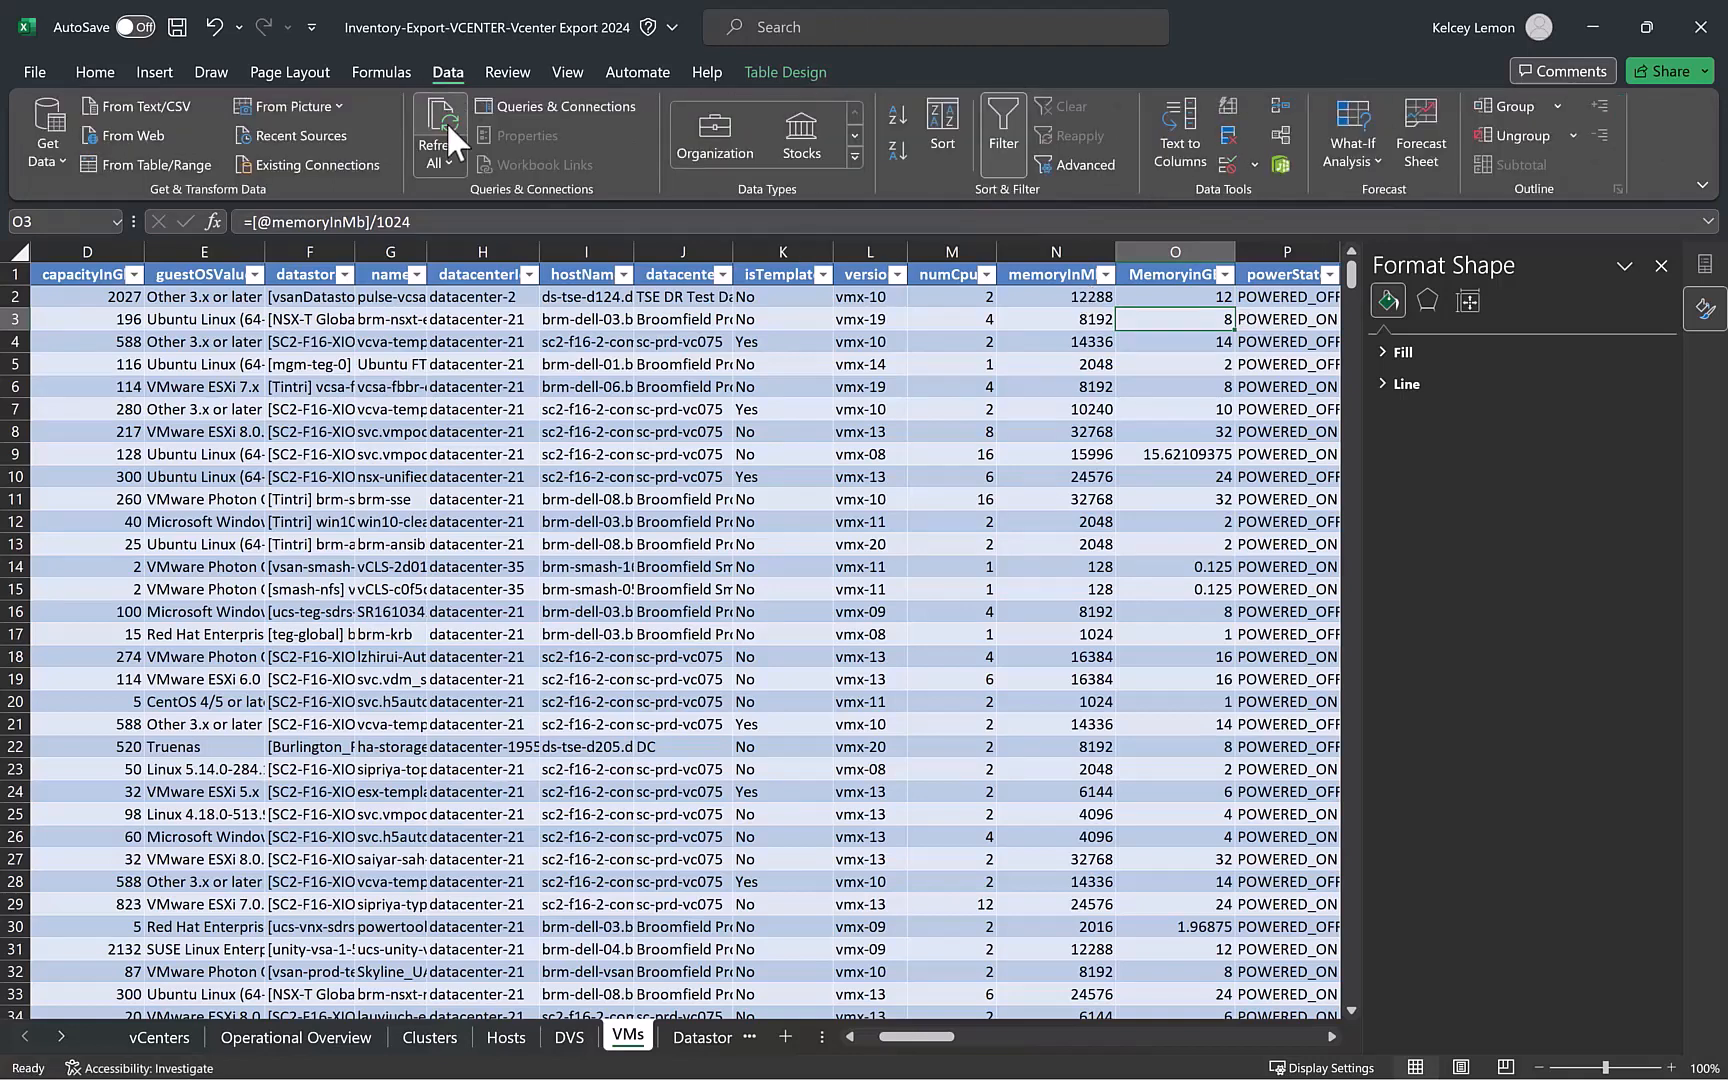
{"action": "left_click", "coordinate": [290, 1037]}
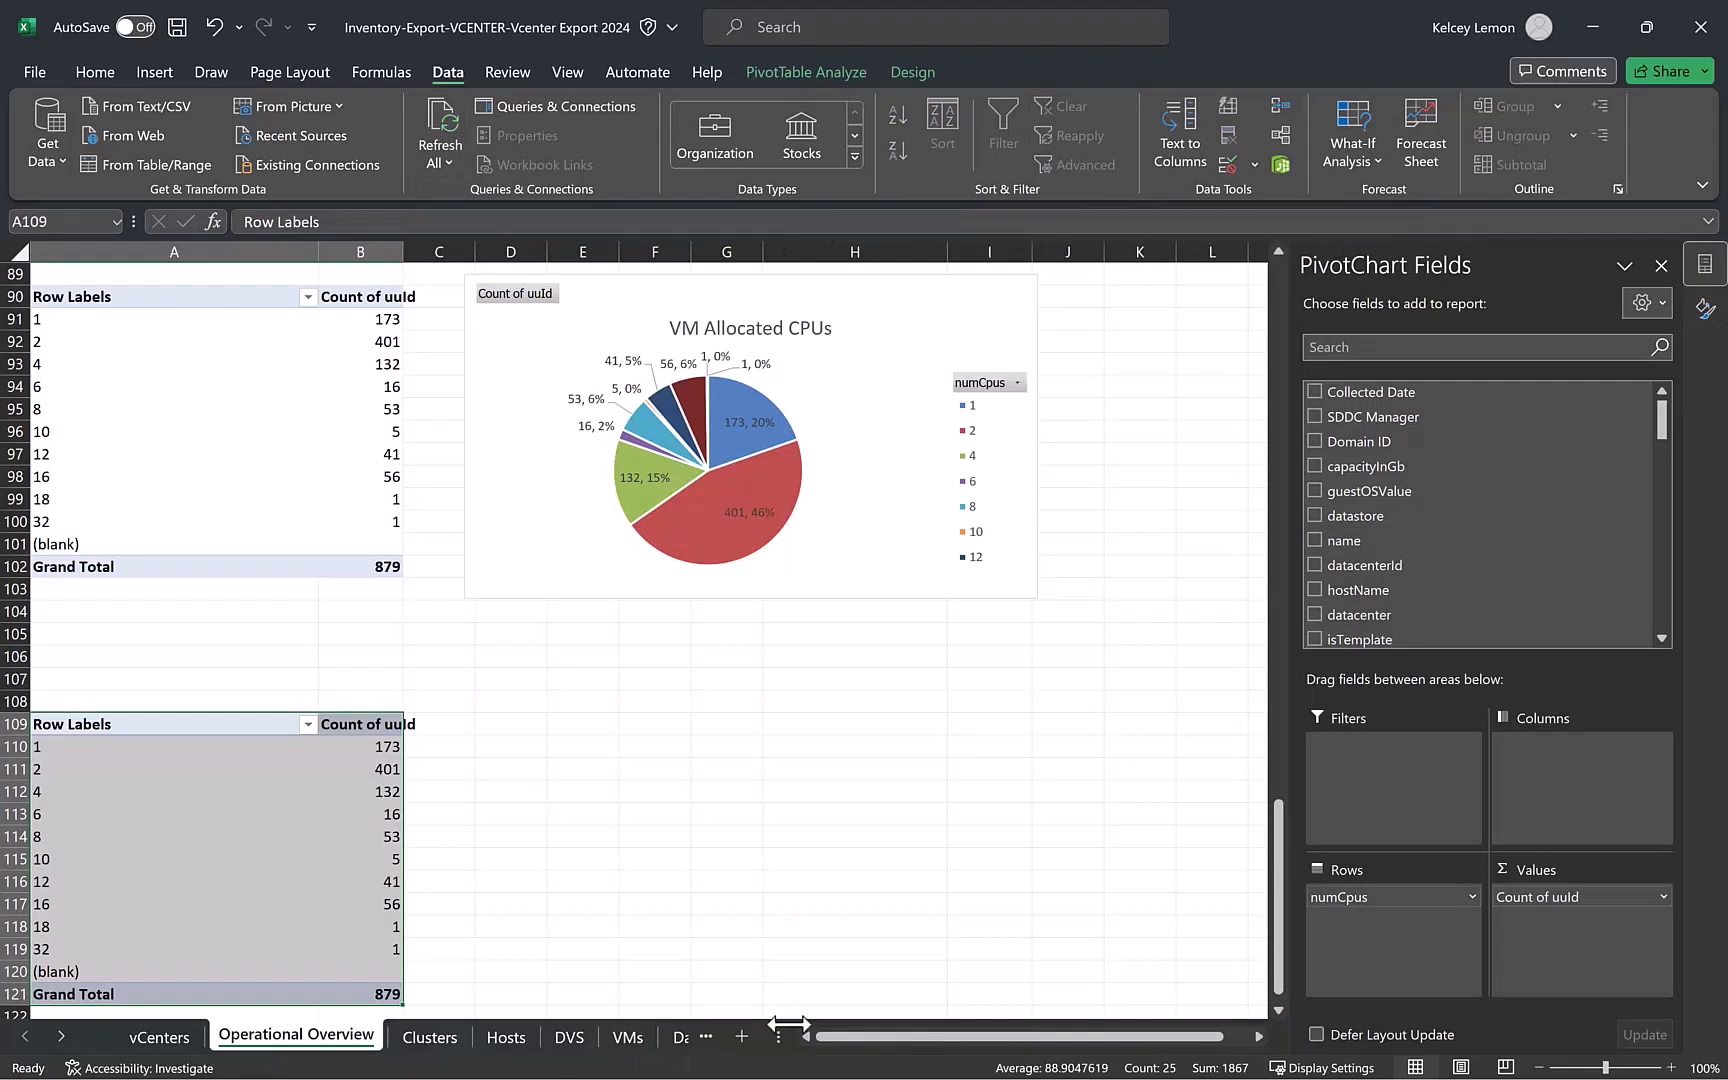
{"action": "left_click_drag", "start_coordinate": [1346, 447], "coordinate": [1362, 958]}
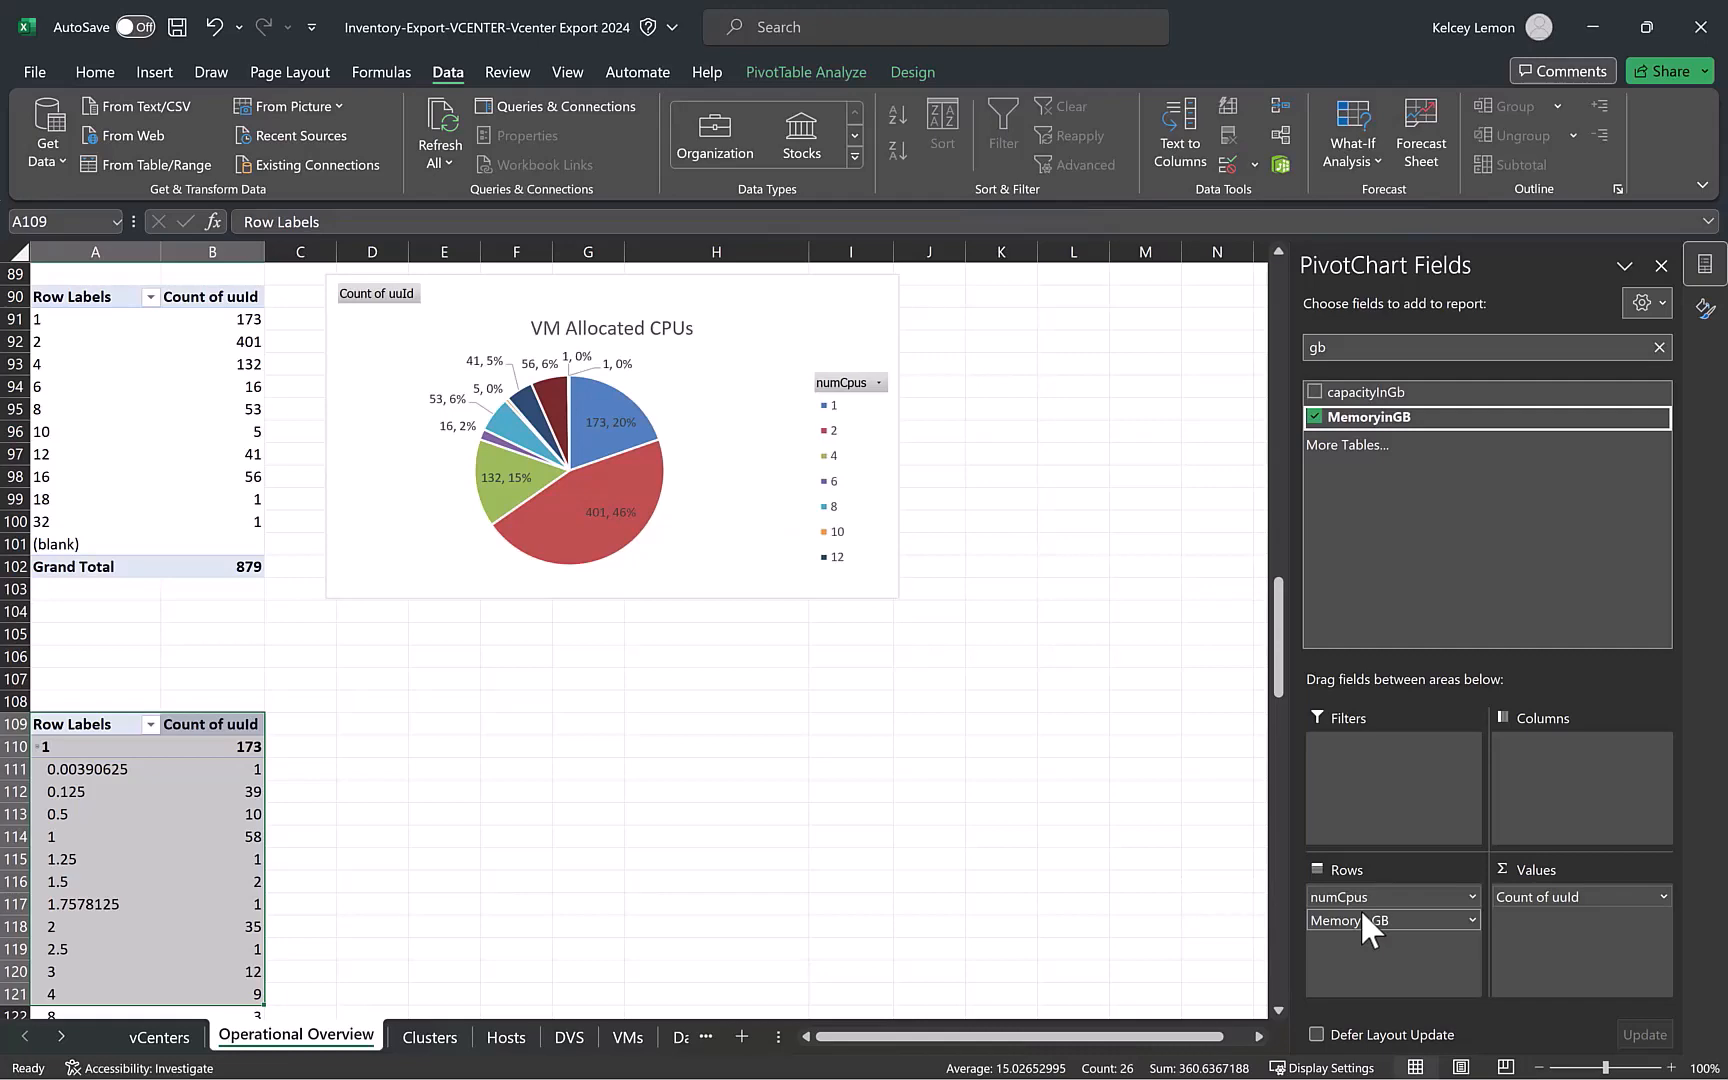
{"action": "left_click", "coordinate": [1342, 898]}
{"action": "left_click", "coordinate": [1357, 845]}
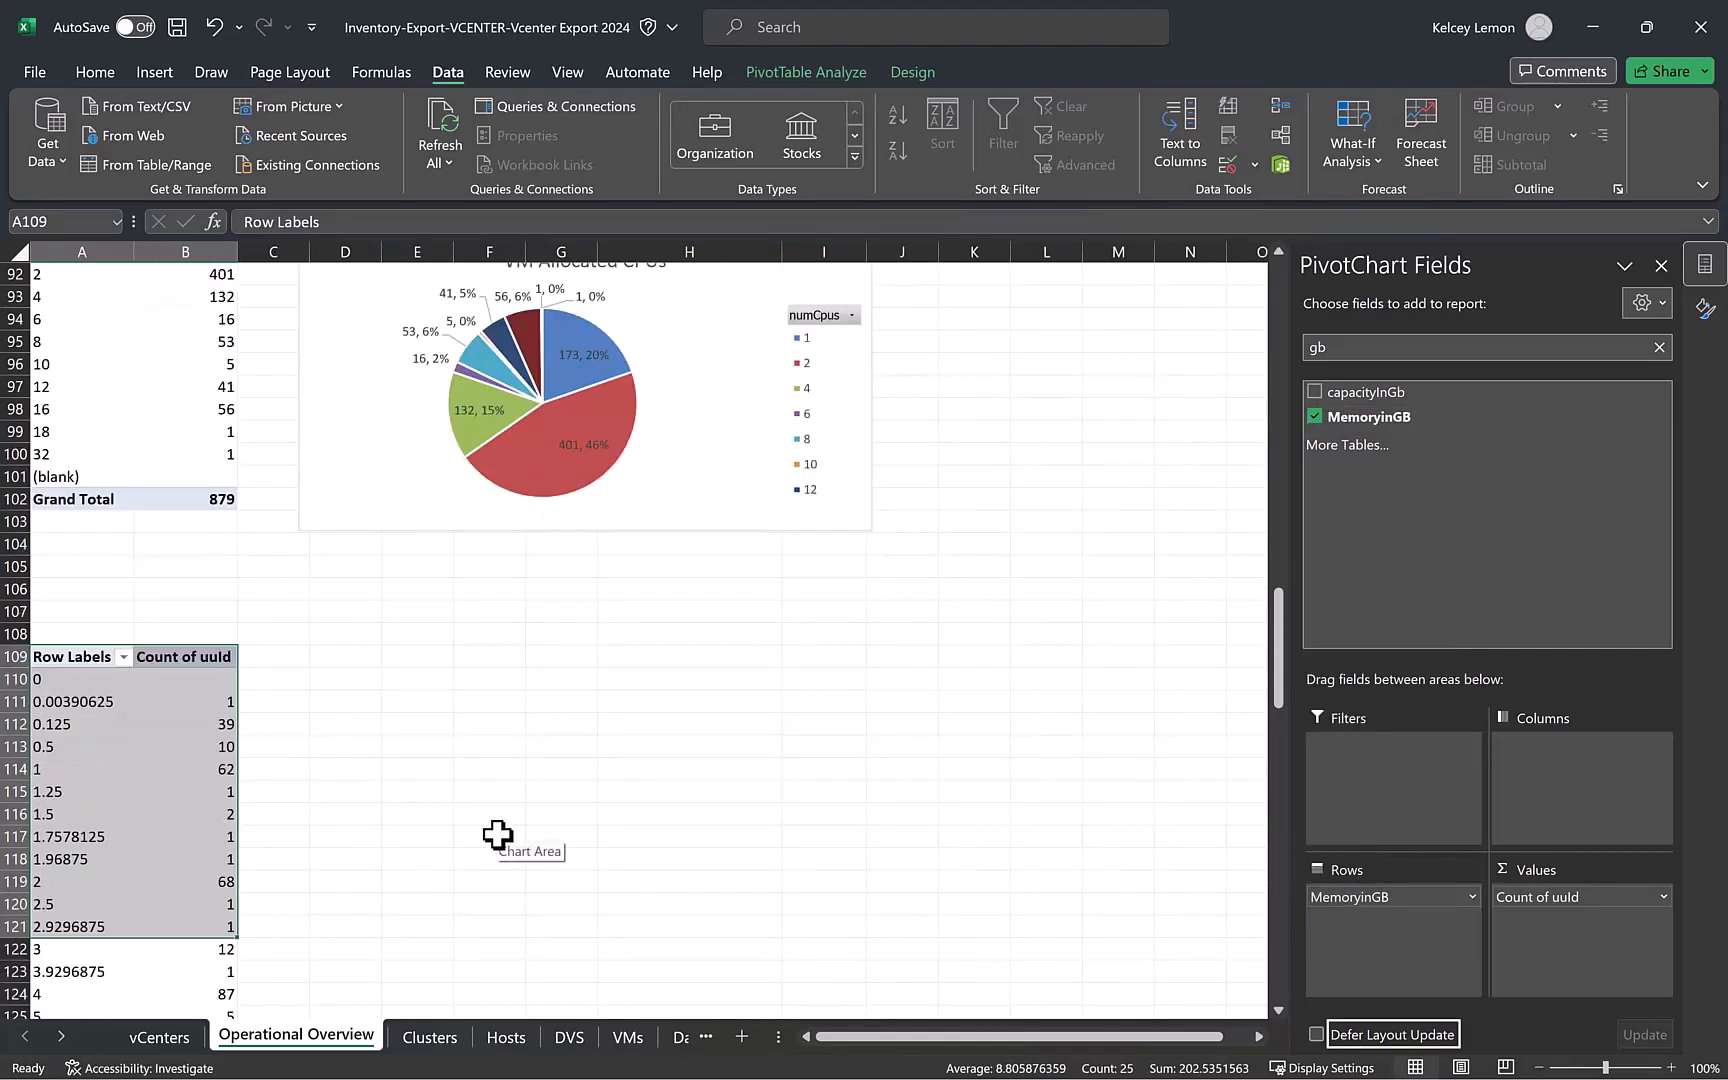
{"action": "scroll", "coordinate": [496, 838], "scroll_direction": "down", "scroll_amount": 8}
{"action": "scroll", "coordinate": [497, 835], "scroll_direction": "down", "scroll_amount": 5}
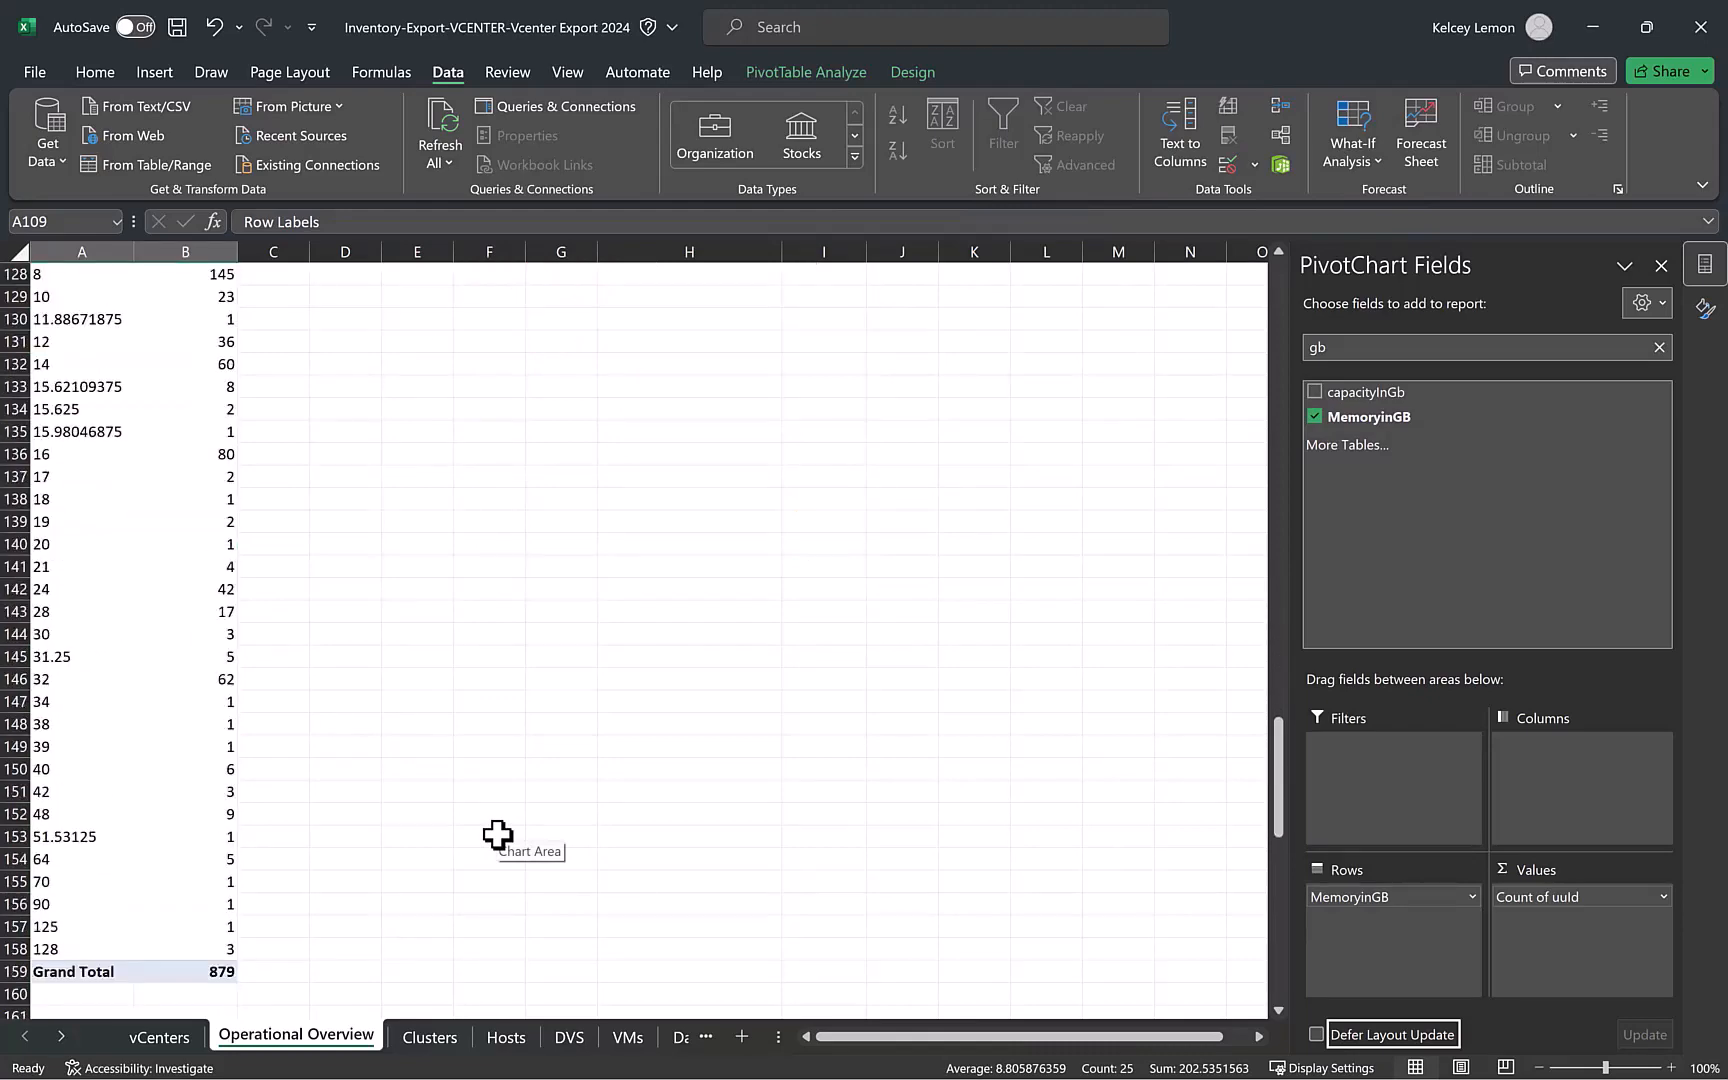
Group the MemoryinGB row values of the PivotTable at A109 in intervals of 25.
{"action": "scroll", "coordinate": [497, 835], "scroll_direction": "up", "scroll_amount": 3}
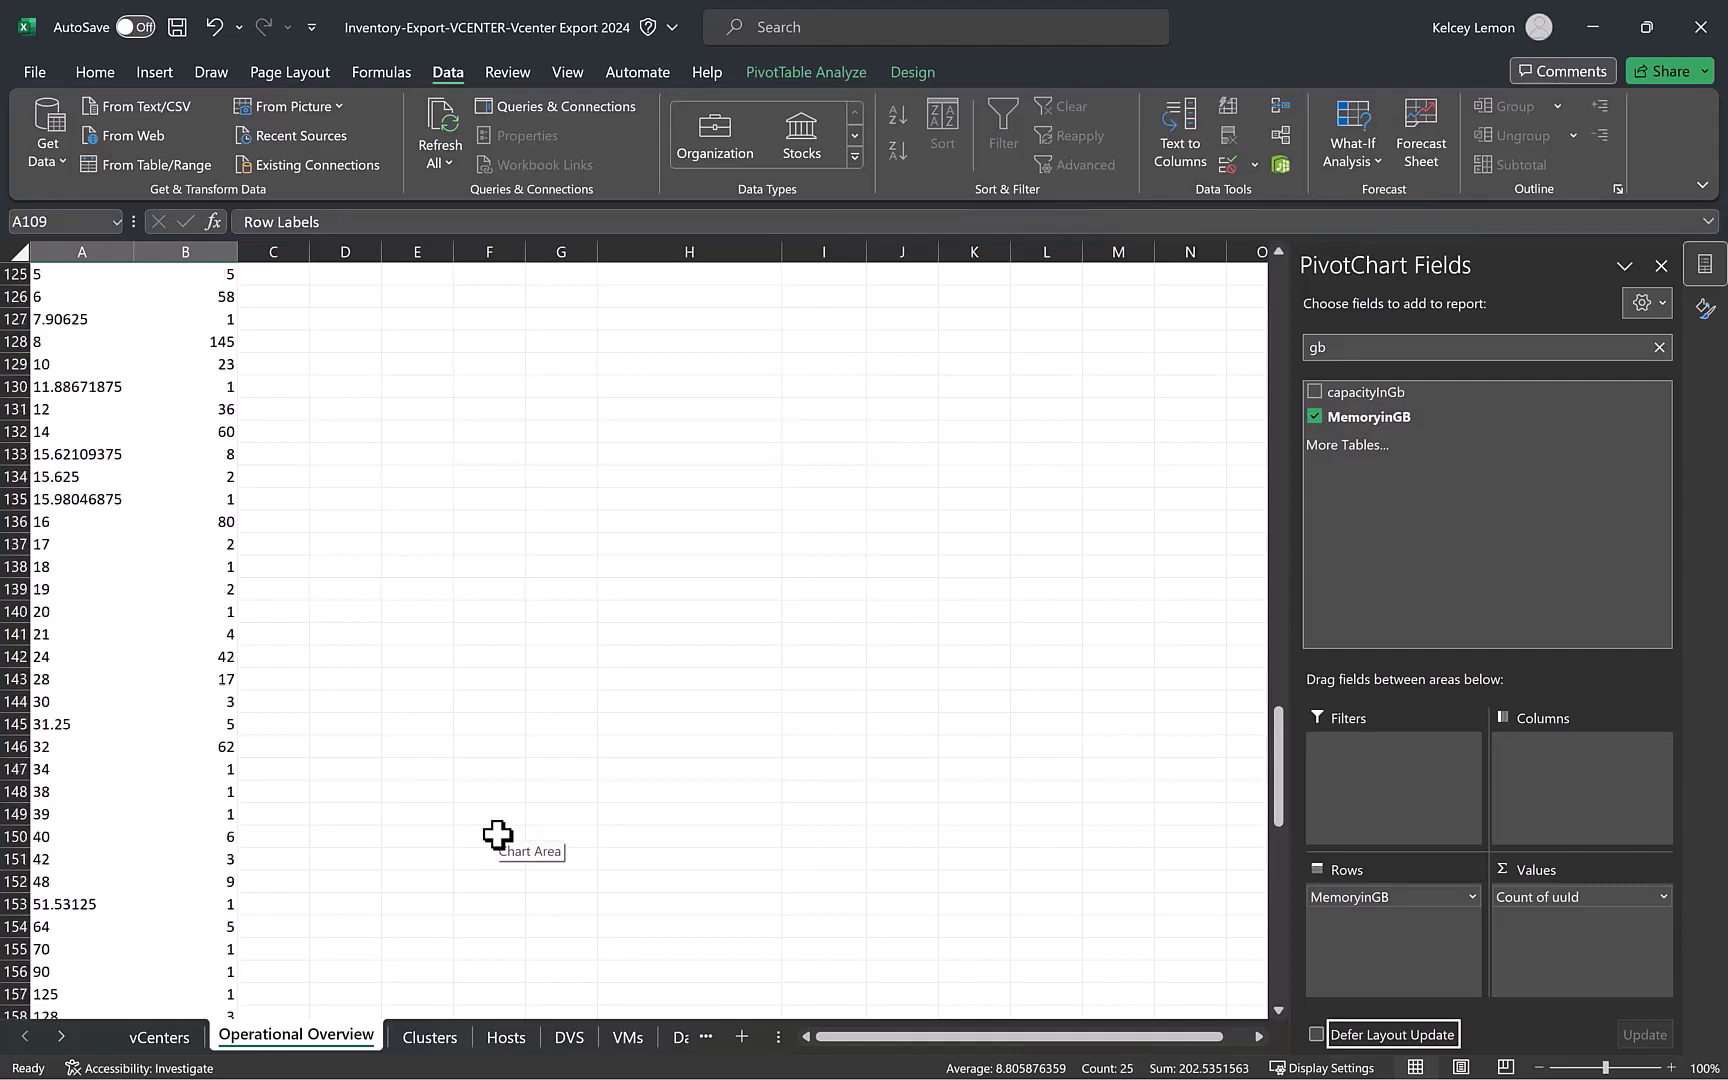
{"action": "scroll", "coordinate": [497, 835], "scroll_direction": "up", "scroll_amount": 2}
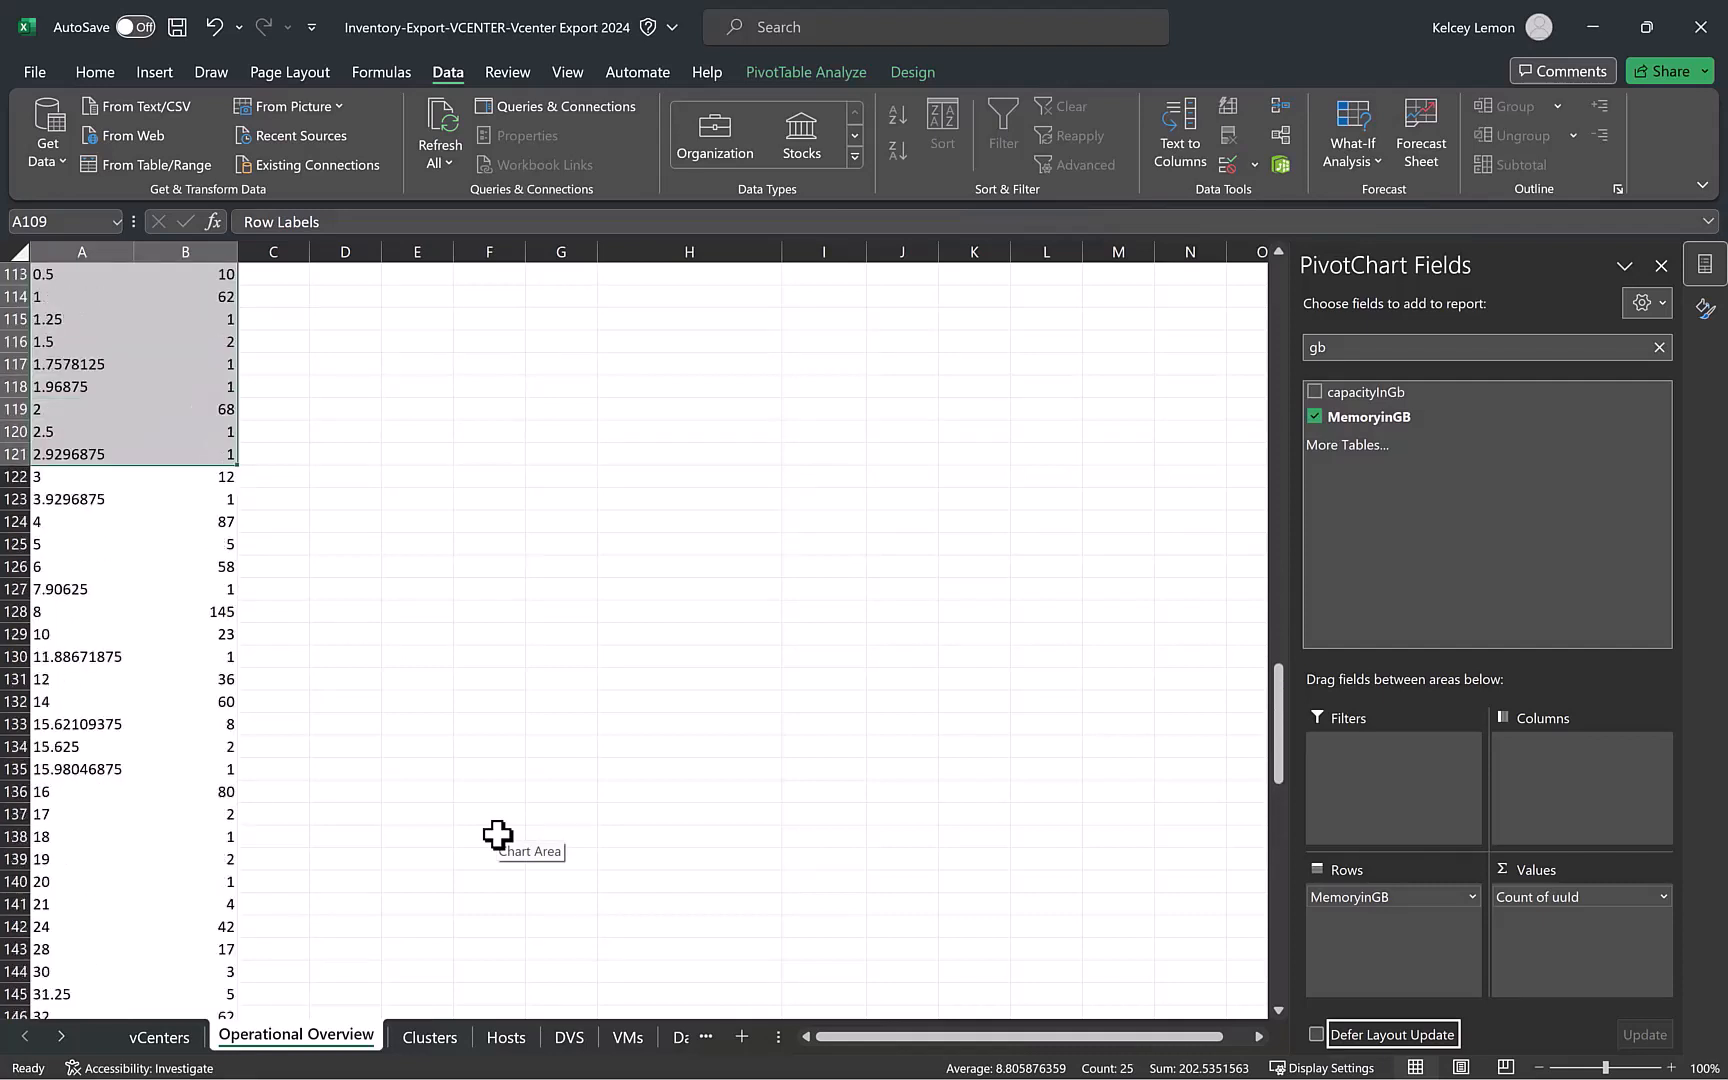
{"action": "scroll", "coordinate": [497, 835], "scroll_direction": "up", "scroll_amount": 2}
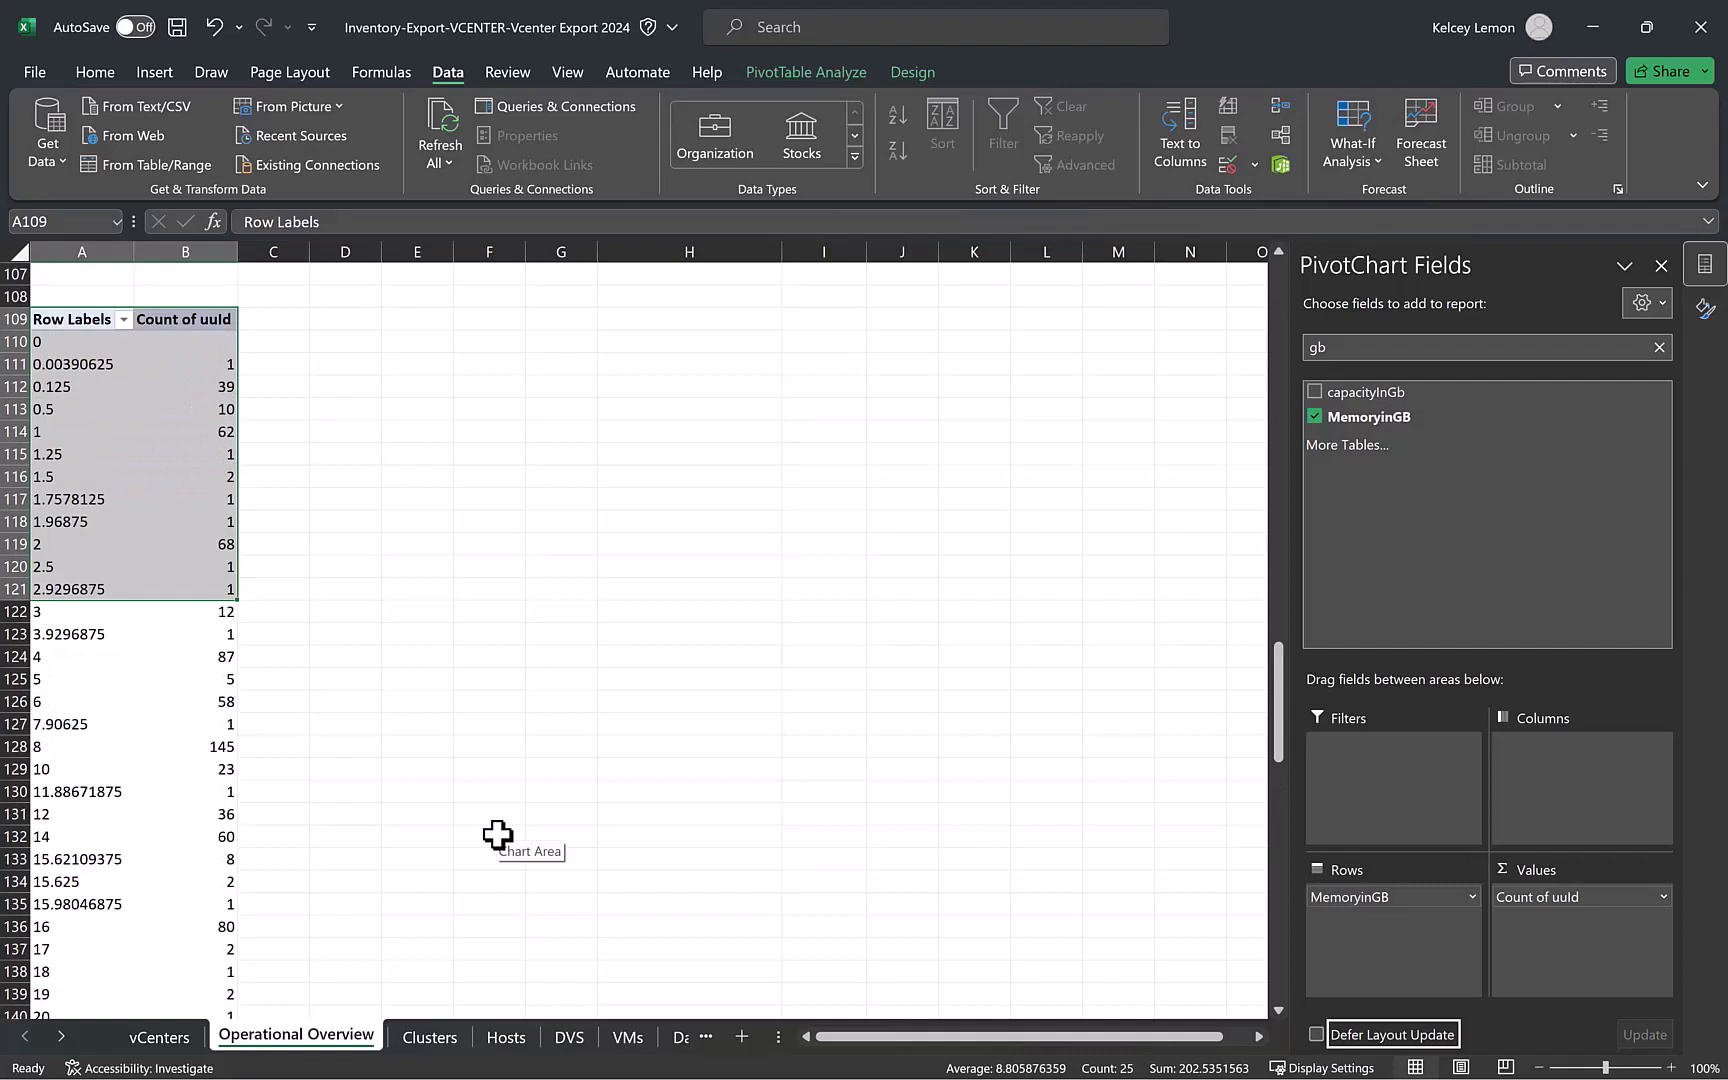
{"action": "left_click", "coordinate": [529, 100]}
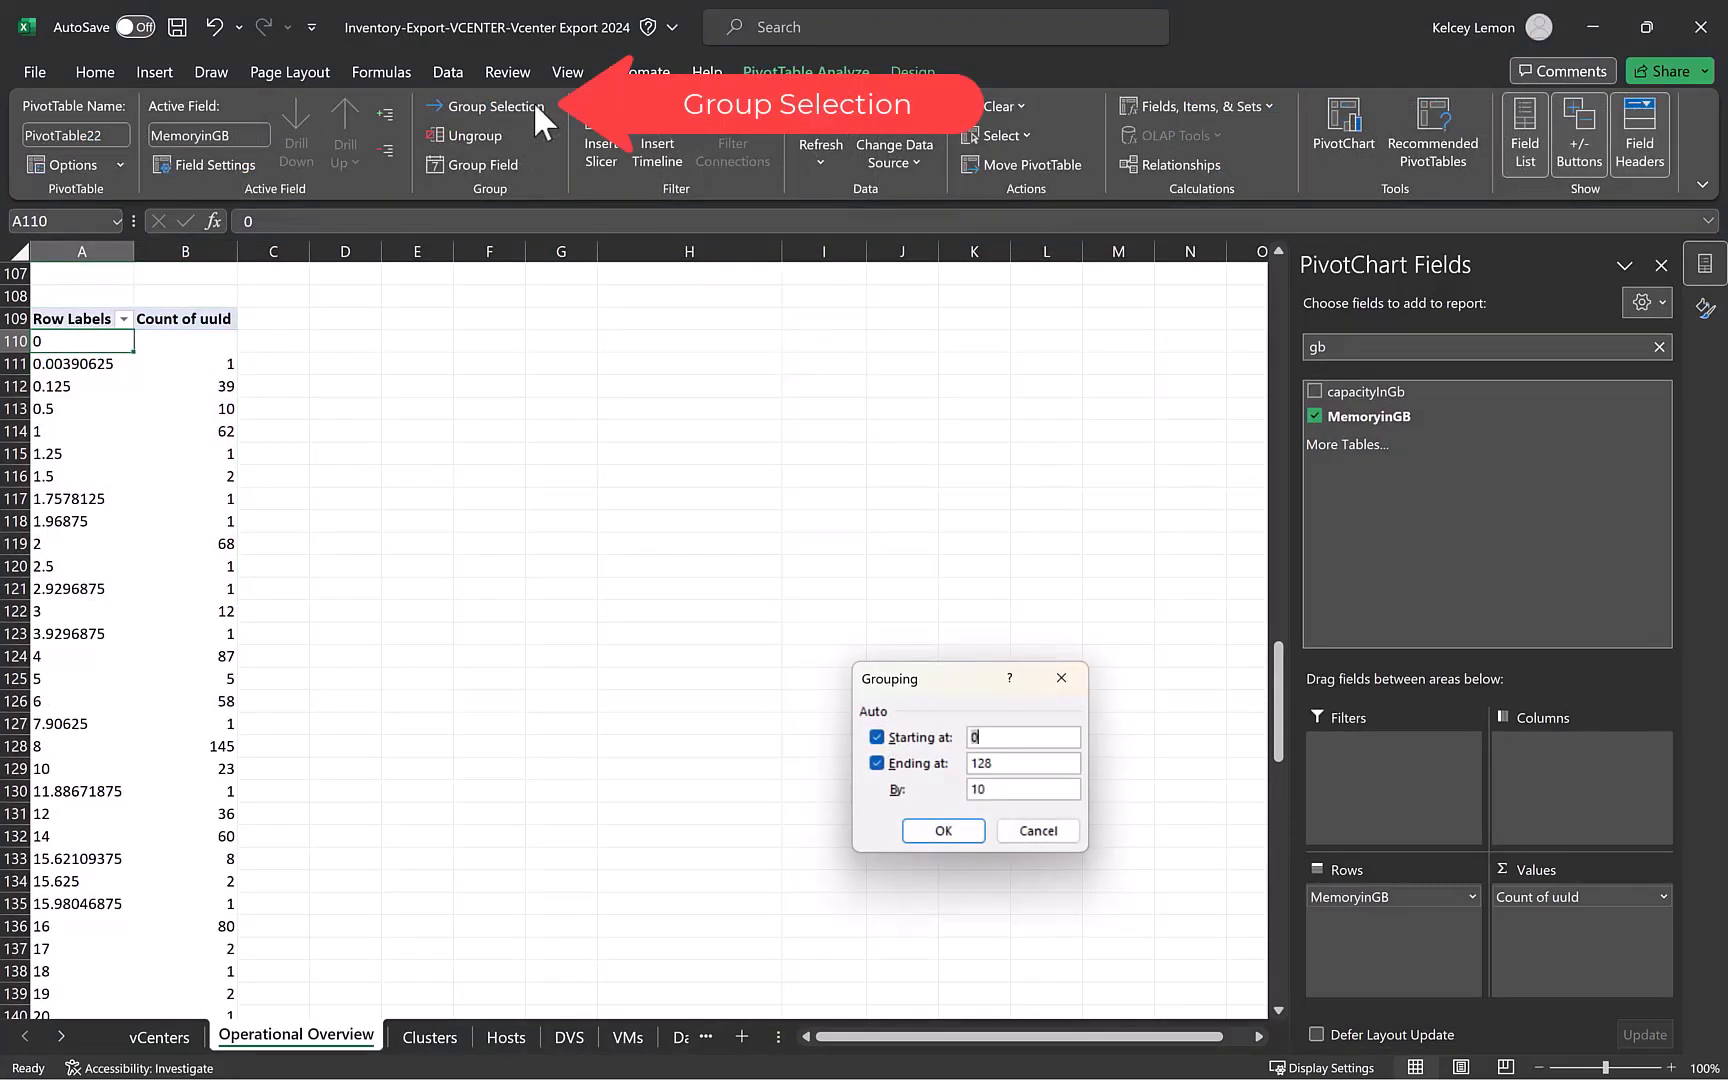
{"action": "key", "text": "Tab"}
{"action": "key", "text": "Tab"}
{"action": "key", "text": "Tab"}
{"action": "type", "text": "25"}
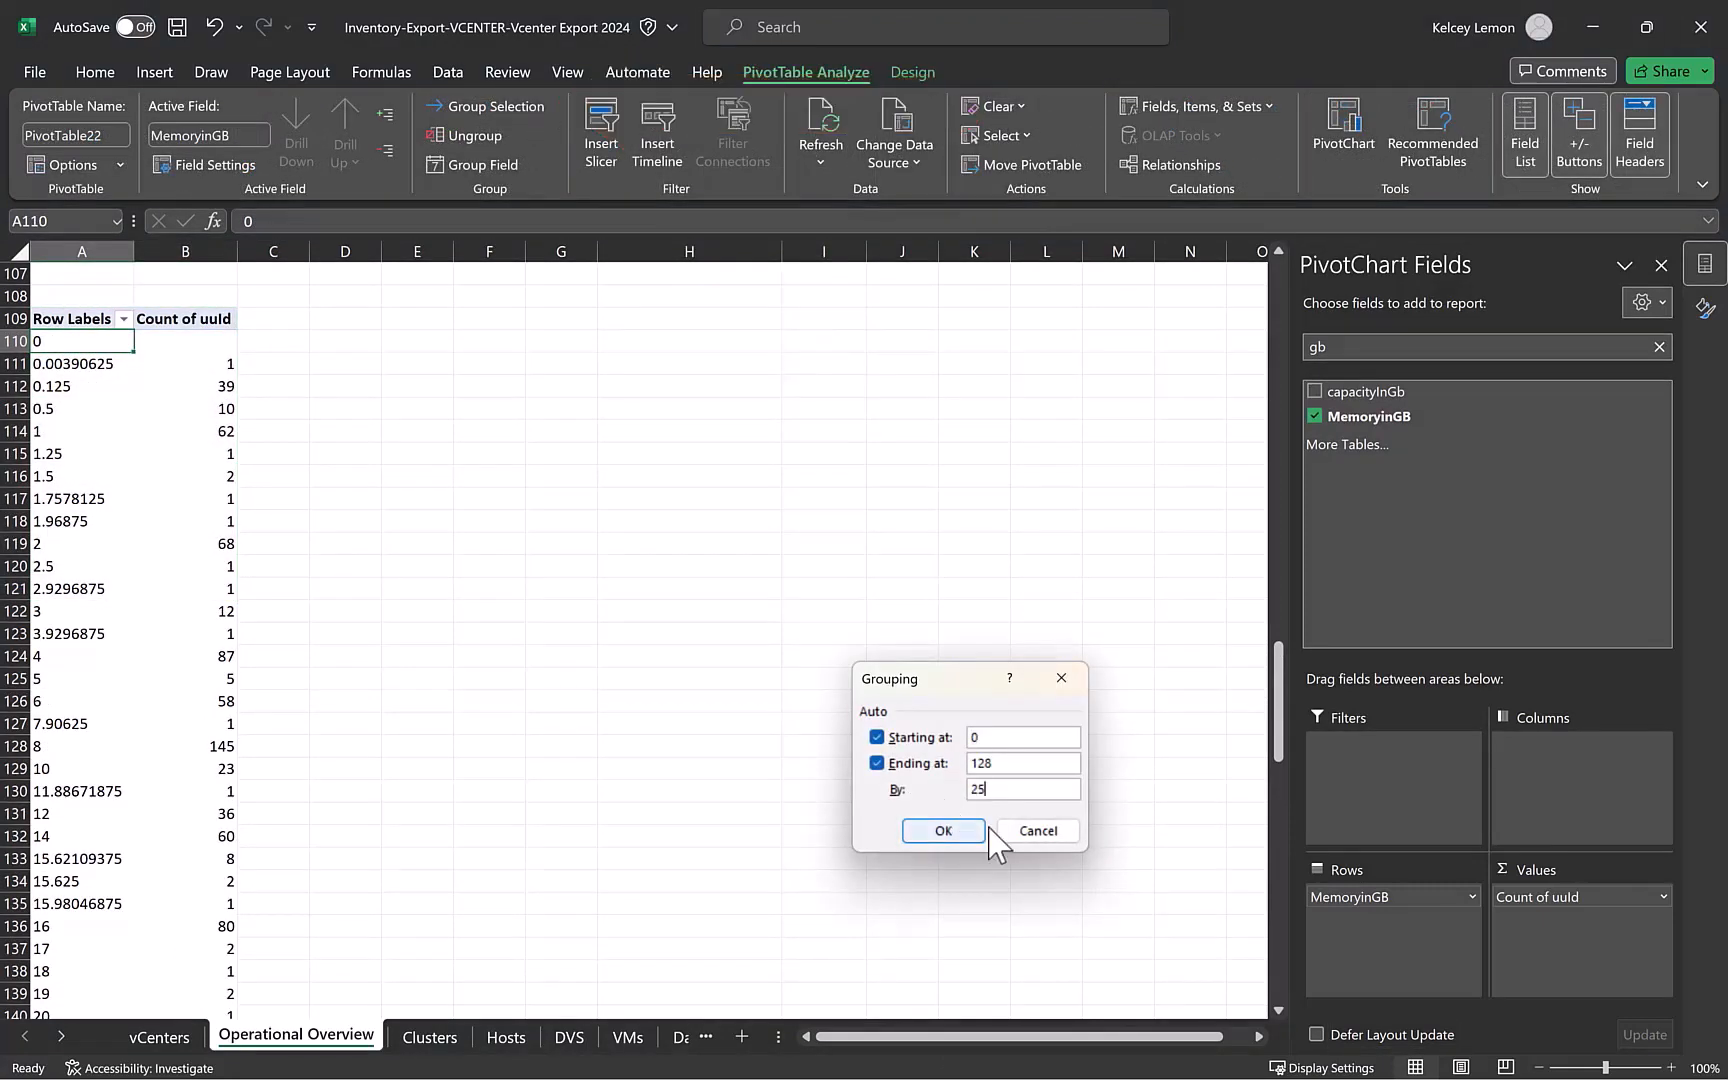
{"action": "left_click", "coordinate": [965, 830]}
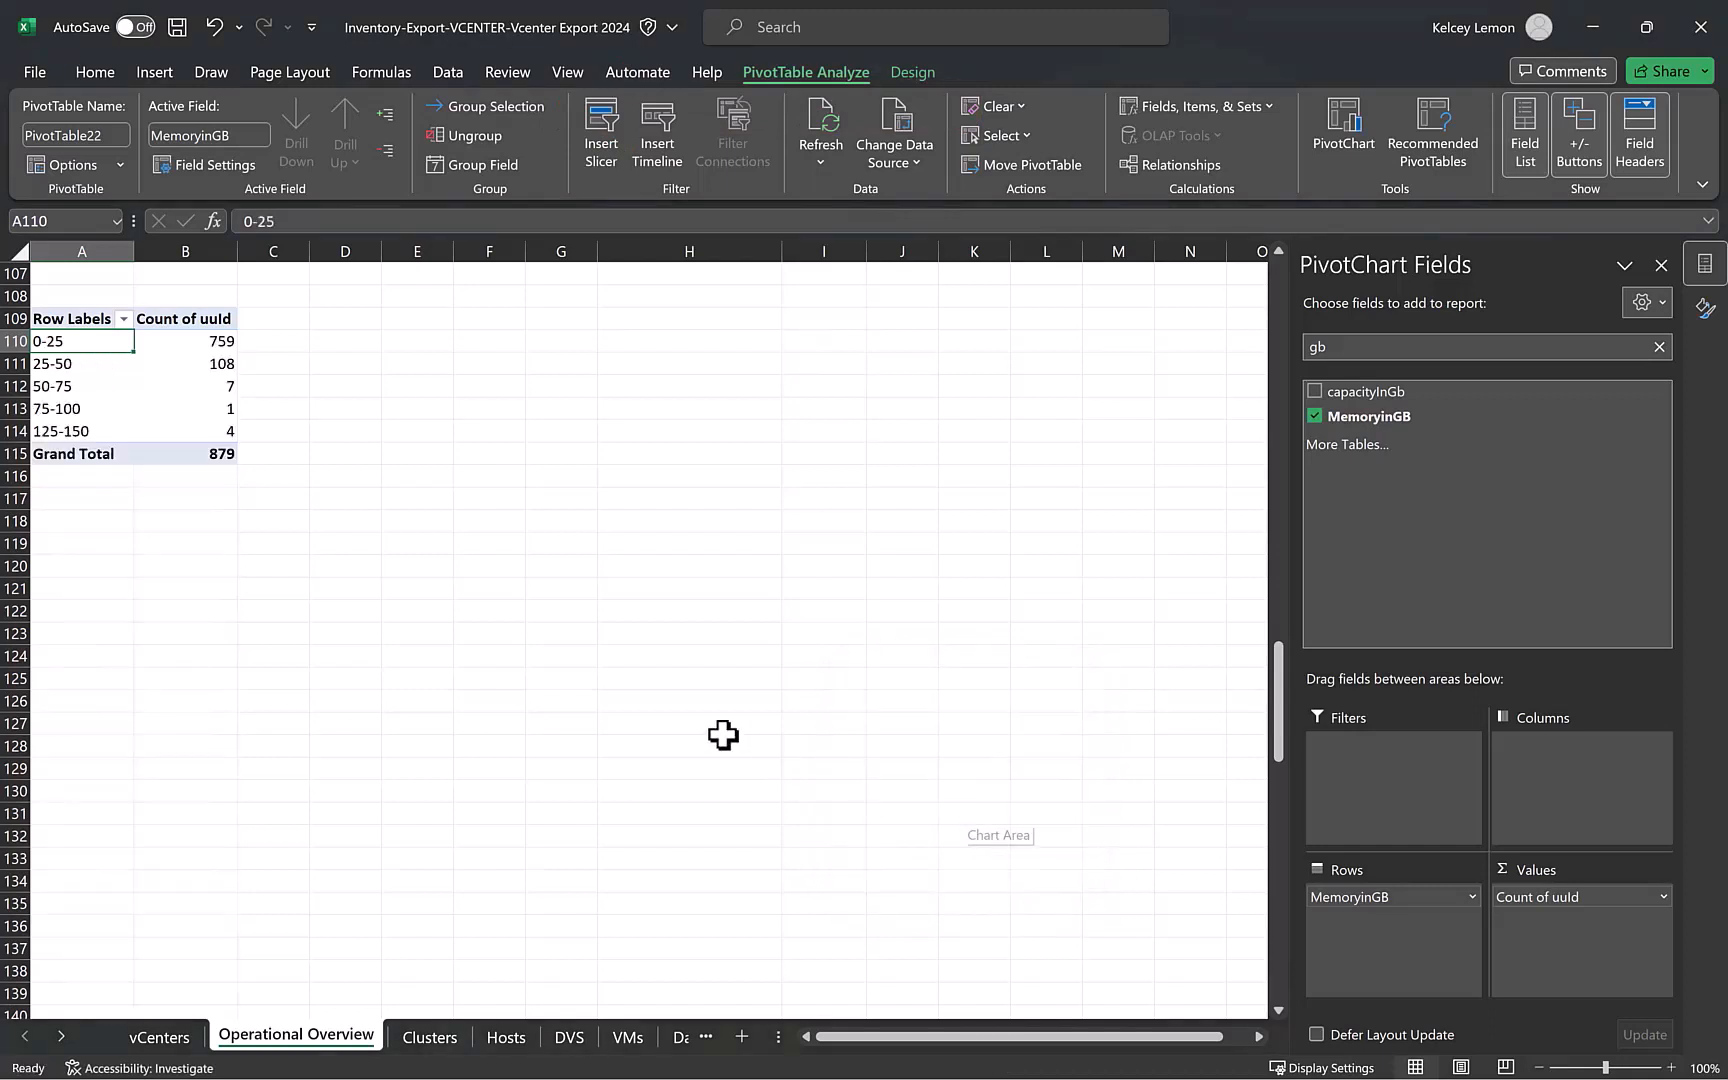
Insert a 2-D pie chart from the PivotTable in A109:B115 and title it VM Allocated Memory.
{"action": "left_click_drag", "start_coordinate": [65, 318], "coordinate": [205, 453]}
{"action": "left_click", "coordinate": [145, 70]}
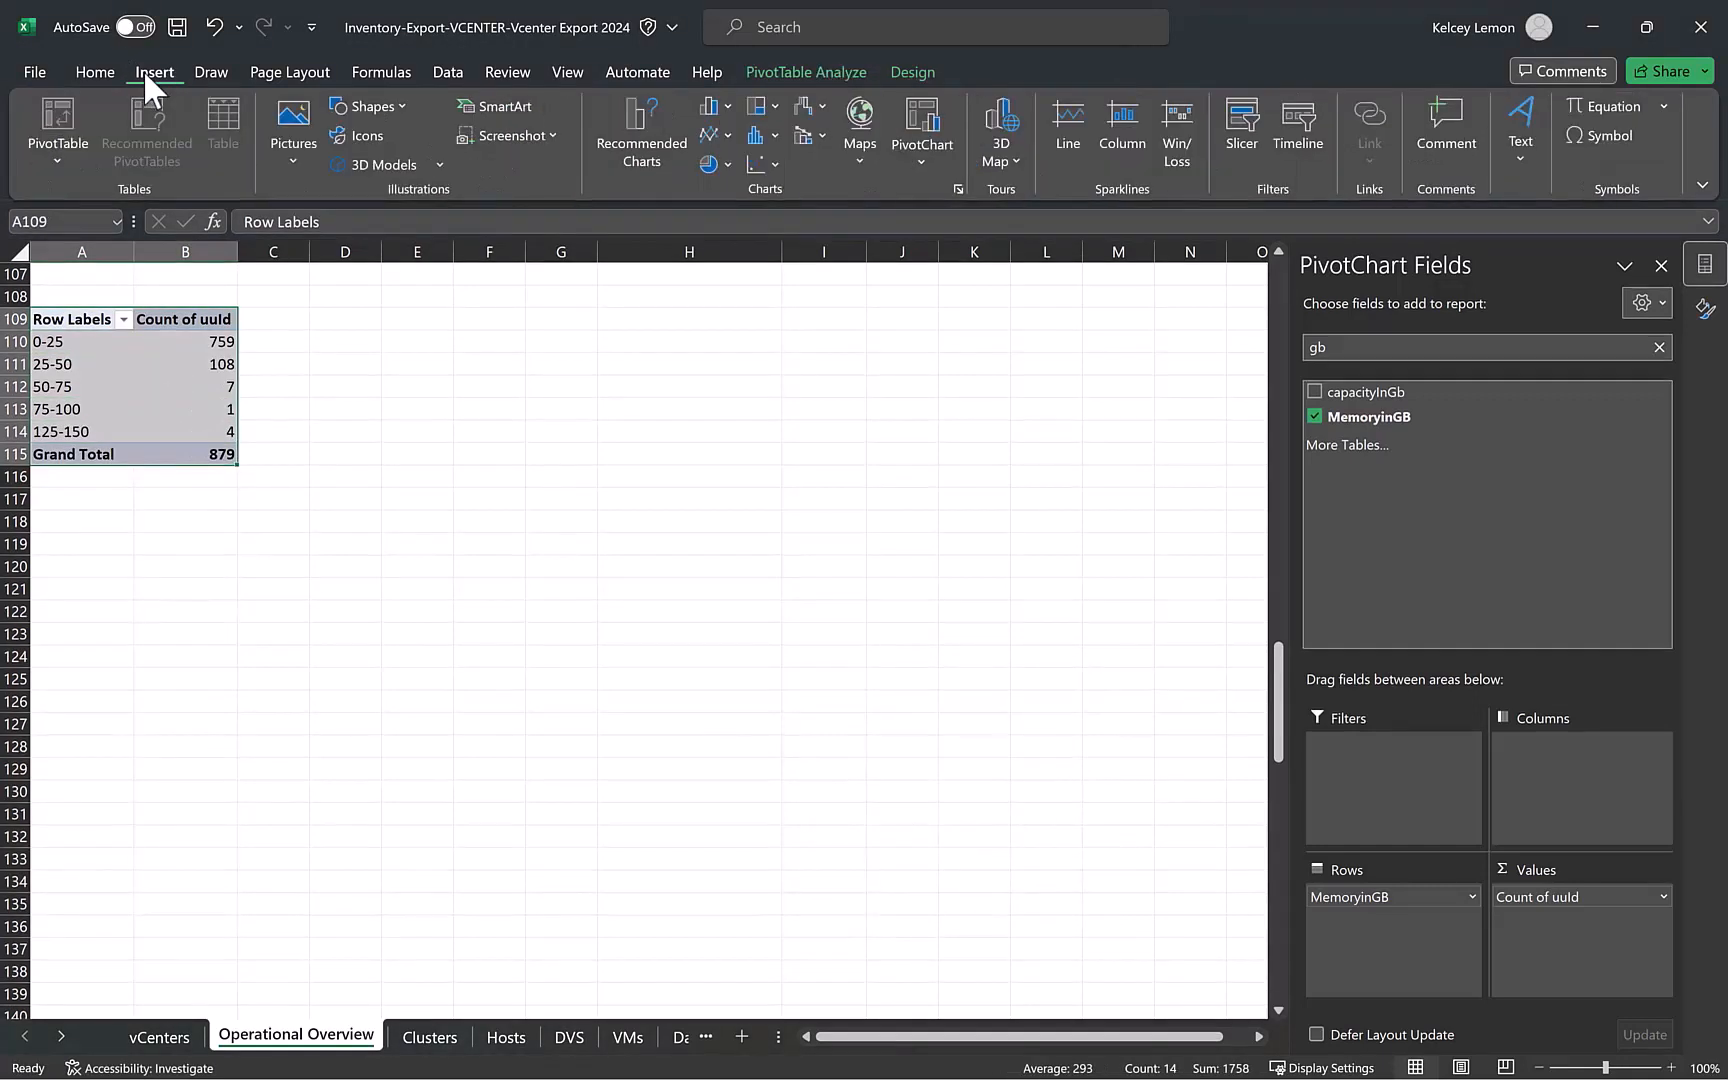
{"action": "left_click", "coordinate": [706, 163]}
{"action": "left_click", "coordinate": [728, 243]}
Add data labels to the VM Allocated Memory pie chart, showing both value and percentage.
{"action": "right_click", "coordinate": [571, 470]}
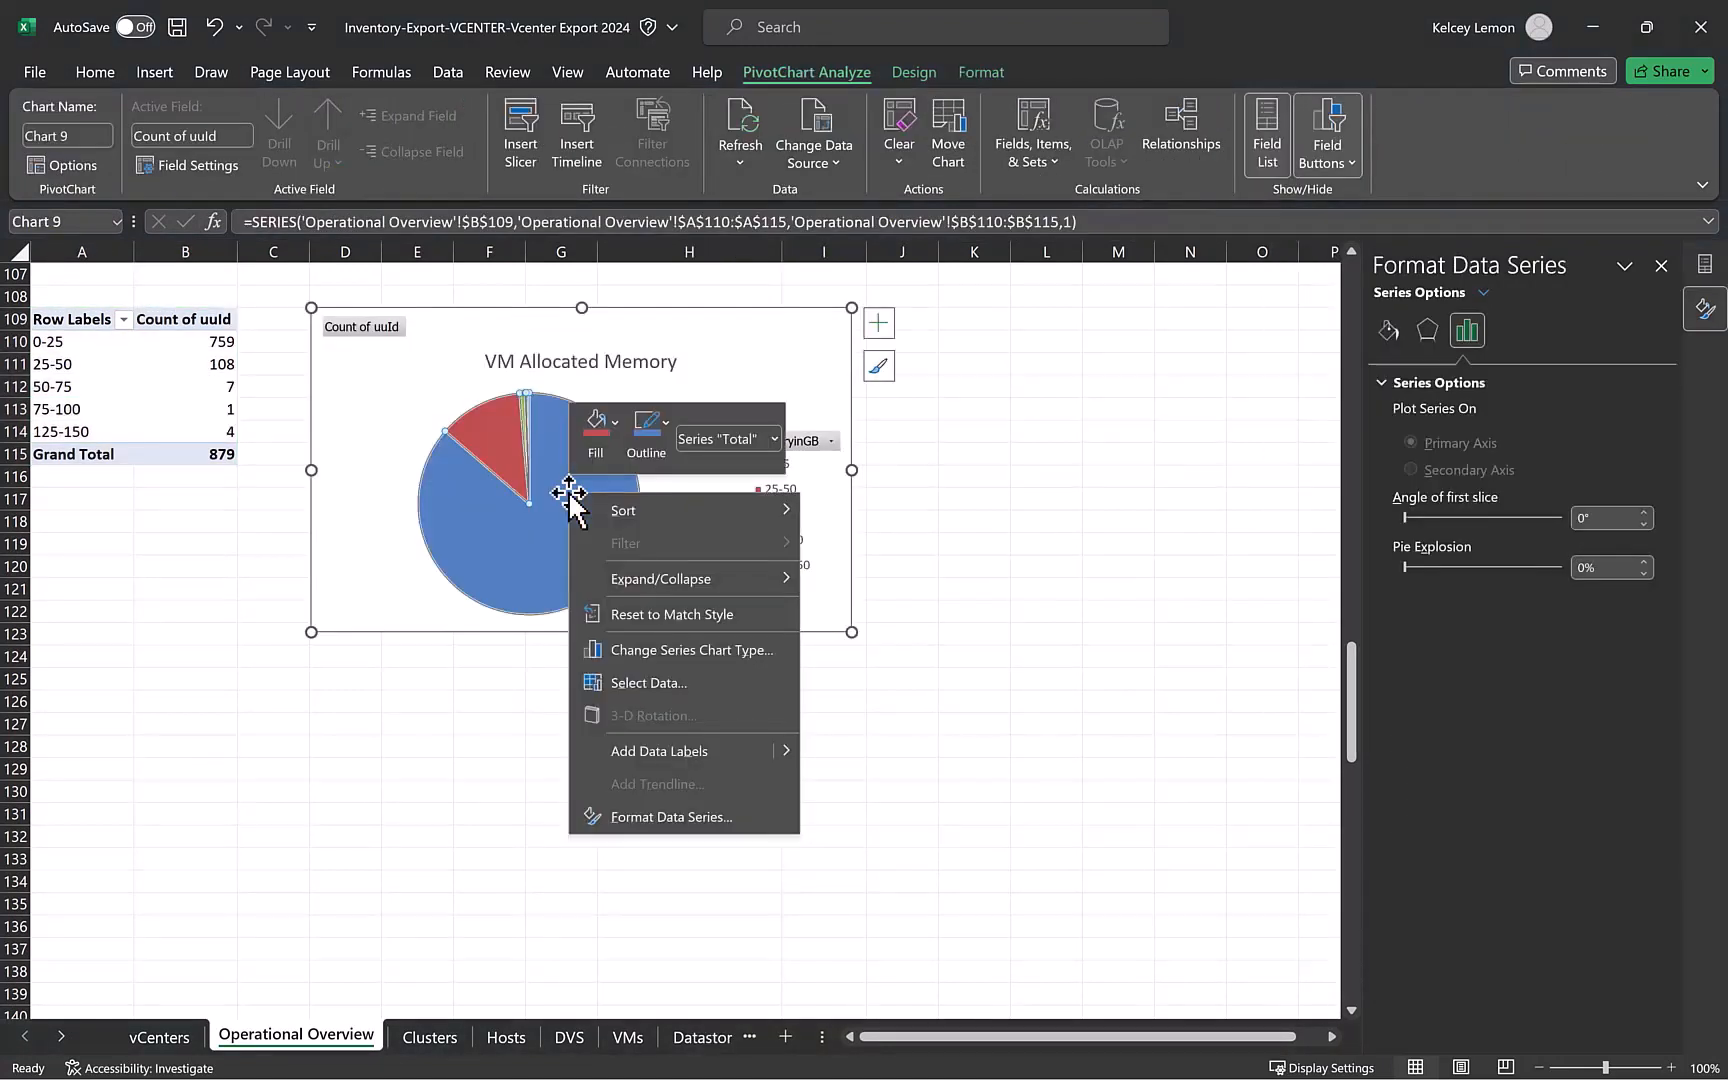
{"action": "left_click", "coordinate": [628, 760]}
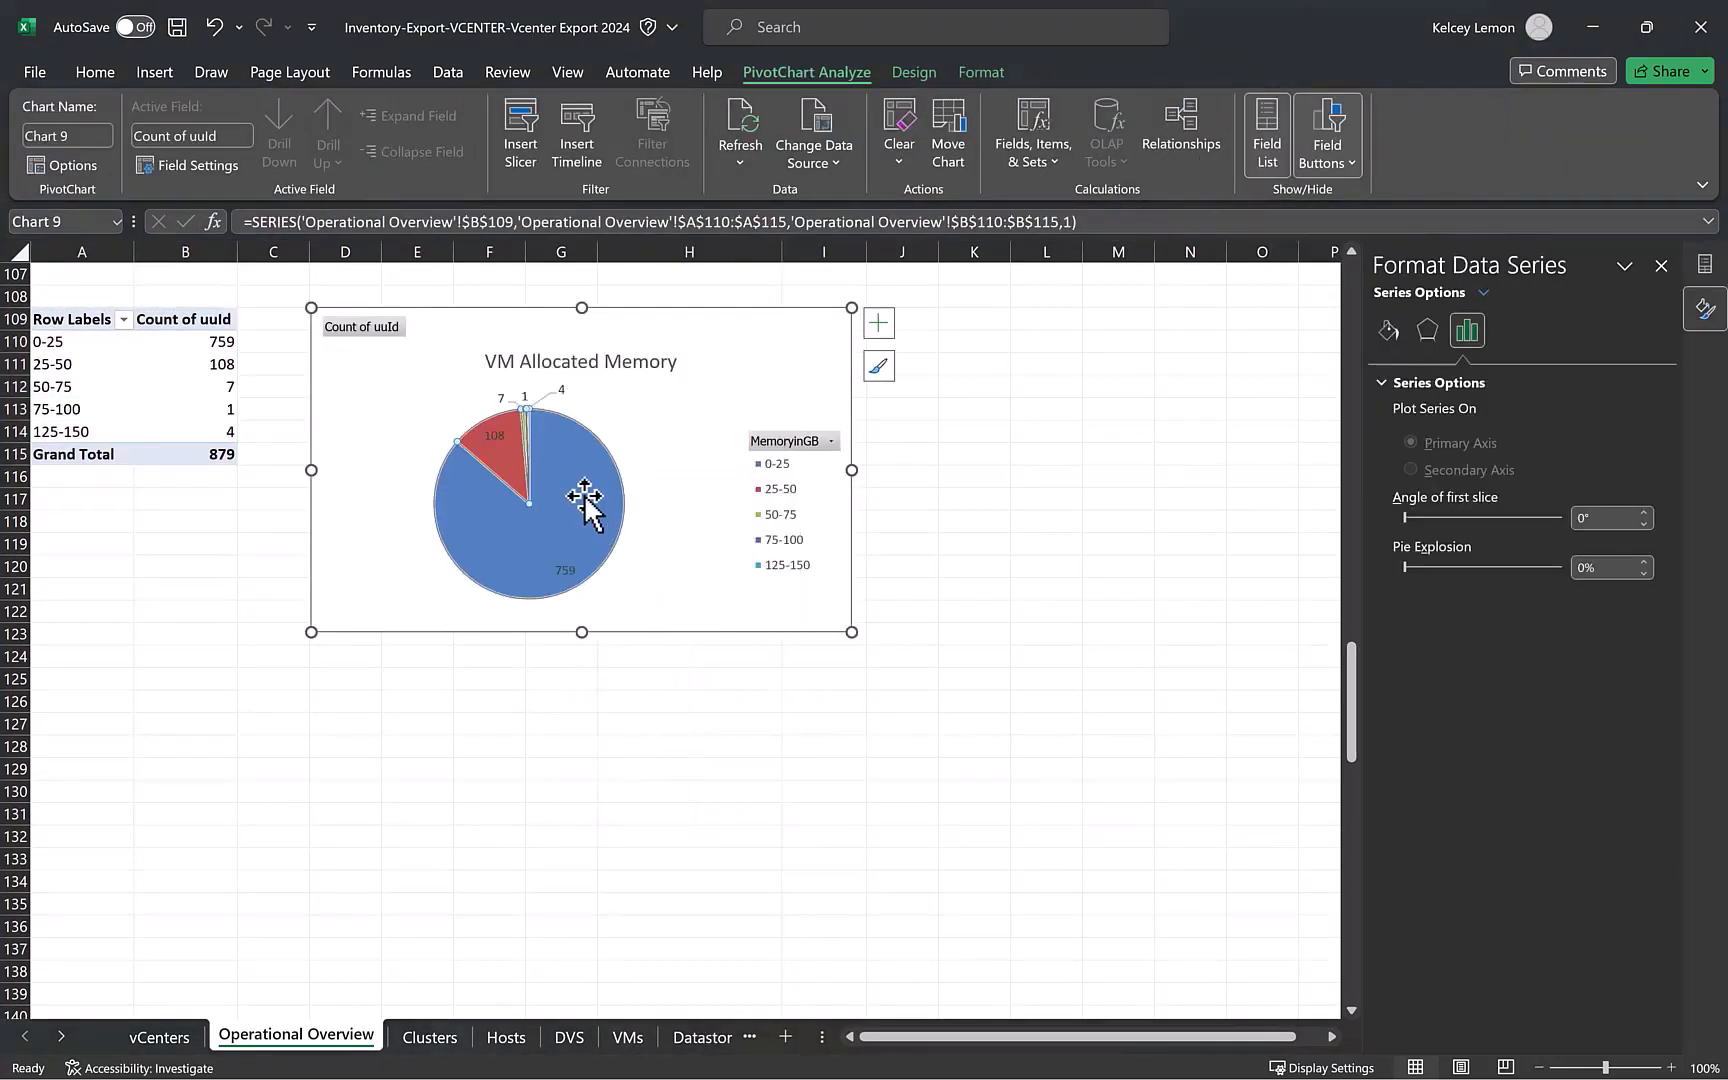
{"action": "right_click", "coordinate": [586, 489]}
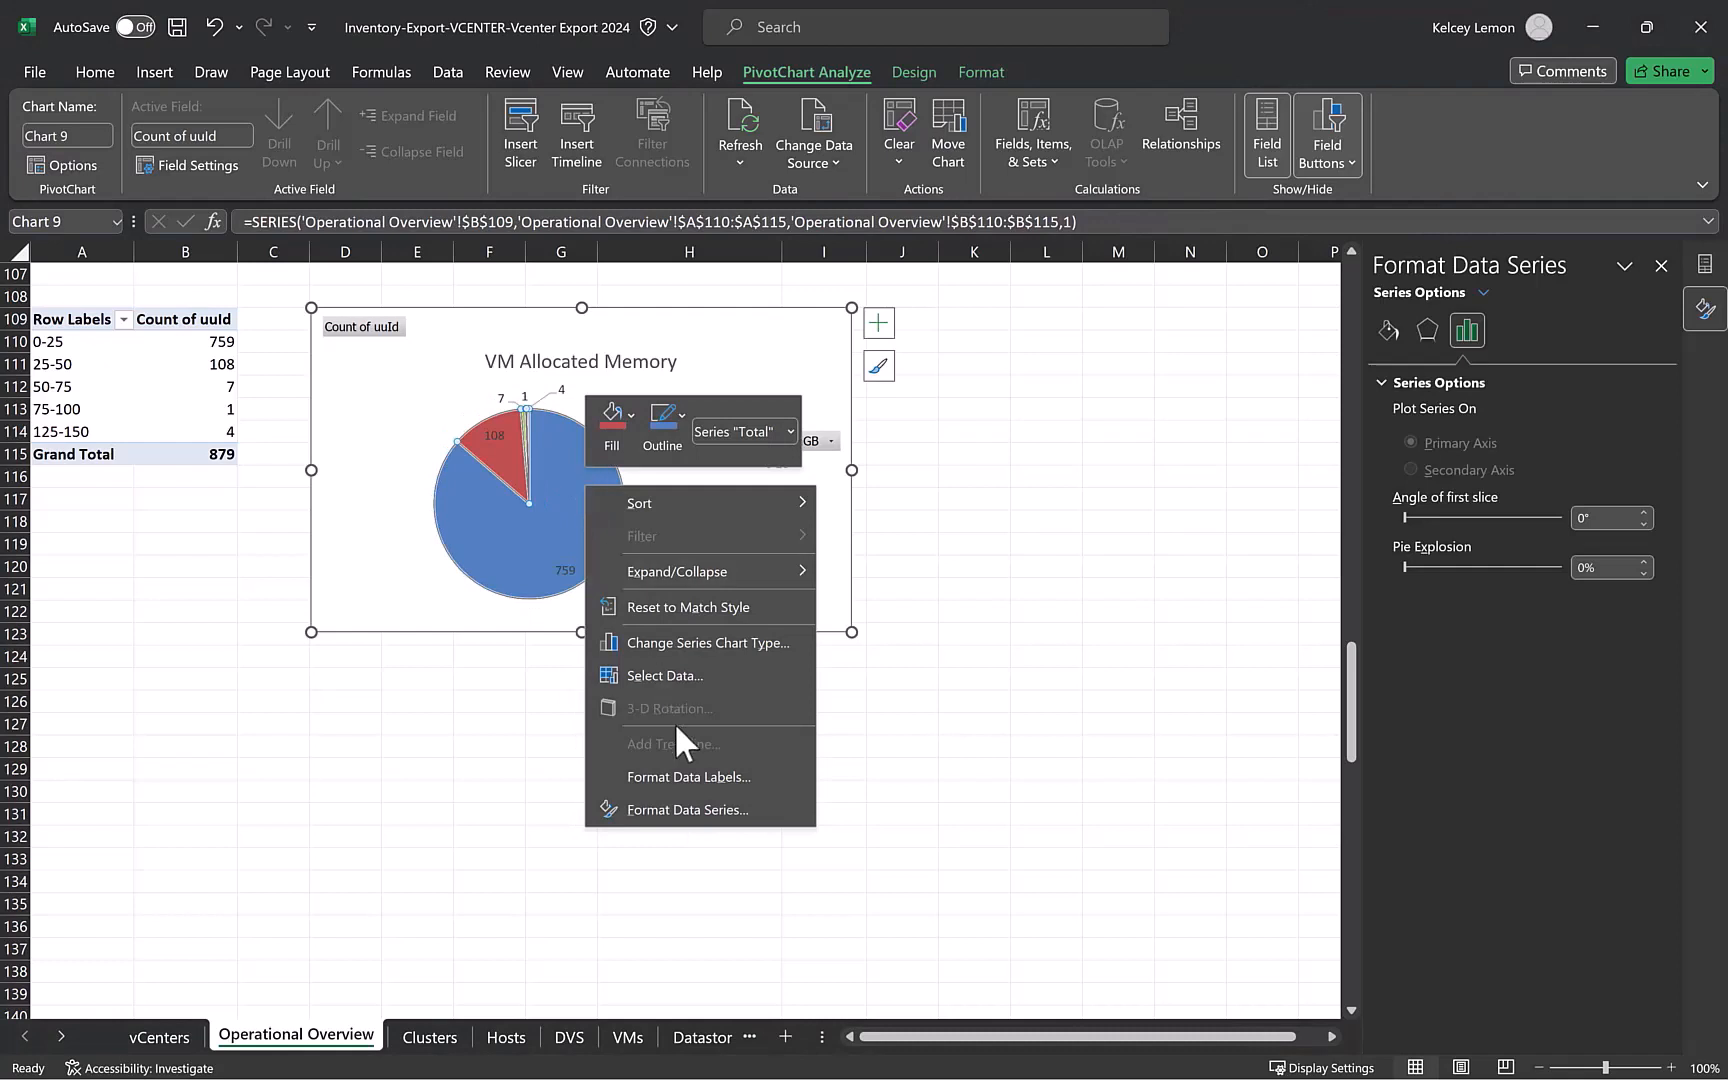
{"action": "left_click", "coordinate": [676, 776]}
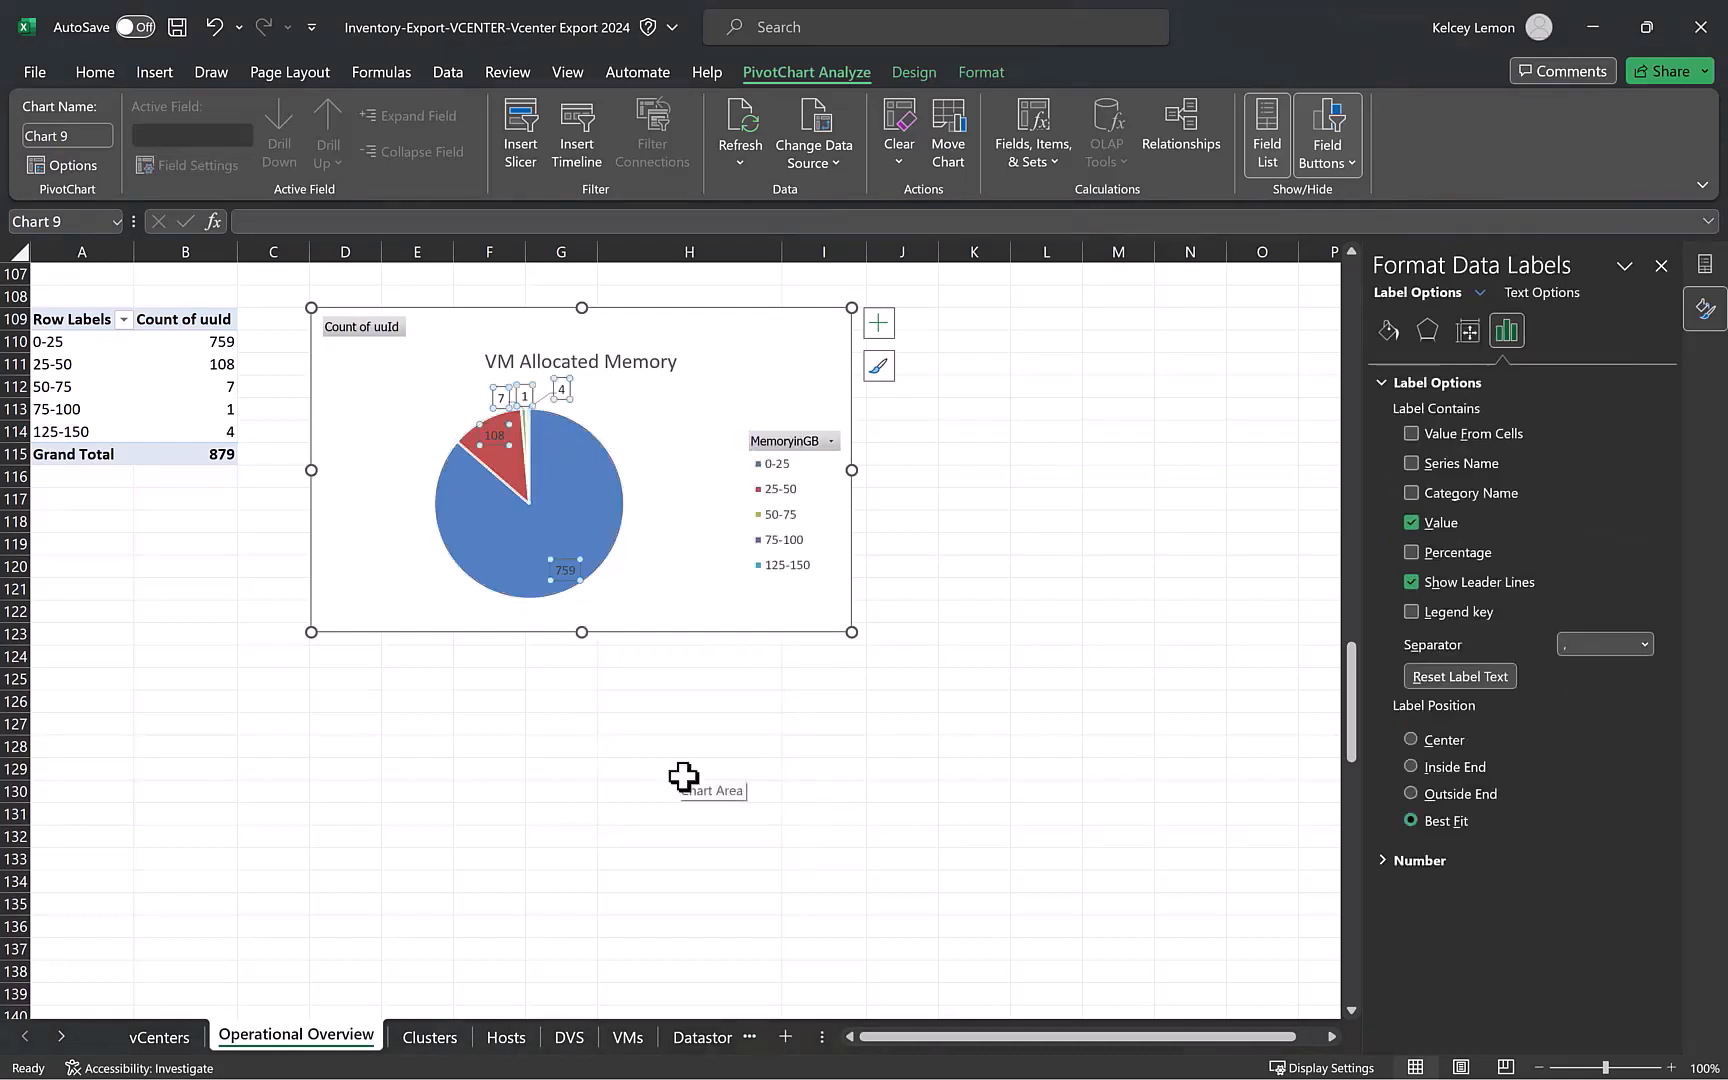
{"action": "left_click", "coordinate": [1411, 552]}
{"action": "key", "text": "Escape"}
{"action": "key", "text": "Escape"}
Copy the memory PivotTable in A109:B115 and paste the copy at cell A130.
{"action": "left_click_drag", "start_coordinate": [49, 320], "coordinate": [185, 455]}
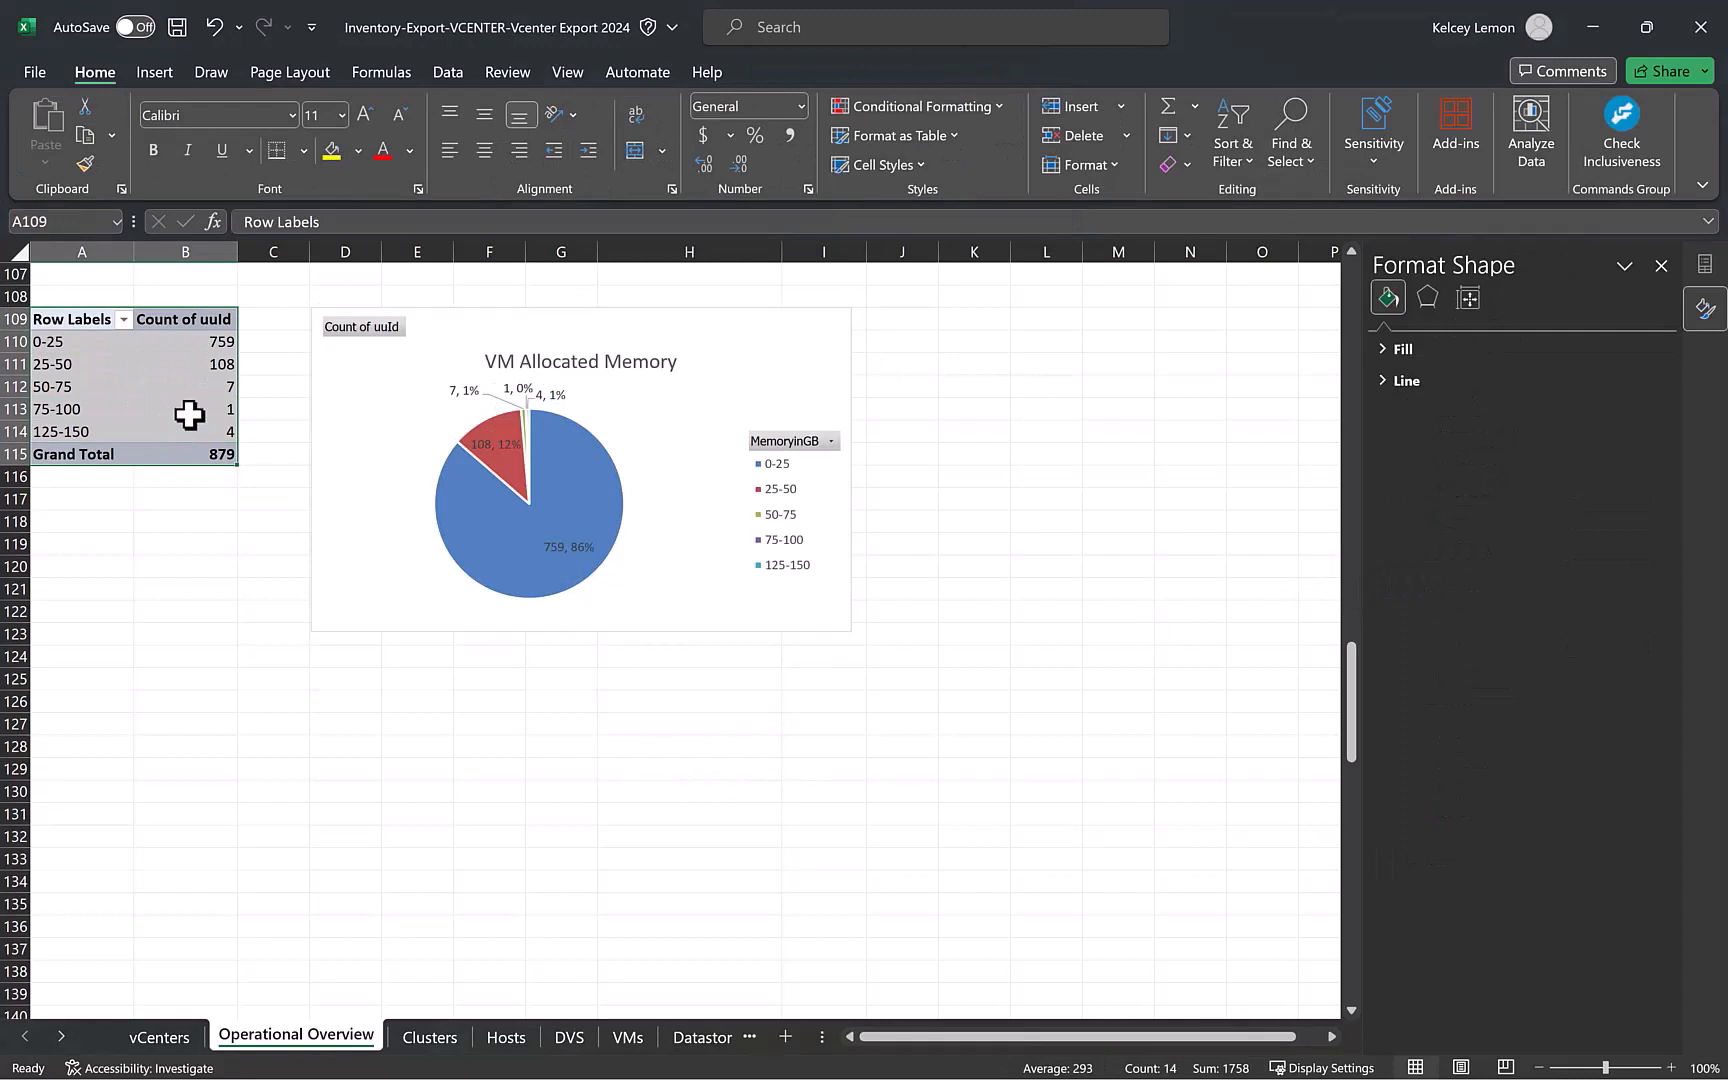
{"action": "right_click", "coordinate": [189, 320]}
{"action": "left_click", "coordinate": [236, 366]}
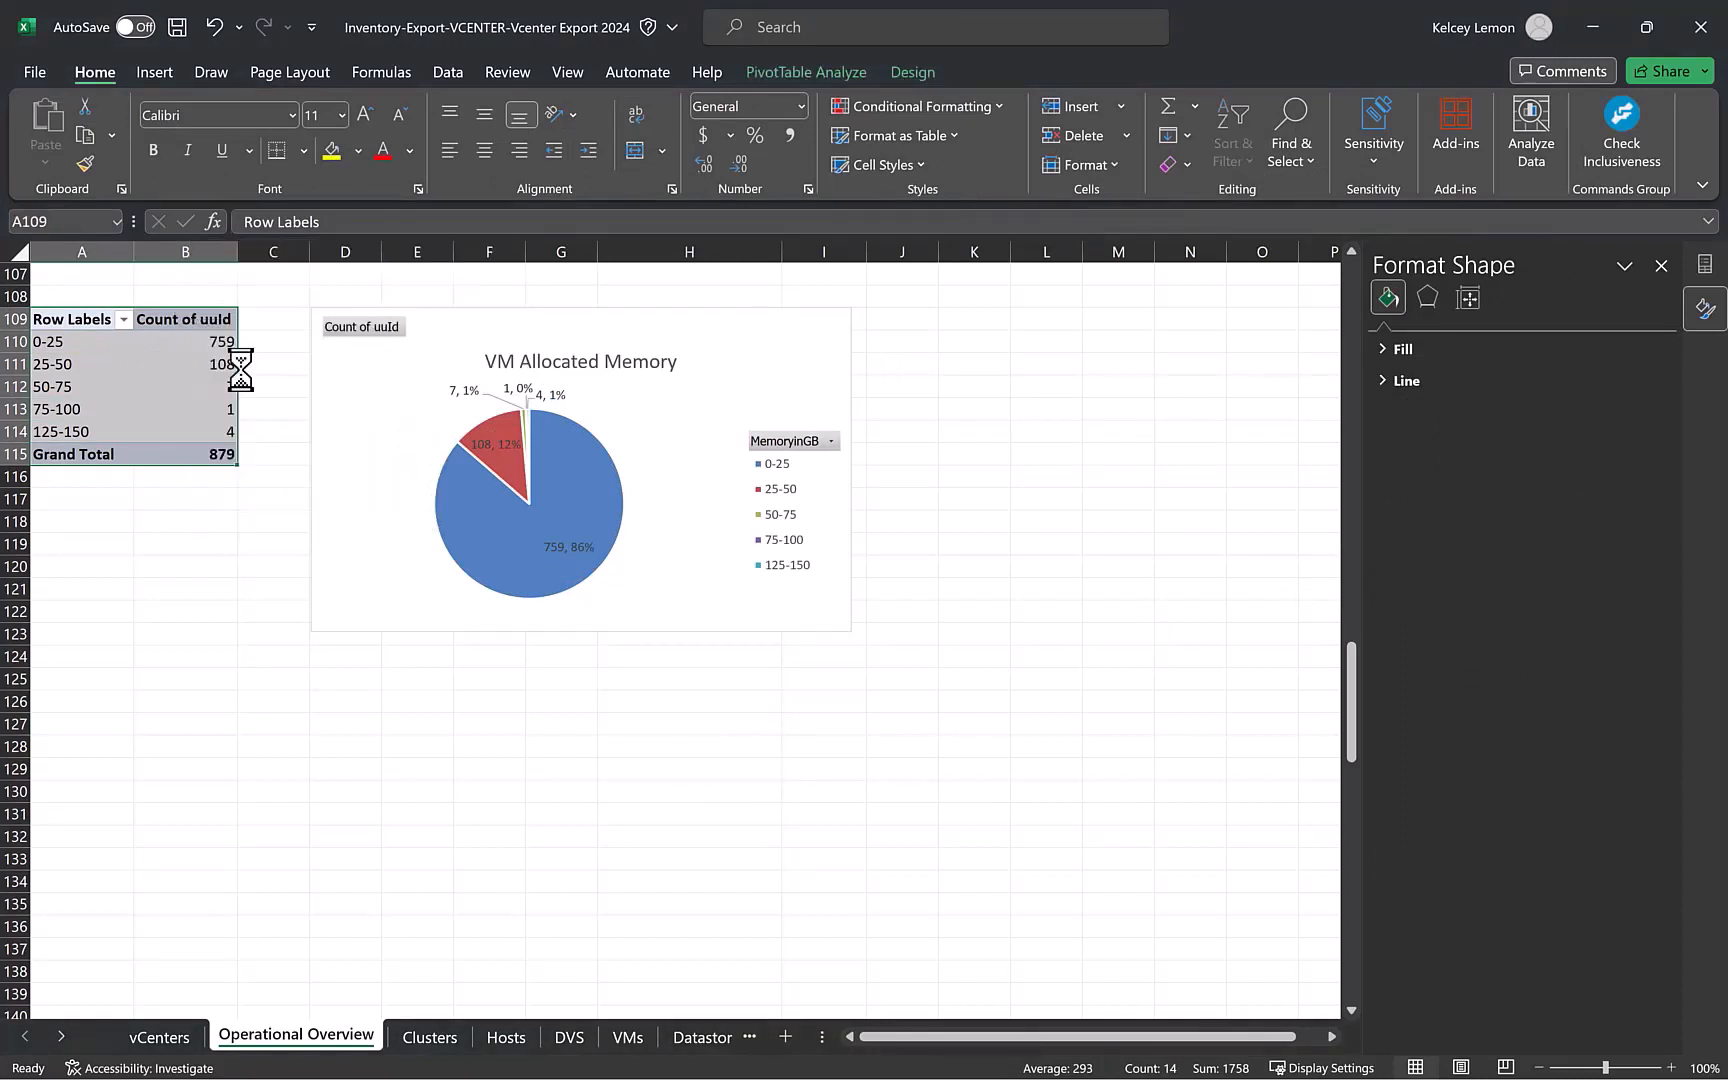
{"action": "left_click", "coordinate": [88, 792]}
{"action": "key", "text": "ctrl+v"}
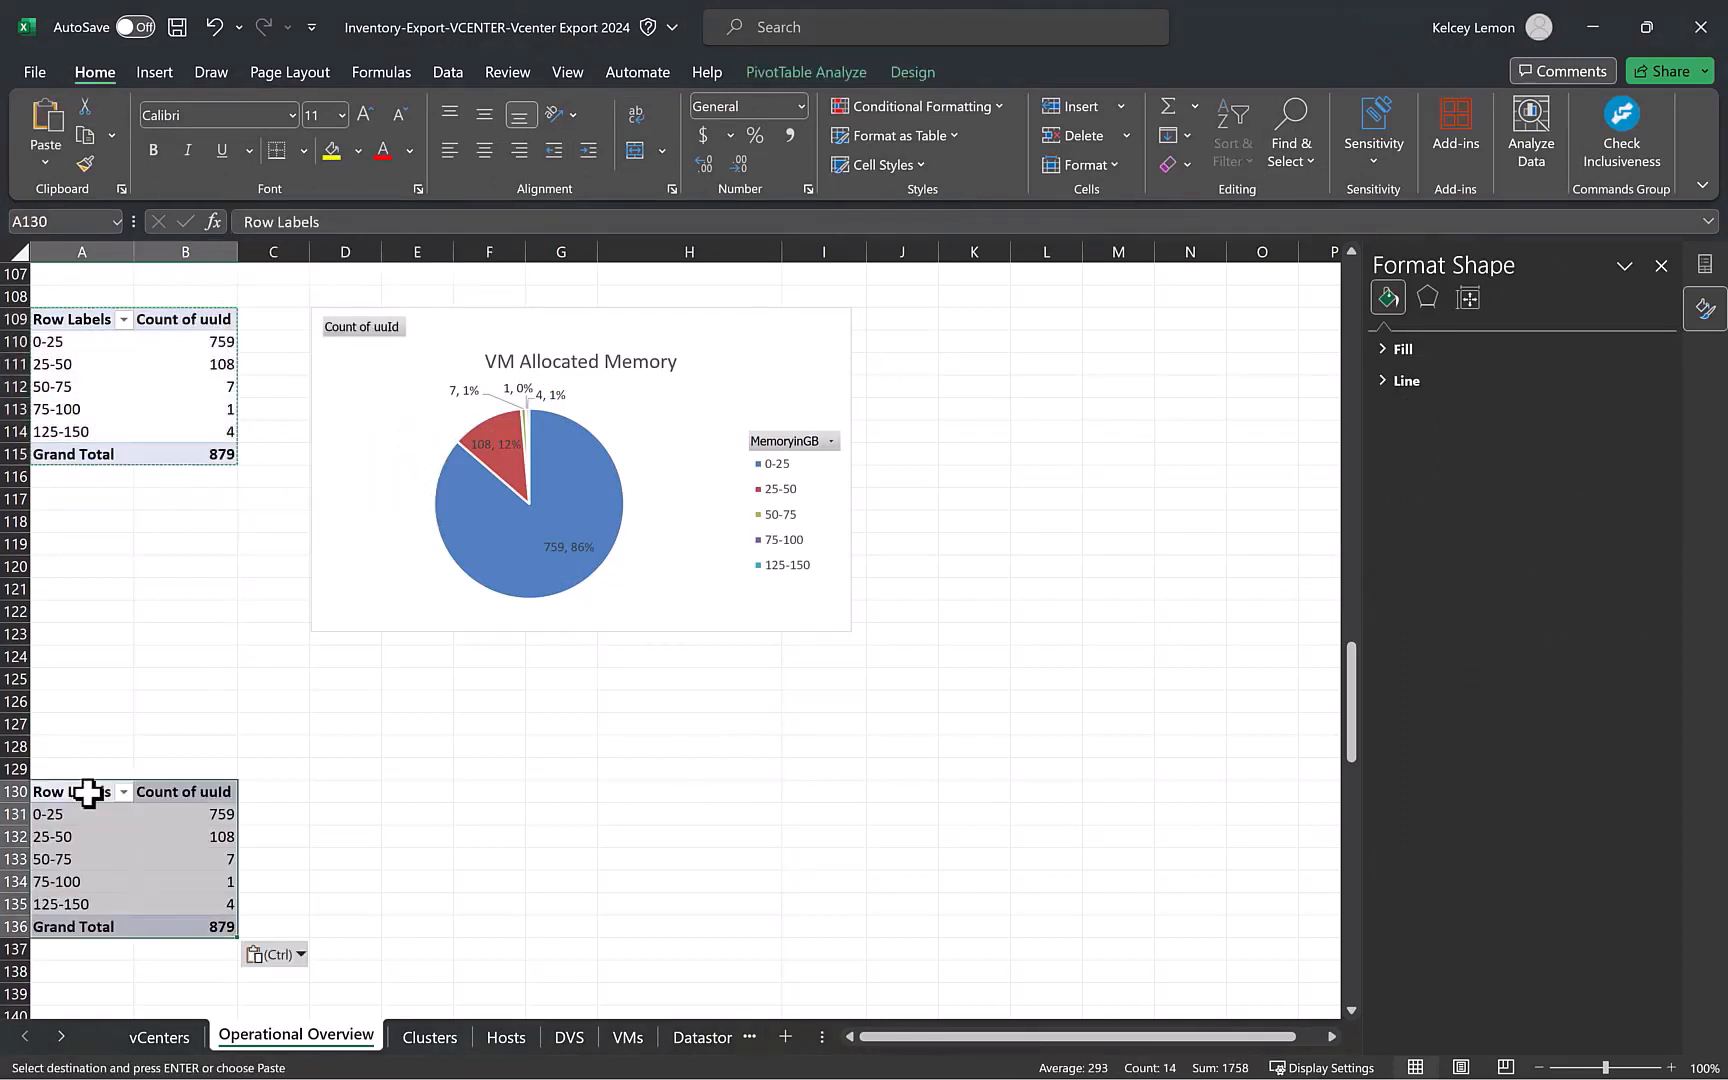
Replace MemoryinGB with capacityInGb in the rows of the PivotTable at A130.
{"action": "left_click_drag", "start_coordinate": [1402, 880], "coordinate": [1398, 902]}
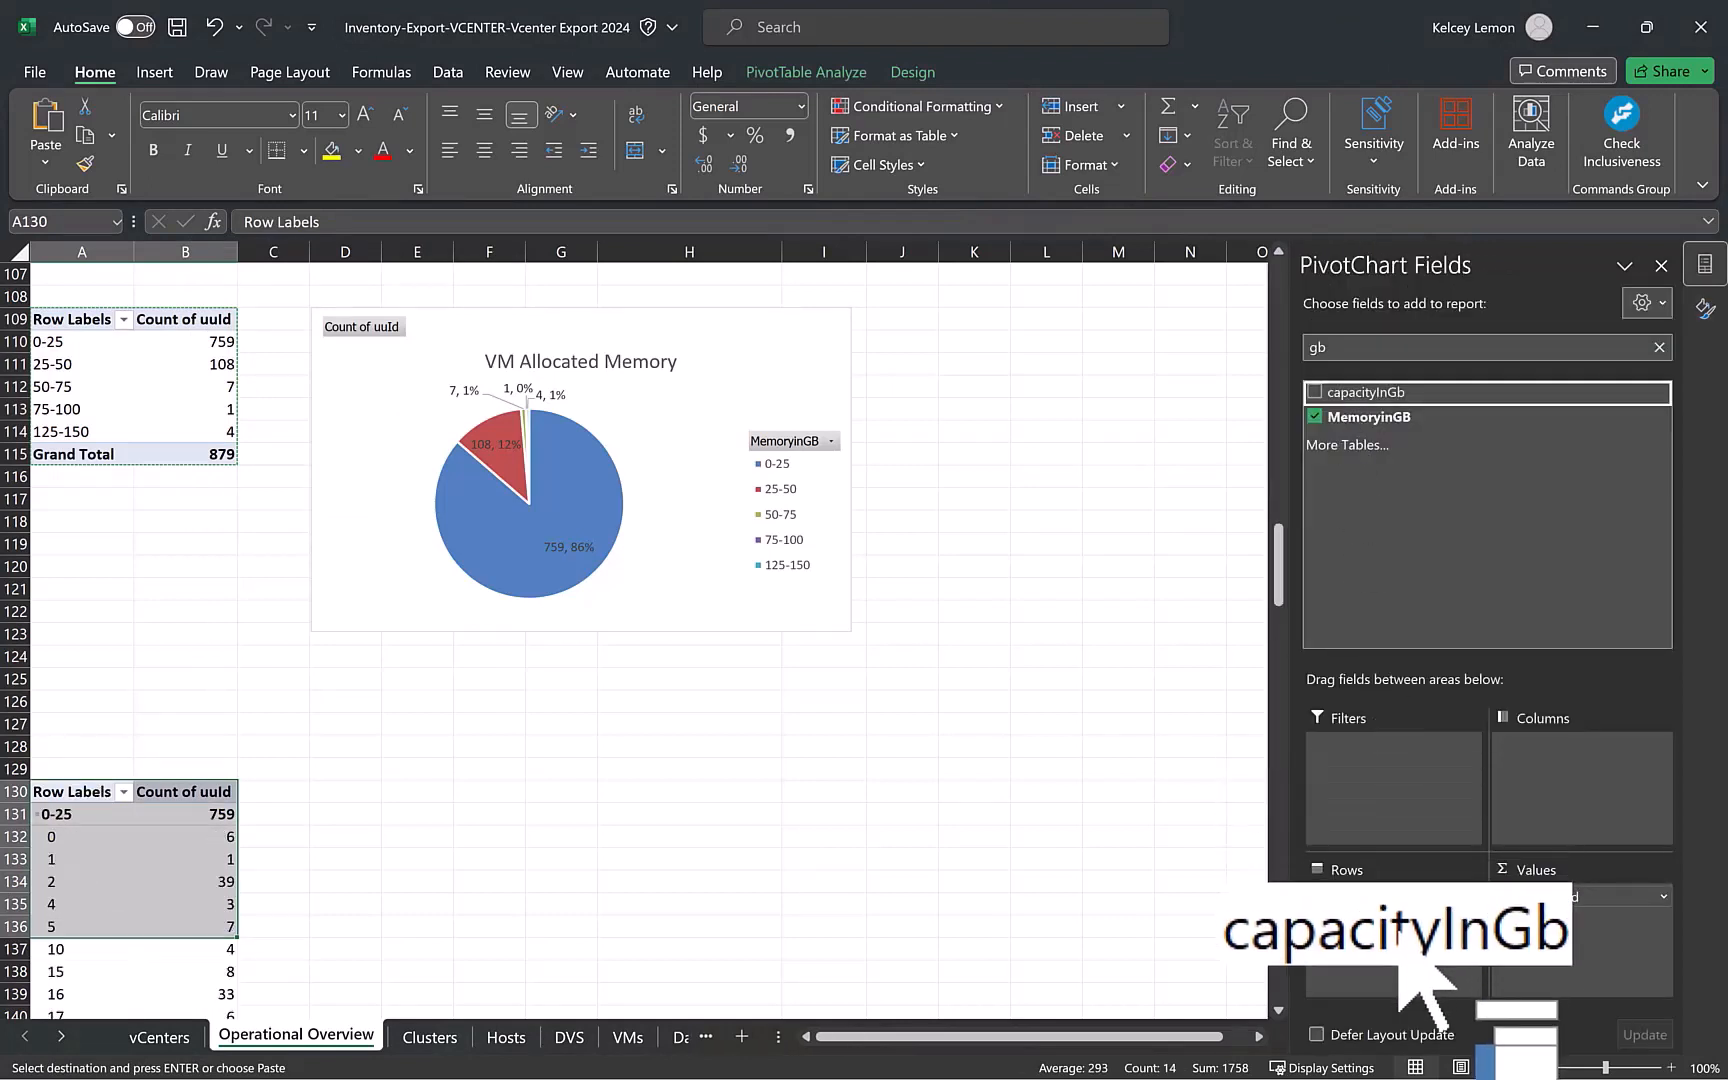
{"action": "left_click", "coordinate": [1397, 902]}
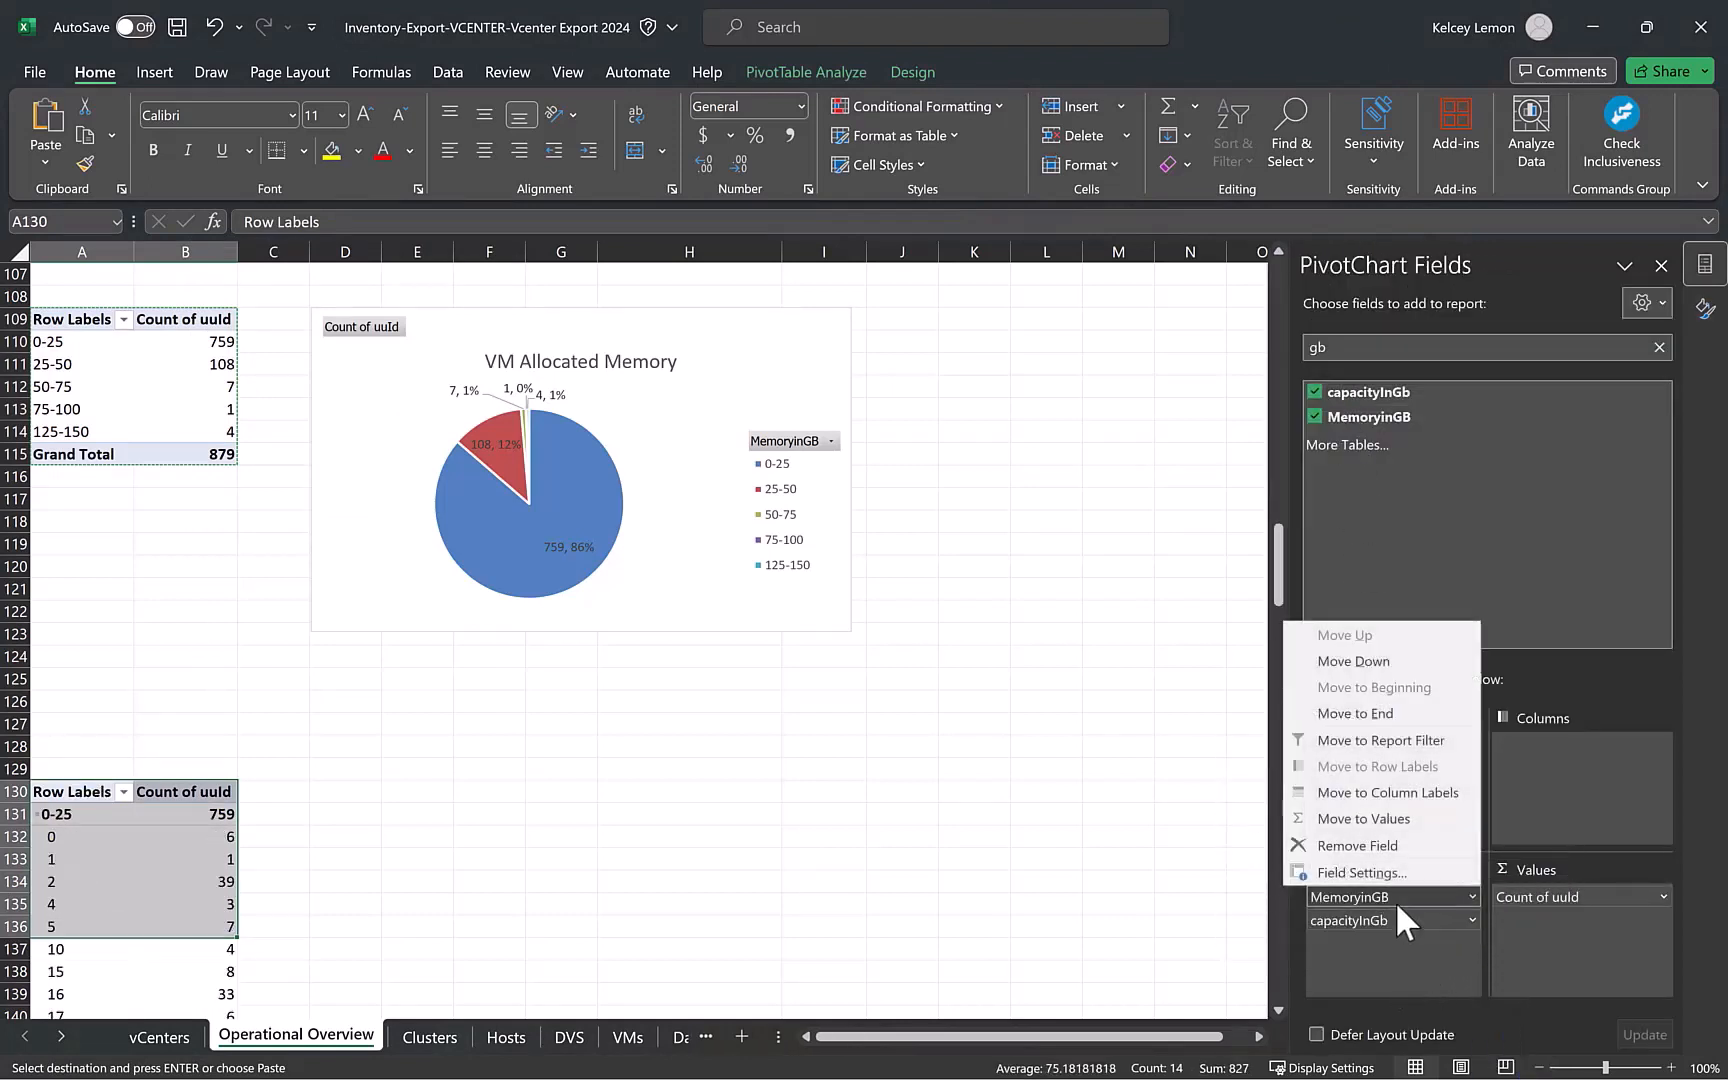
{"action": "left_click", "coordinate": [1400, 846]}
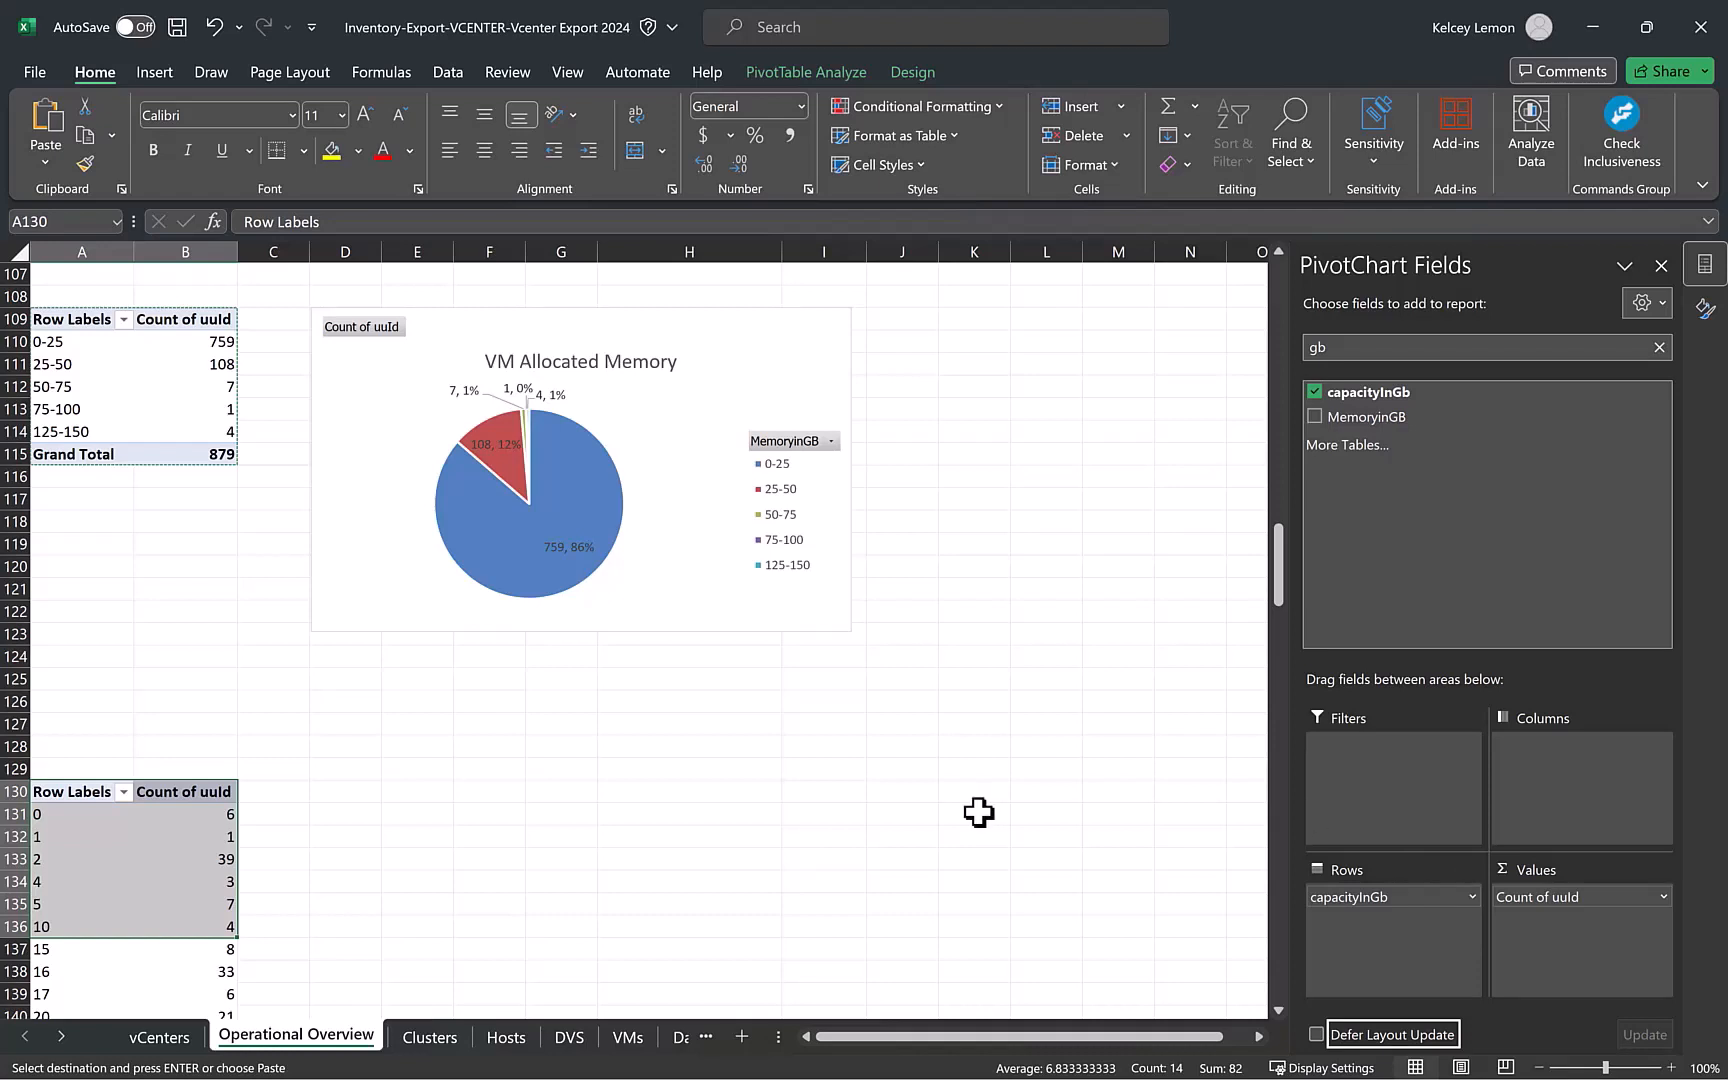
Group the capacityInGb row values of the PivotTable at A130 in intervals of 250.
{"action": "left_click", "coordinate": [69, 814]}
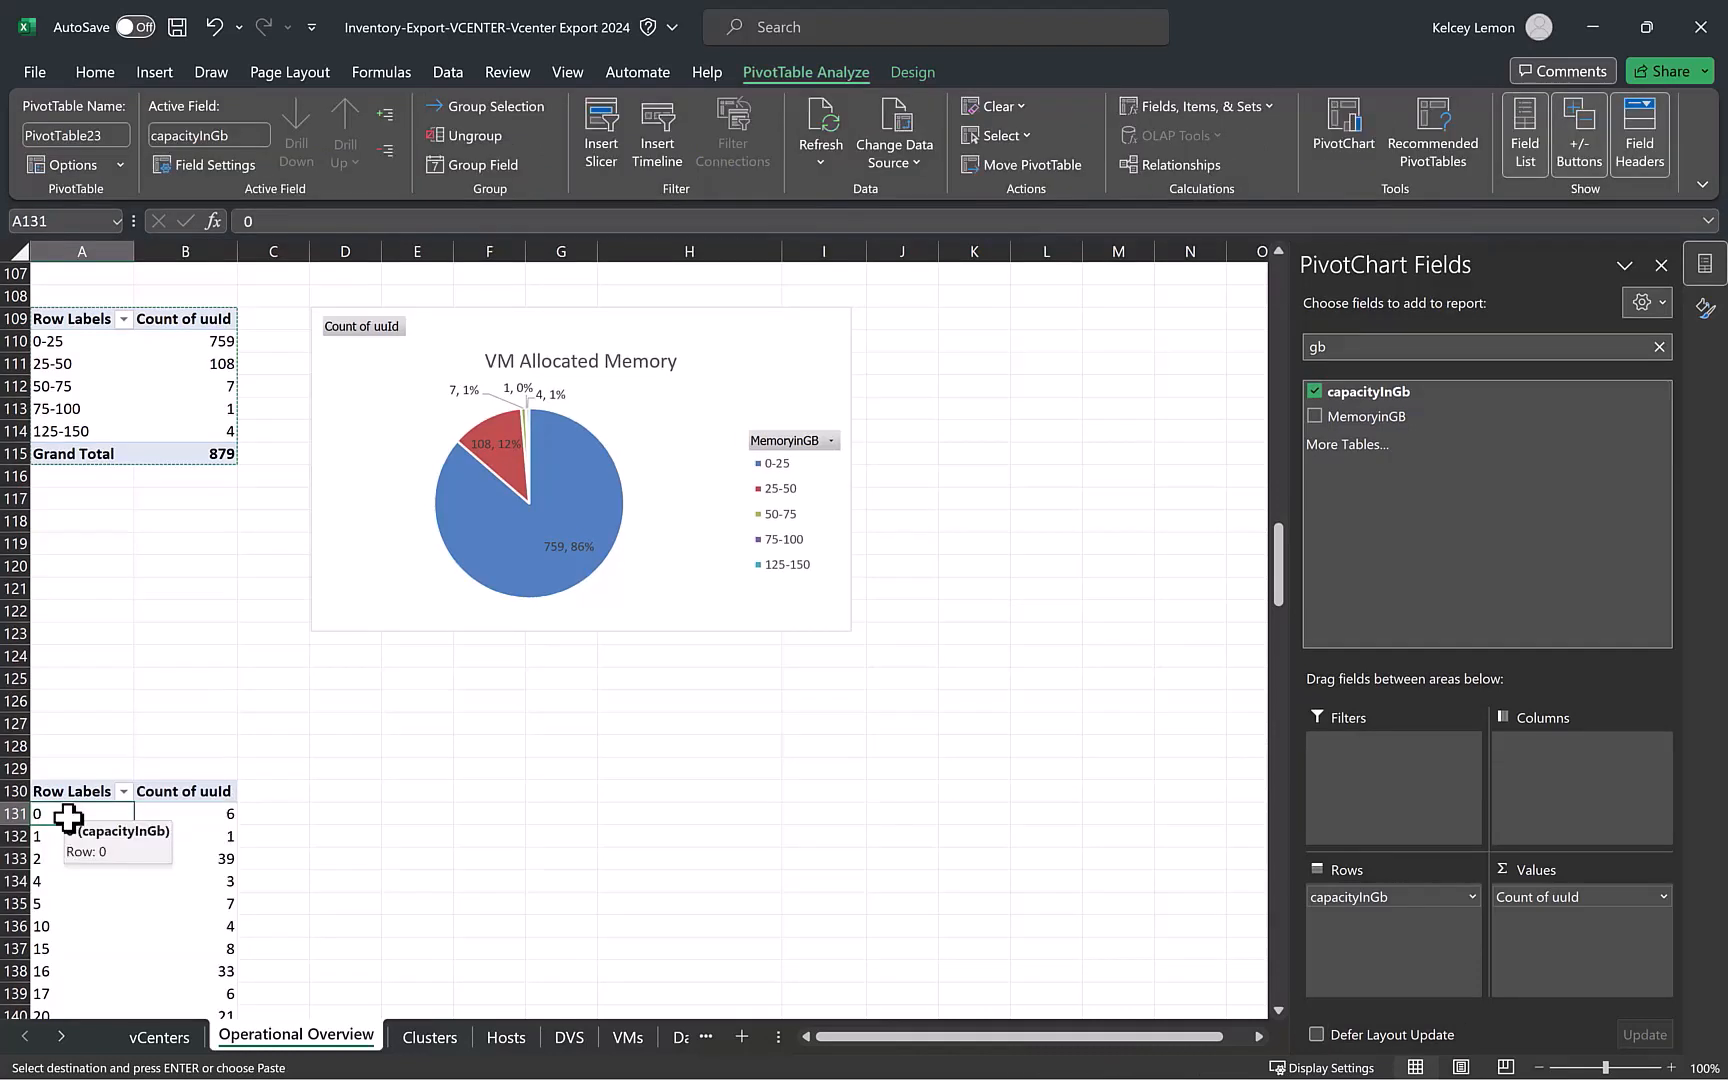
{"action": "key", "text": "Escape"}
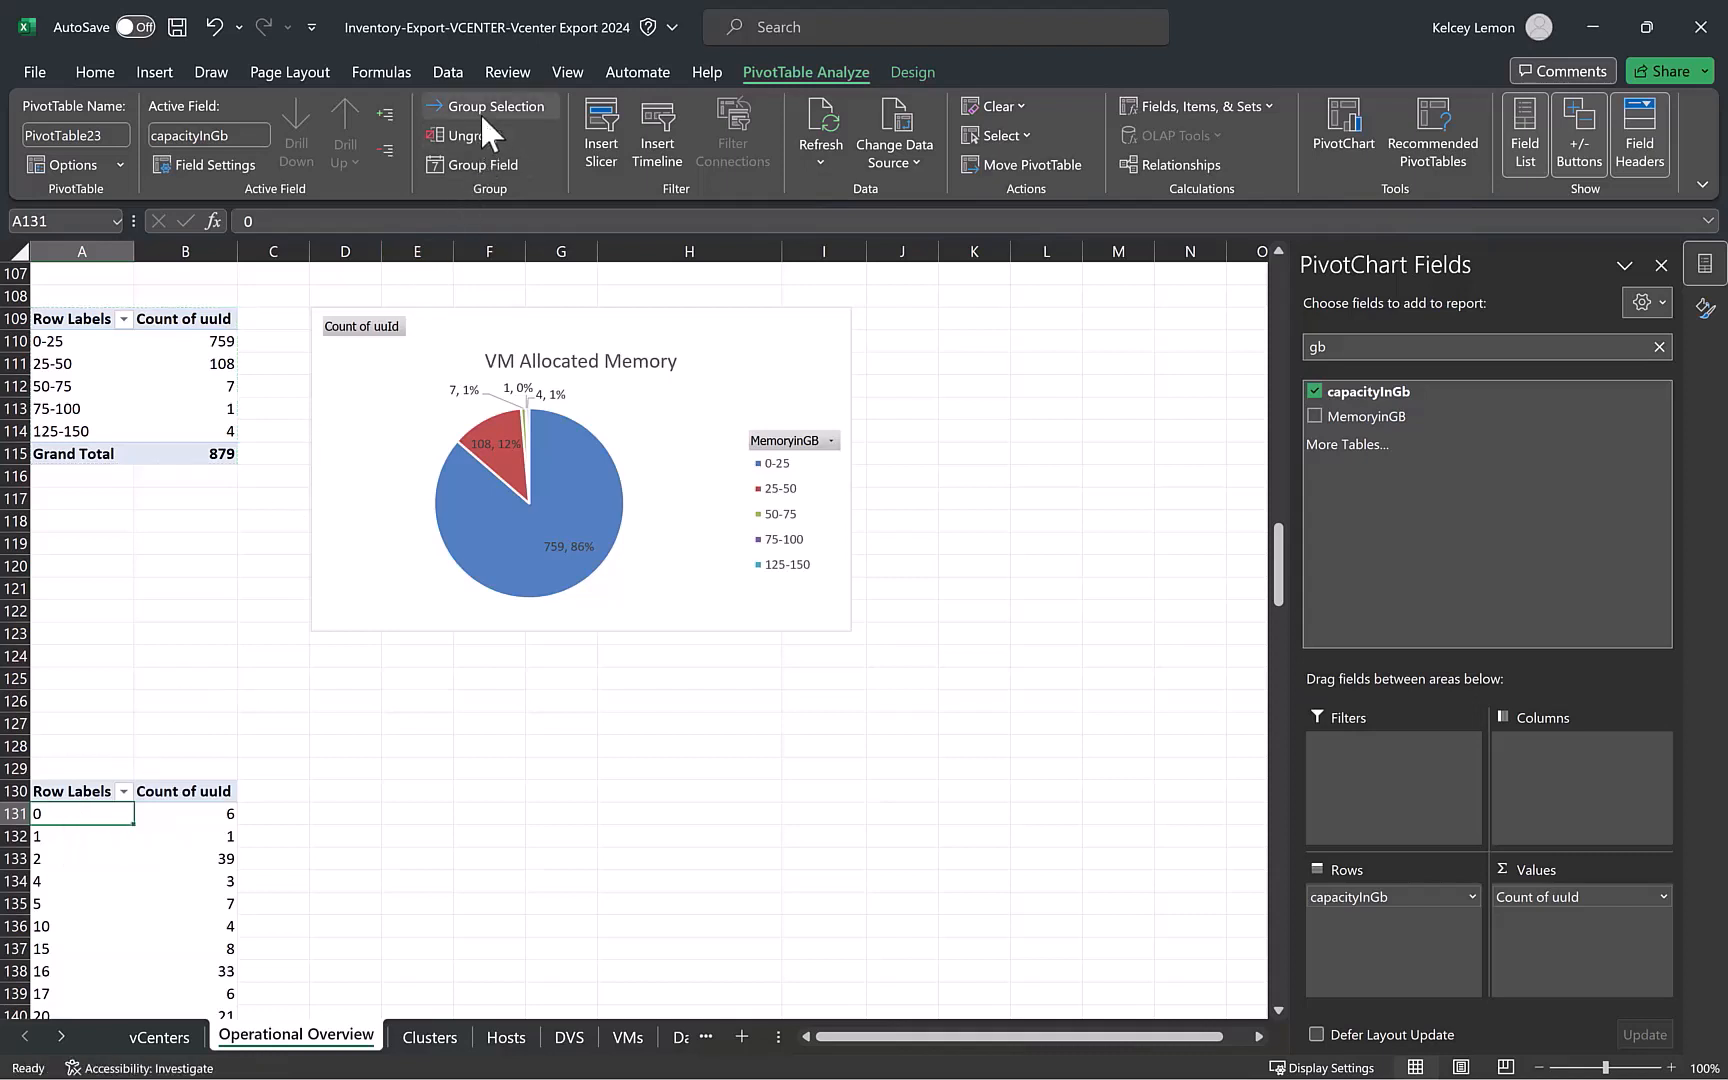
{"action": "left_click", "coordinate": [481, 112]}
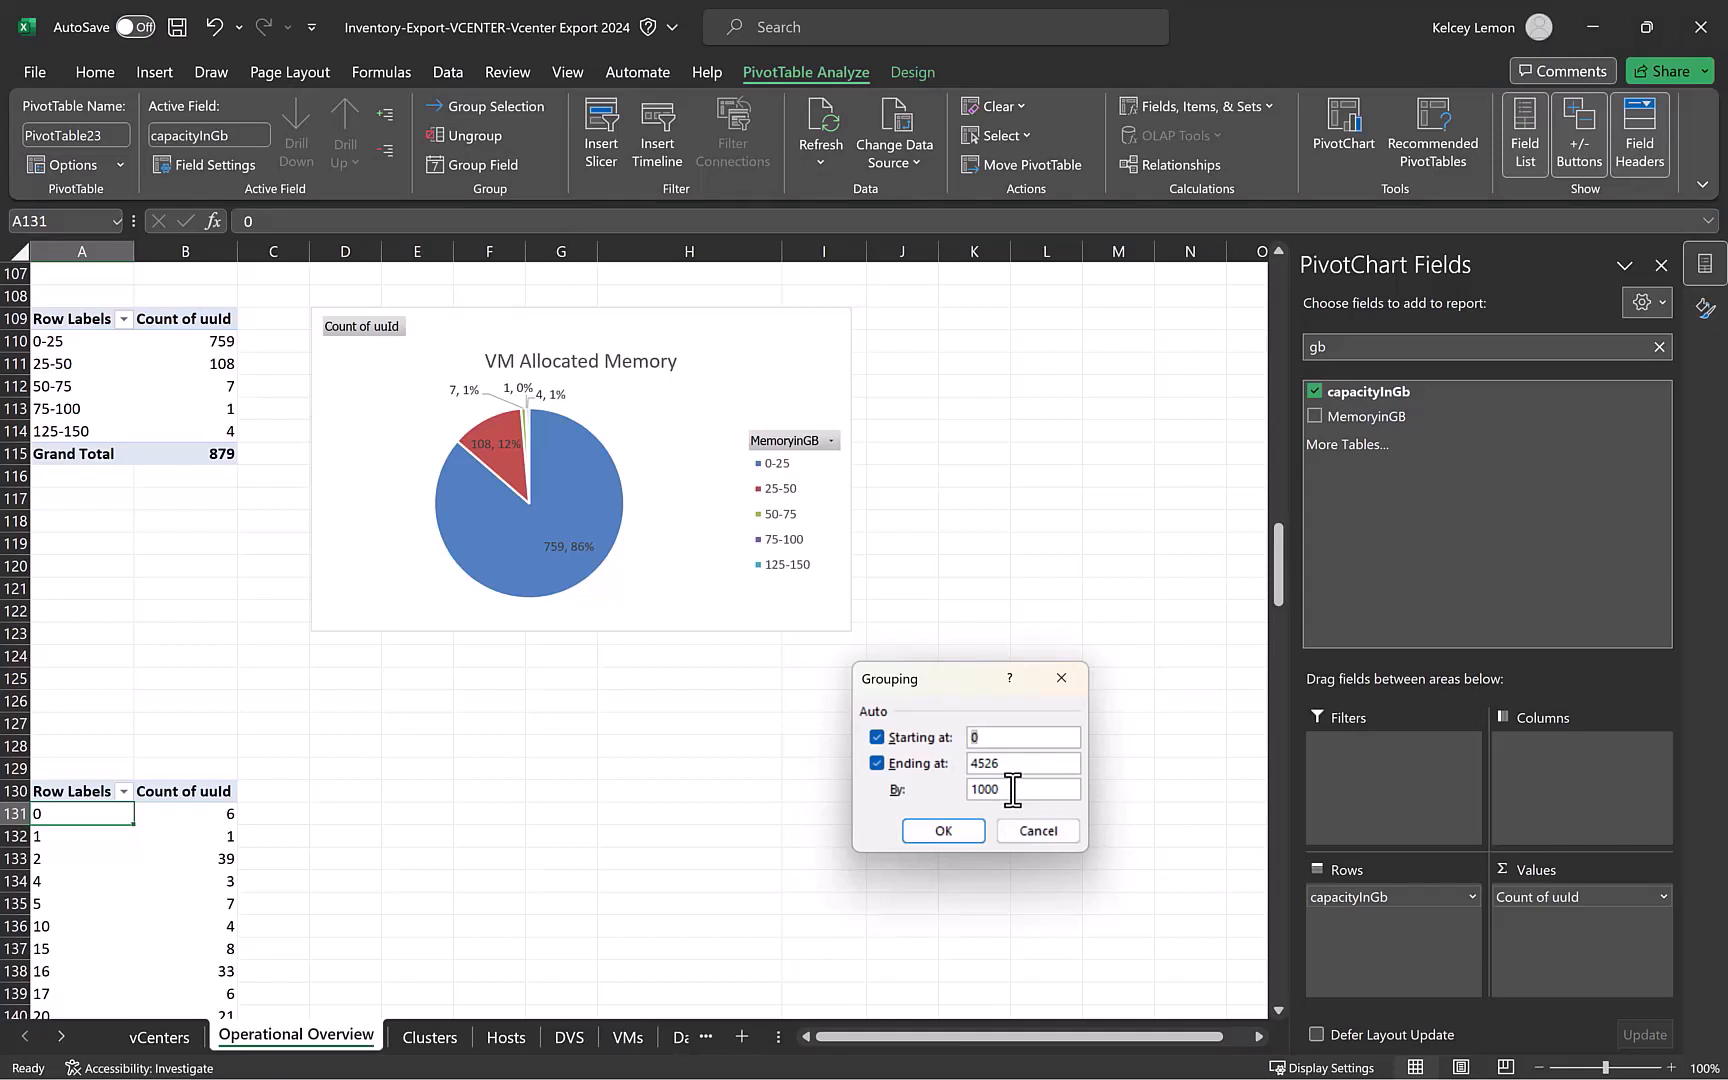
{"action": "left_click_drag", "start_coordinate": [1012, 789], "coordinate": [955, 792]}
{"action": "type", "text": "250"}
{"action": "left_click", "coordinate": [952, 832]}
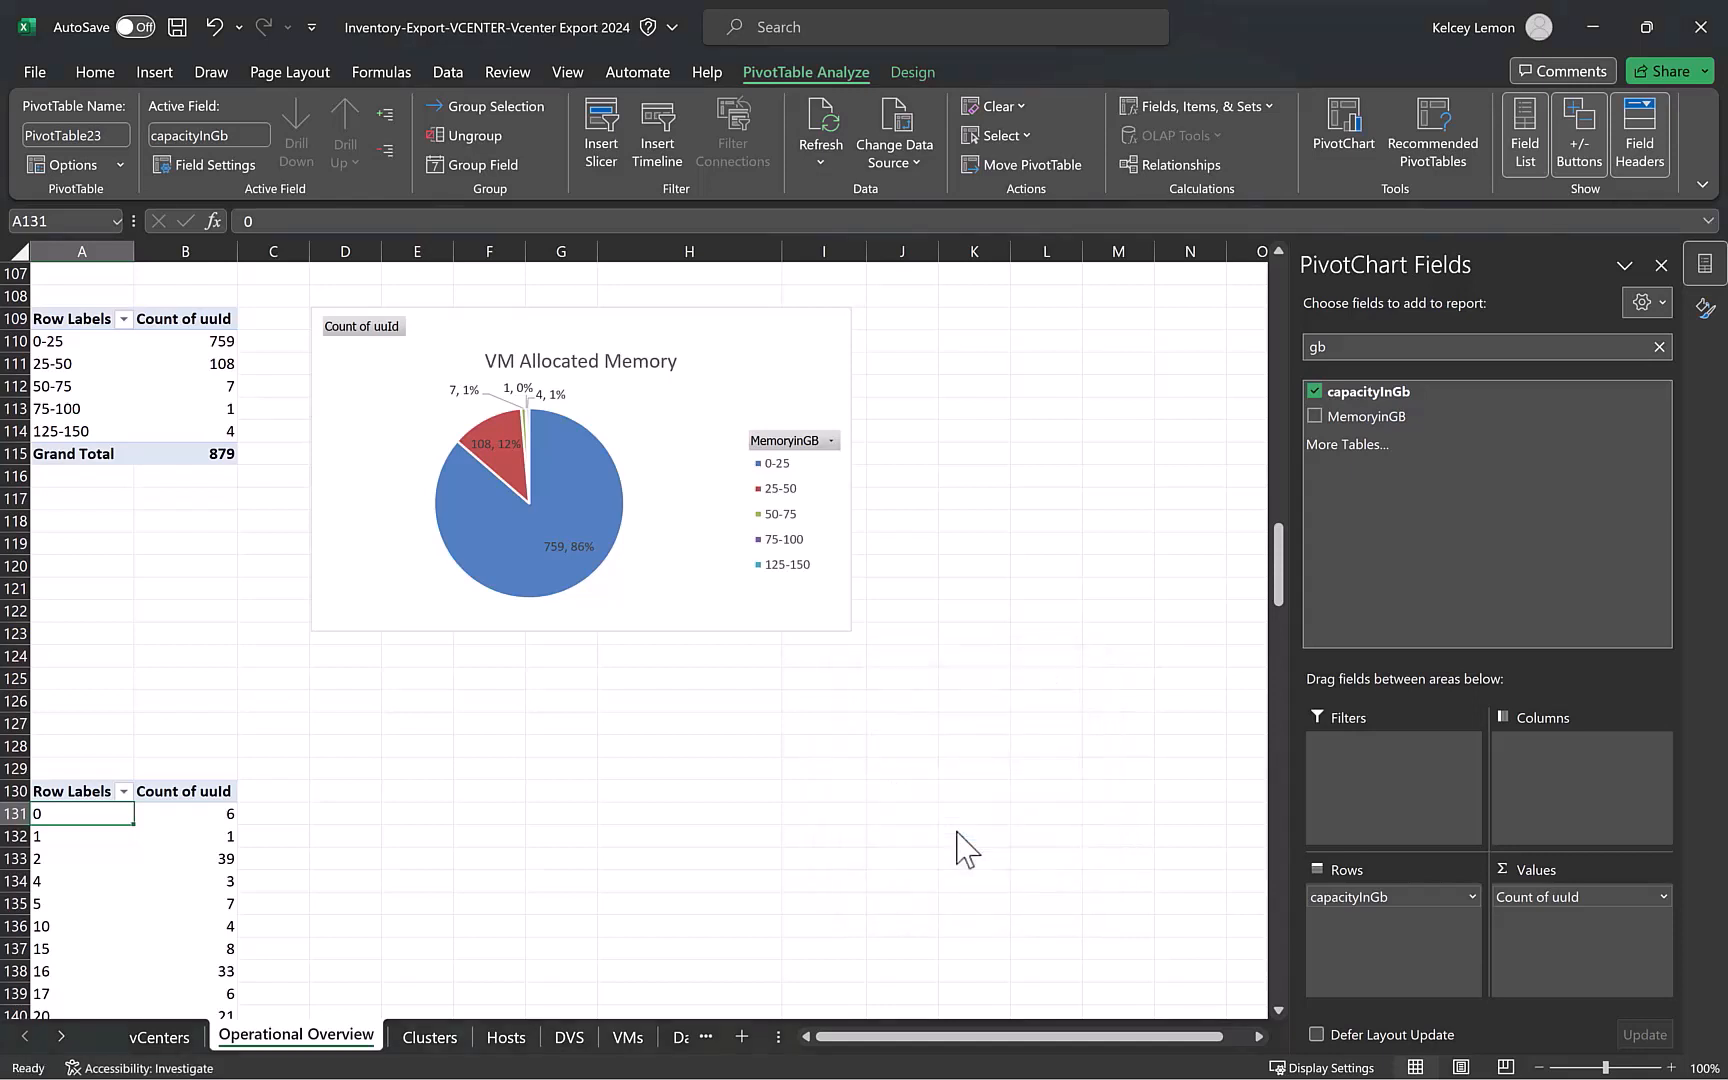
Insert a 2-D pie chart from the PivotTable in A130:B142, titled VM Allocated Disk, with value data labels.
{"action": "scroll", "coordinate": [690, 818], "scroll_direction": "down", "scroll_amount": 2}
{"action": "left_click_drag", "start_coordinate": [66, 660], "coordinate": [179, 931]}
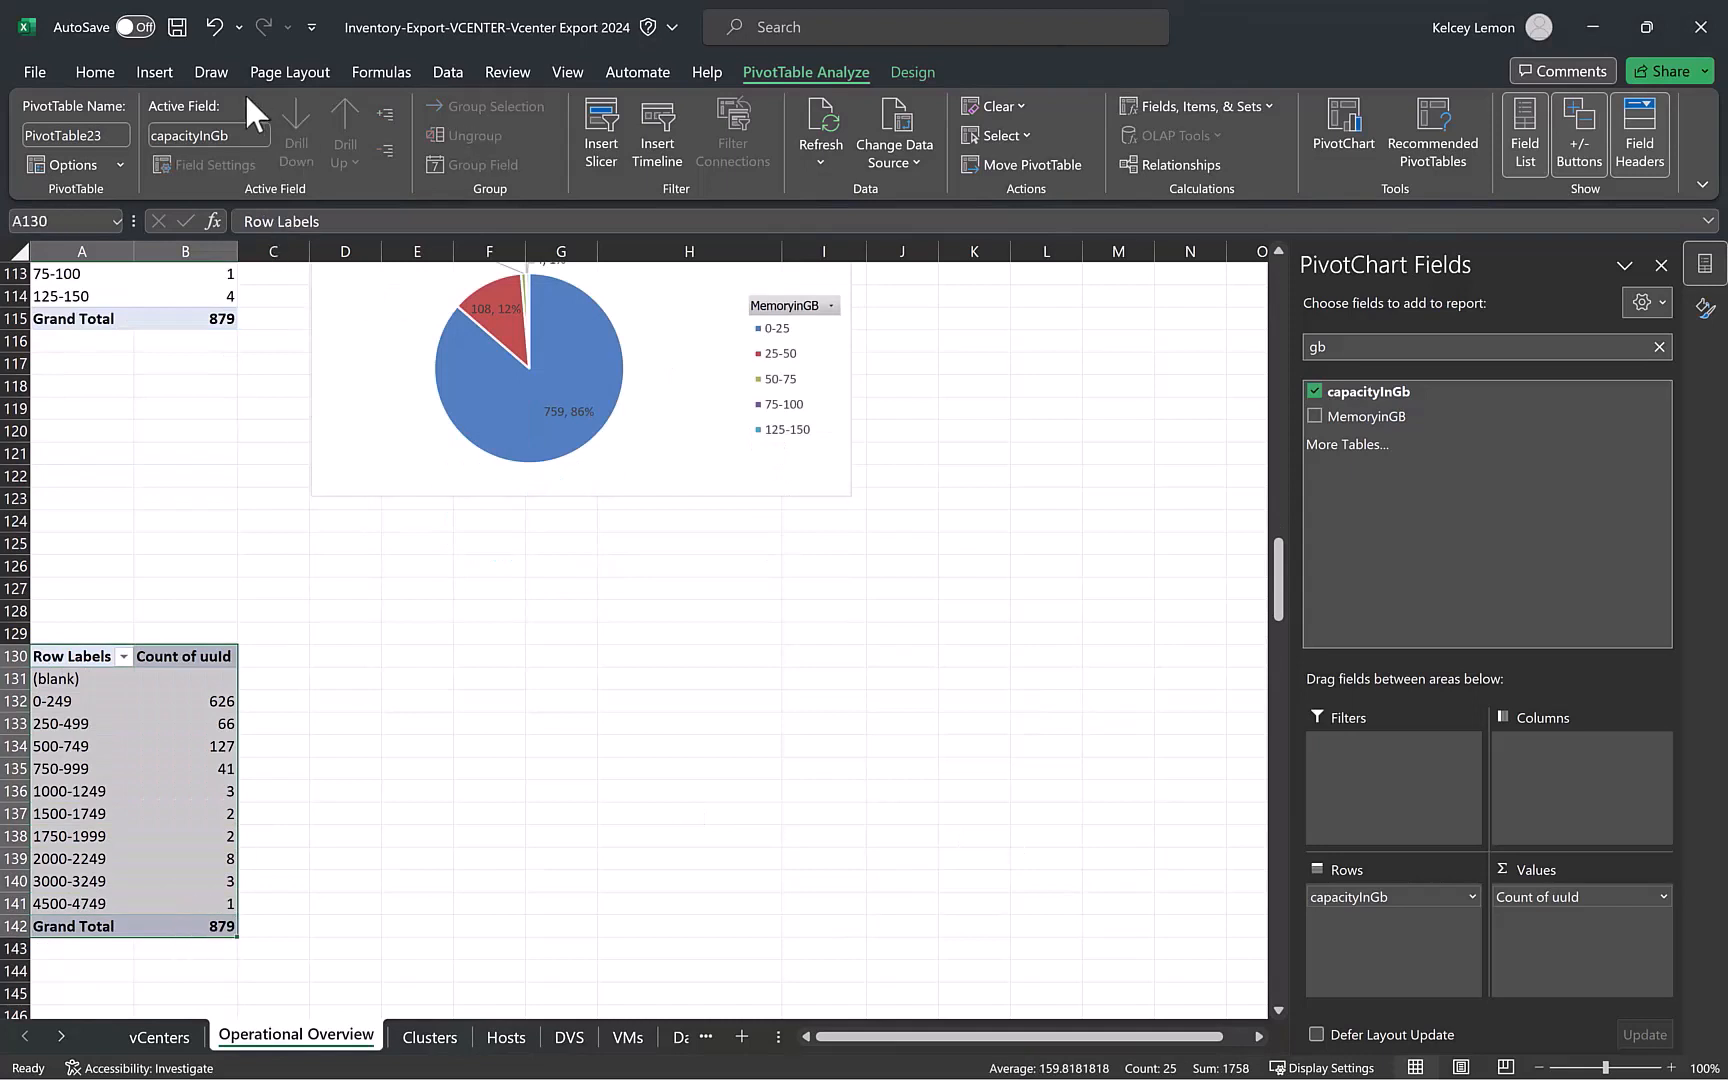
{"action": "left_click", "coordinate": [153, 70]}
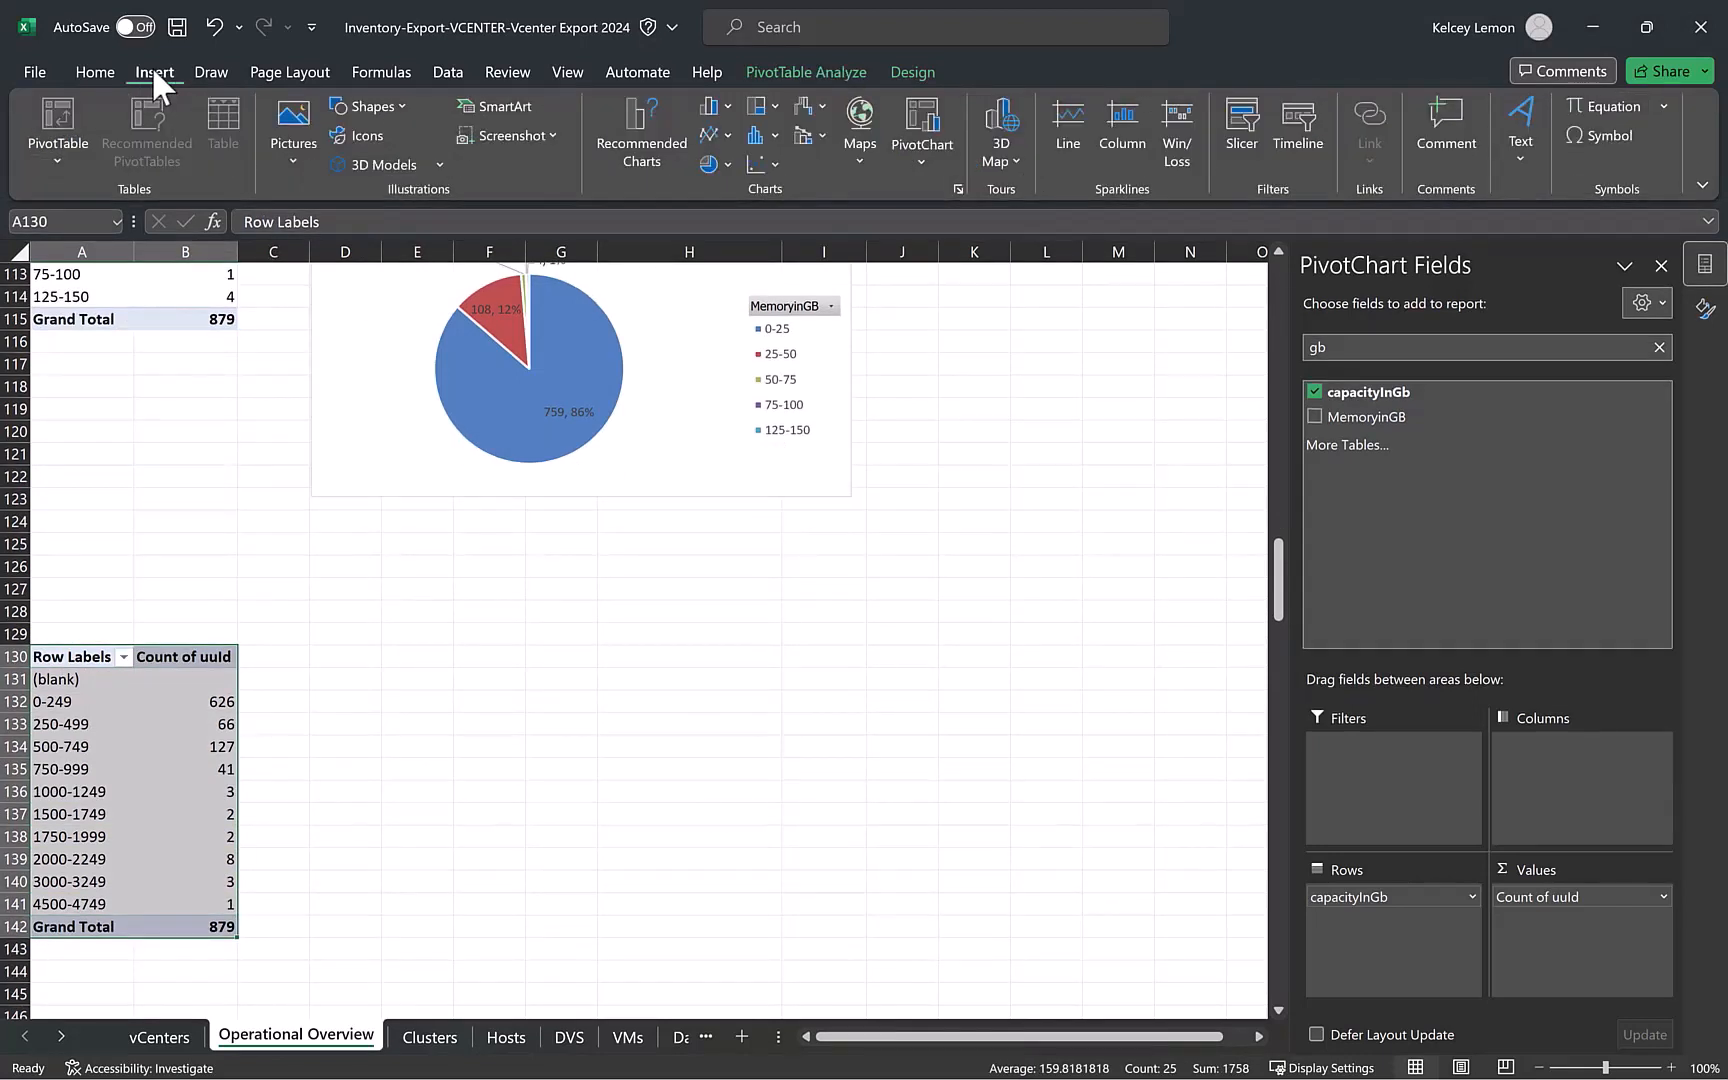
{"action": "left_click", "coordinate": [718, 165]}
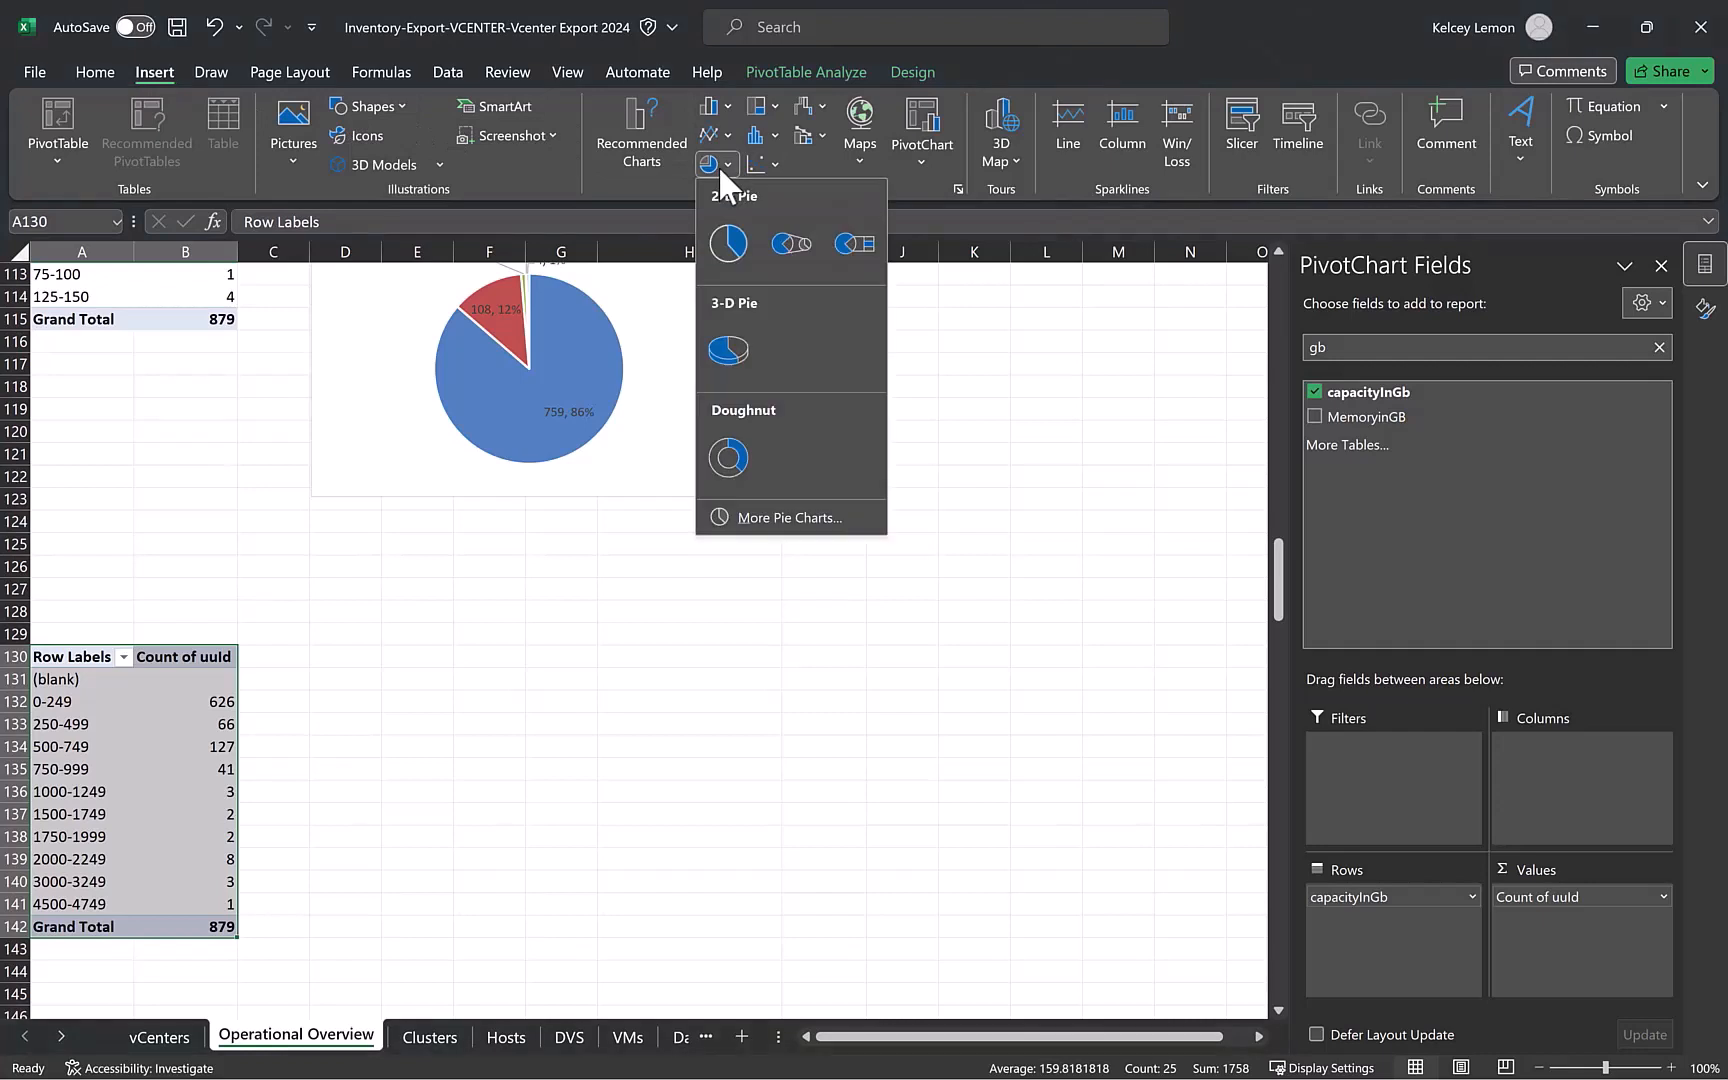
{"action": "left_click", "coordinate": [727, 242]}
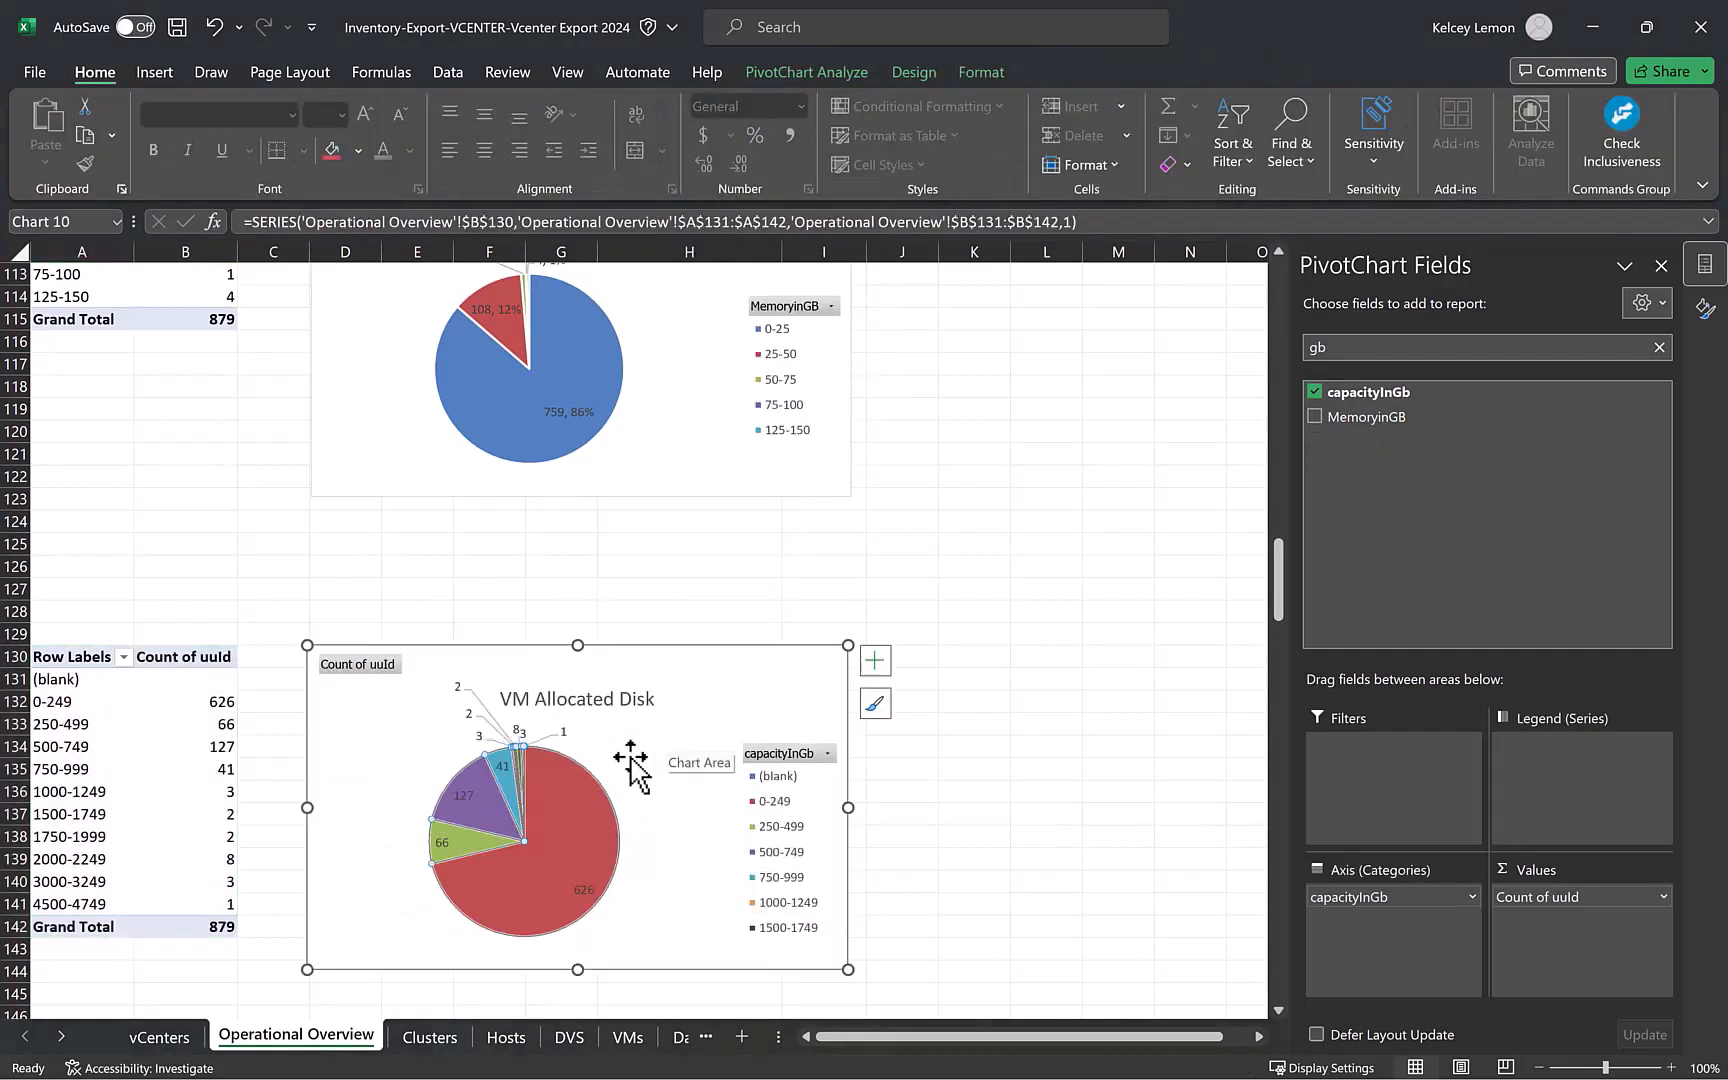
Add percentages to the data labels of the VM Allocated Disk pie chart.
{"action": "mouse_move", "coordinate": [566, 805]}
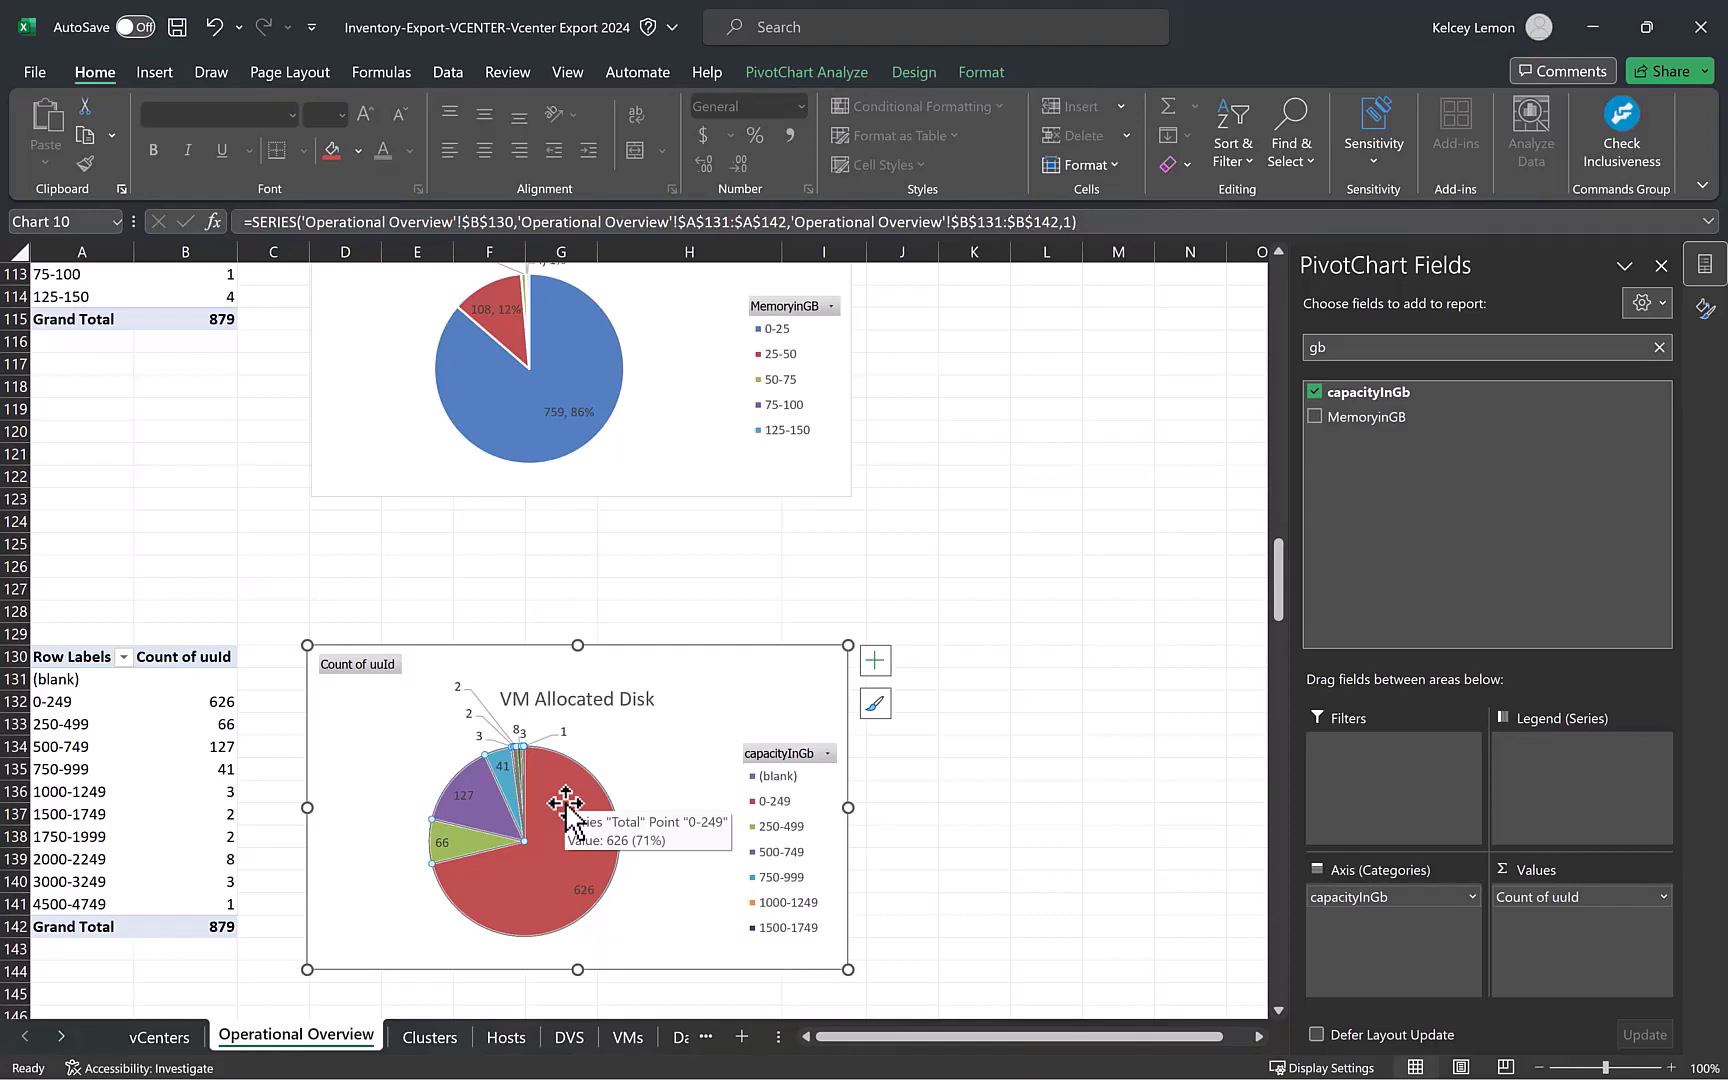
{"action": "right_click", "coordinate": [566, 805]}
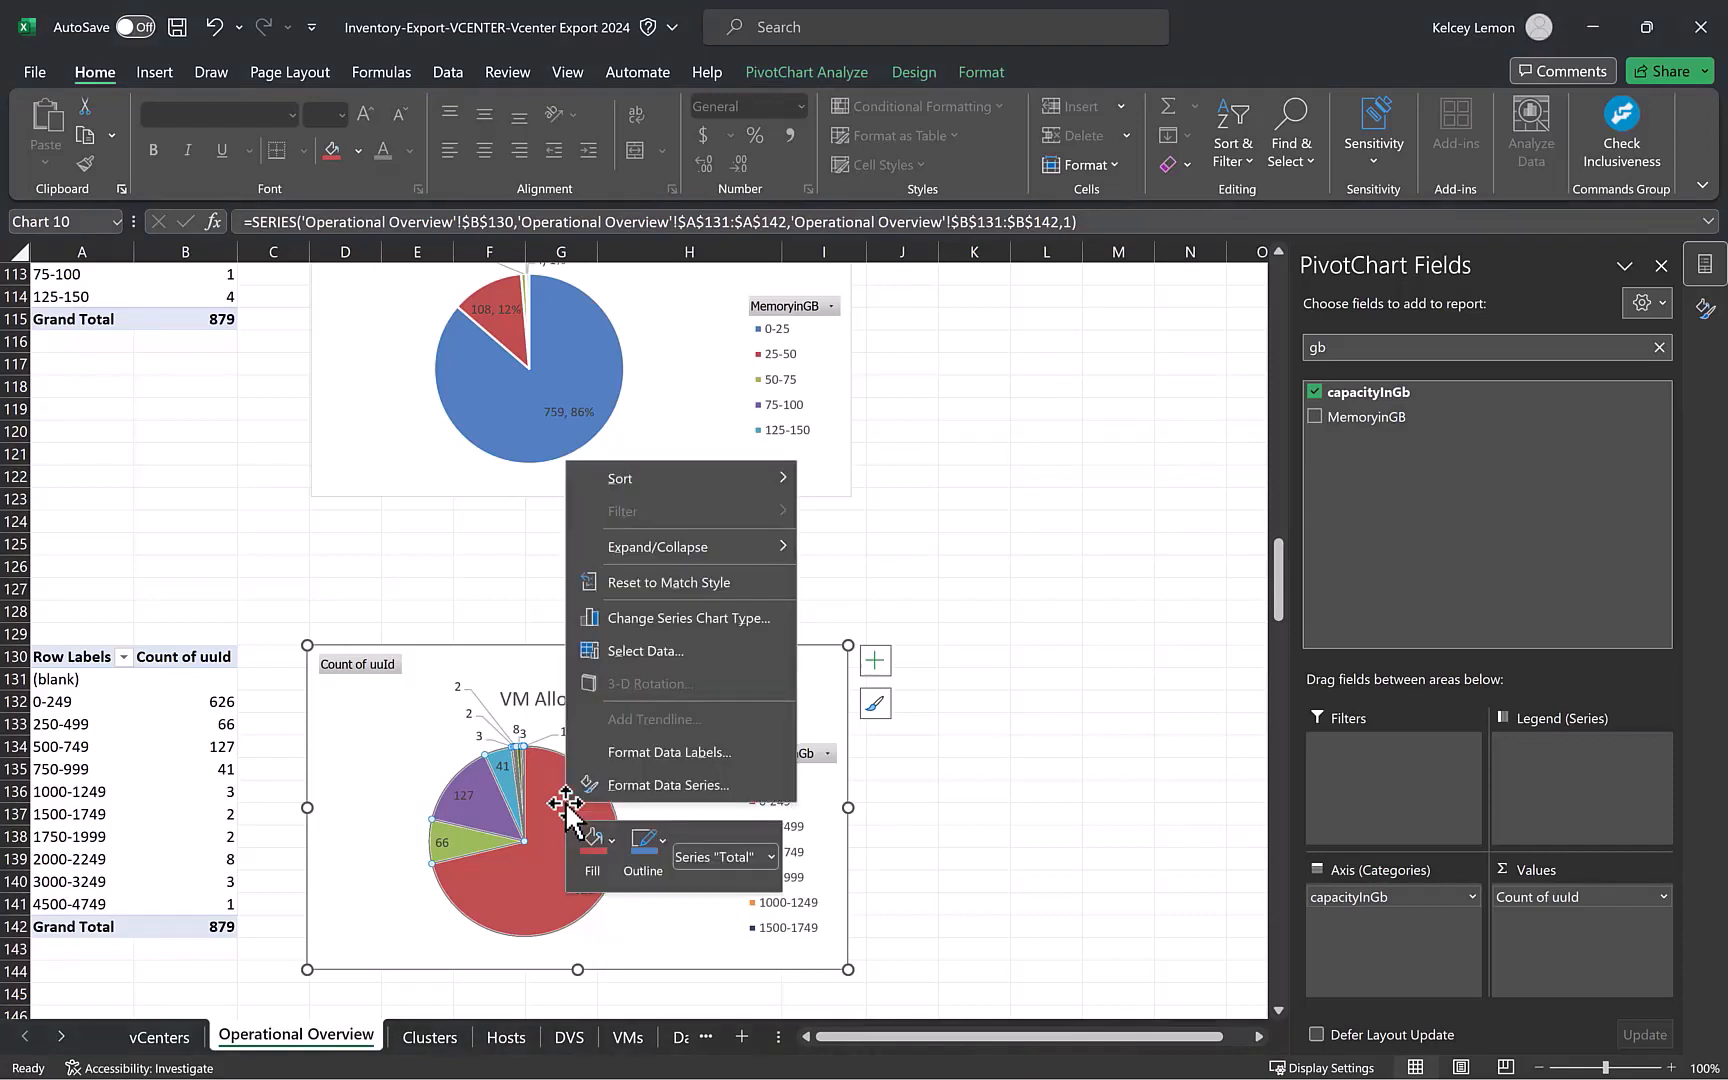
{"action": "left_click", "coordinate": [664, 752]}
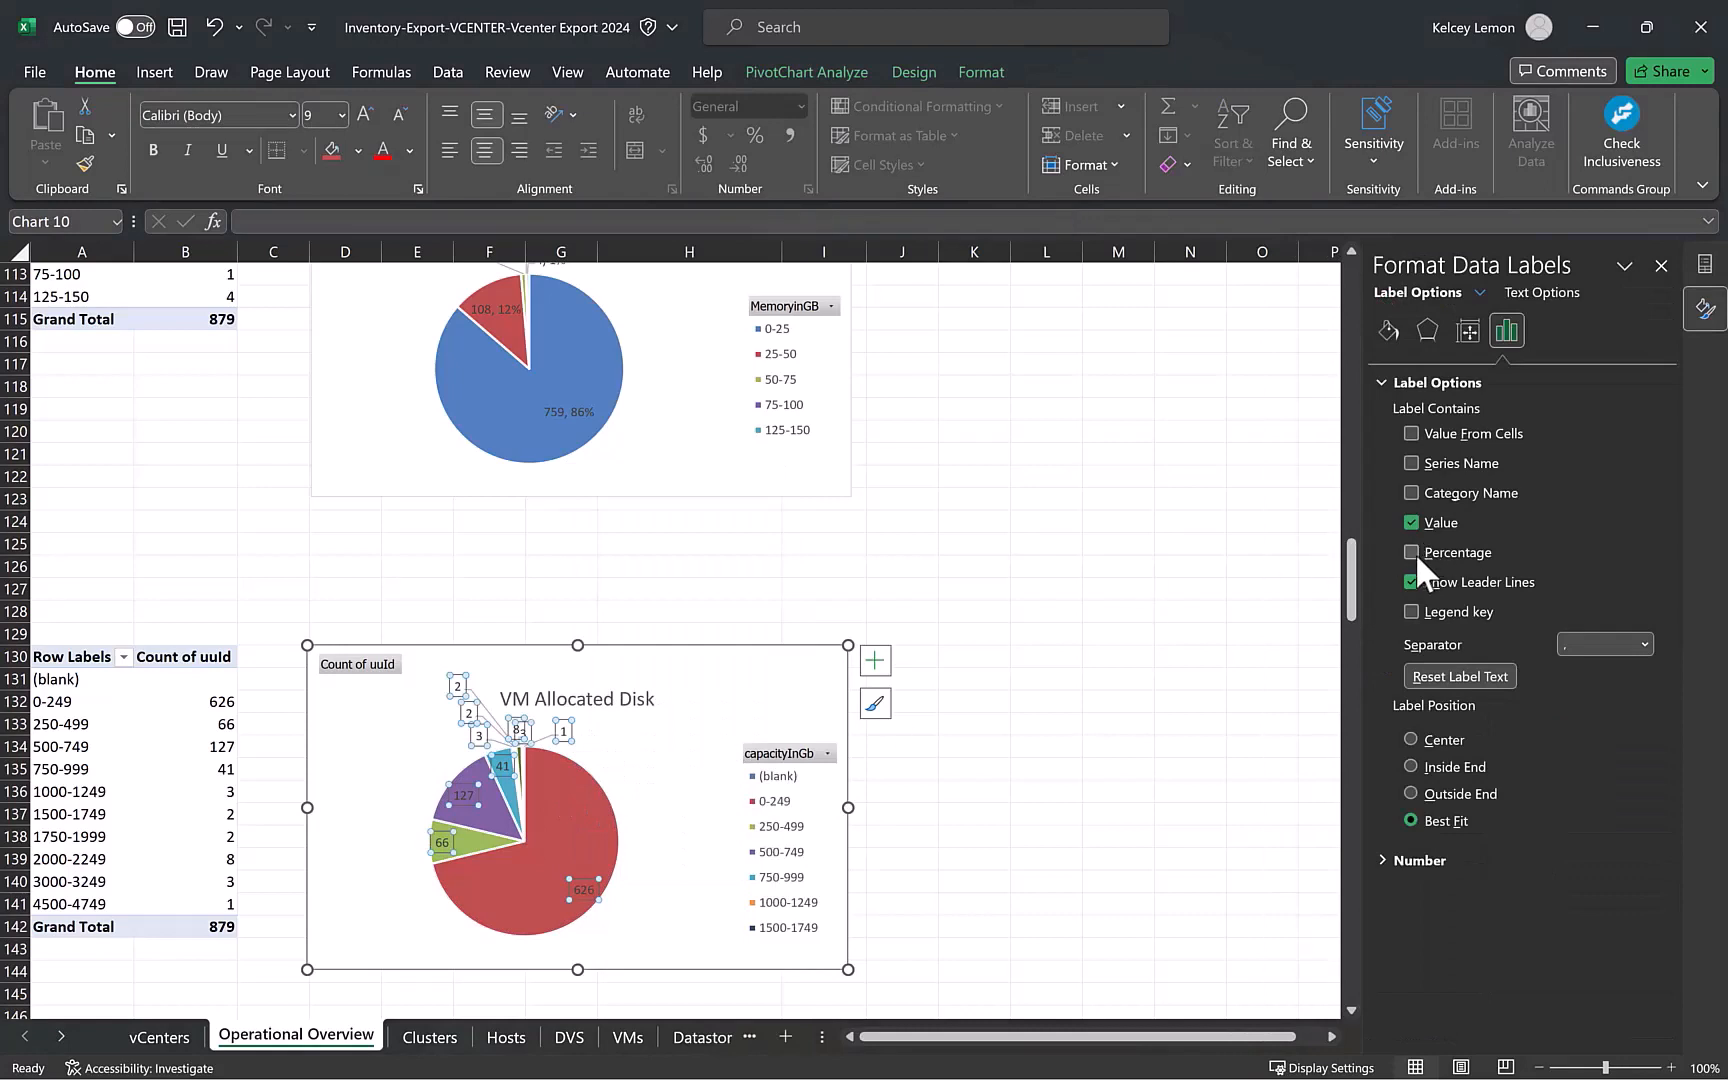
{"action": "left_click", "coordinate": [1129, 722]}
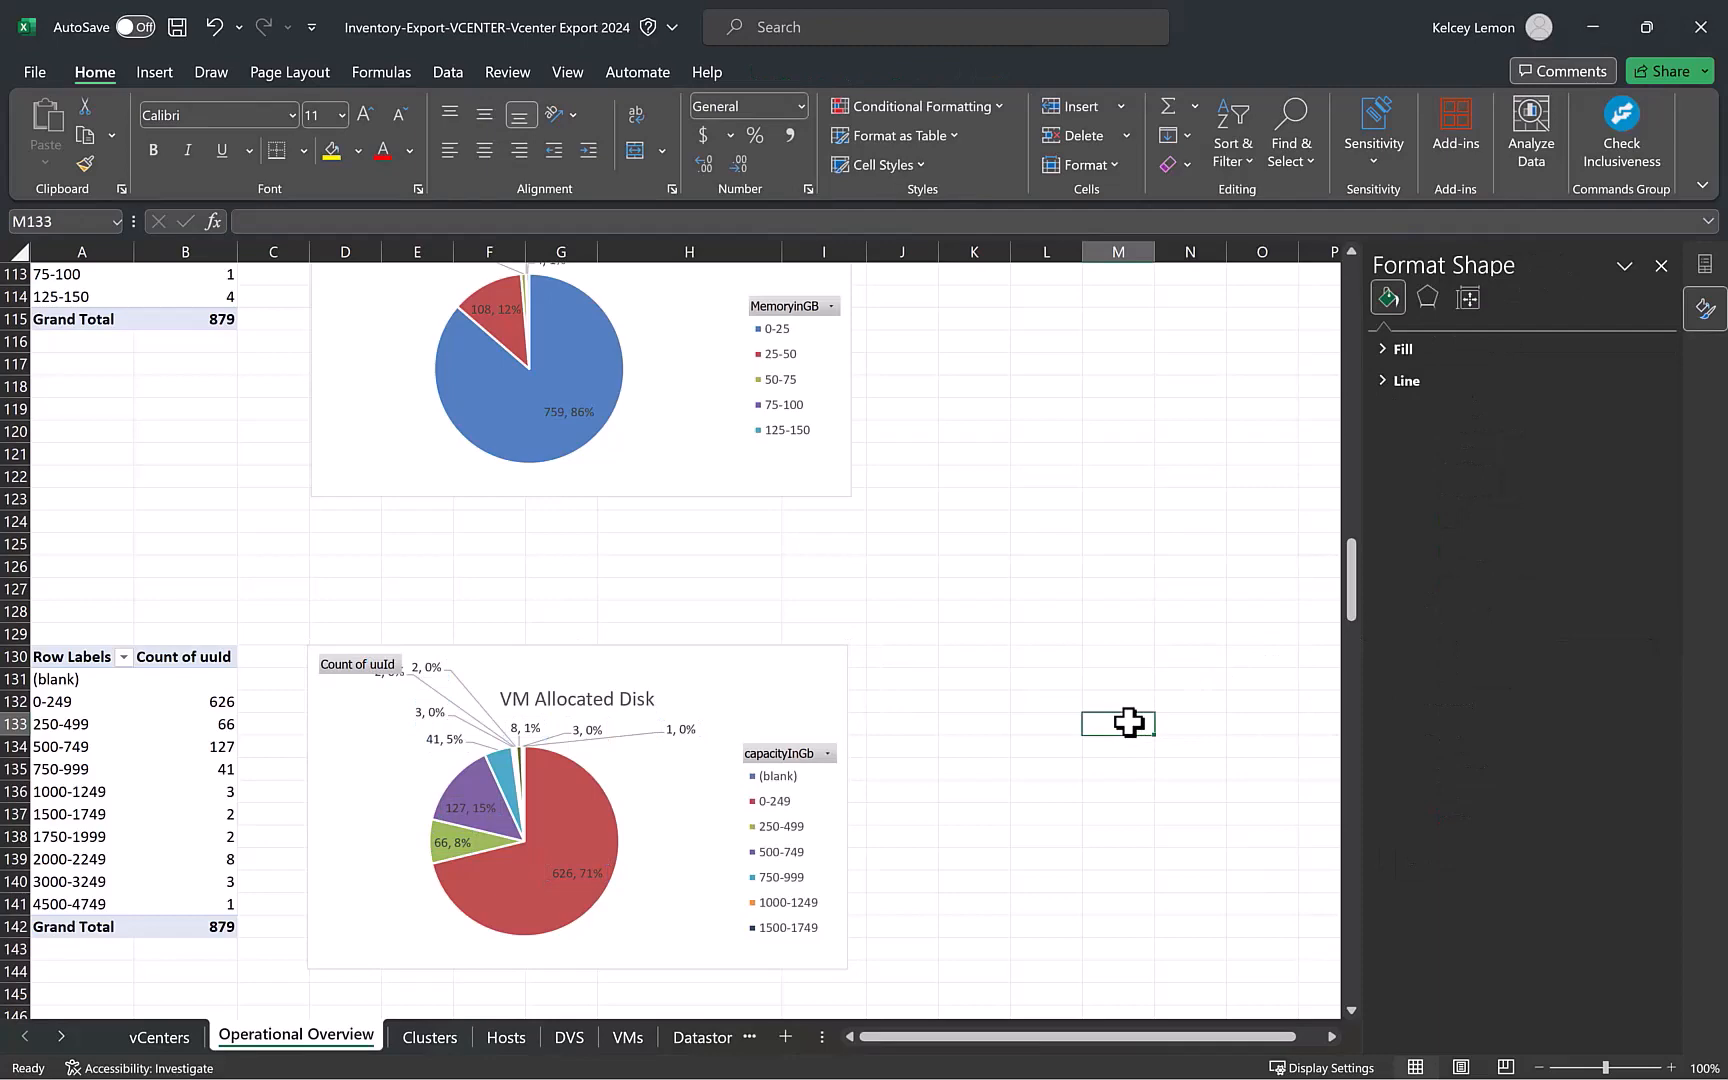